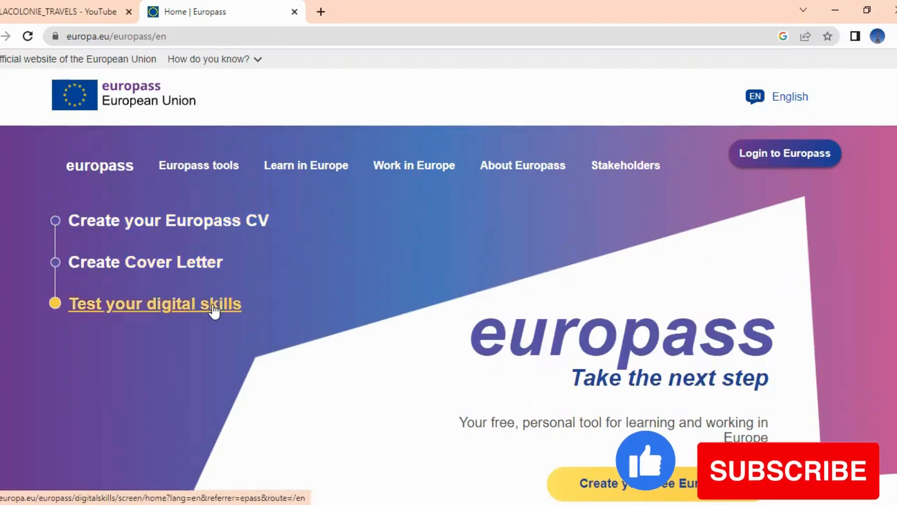
# From the home page's Work in Europe menu, choose 'Create your Europass CV'
pyautogui.click(448, 166)
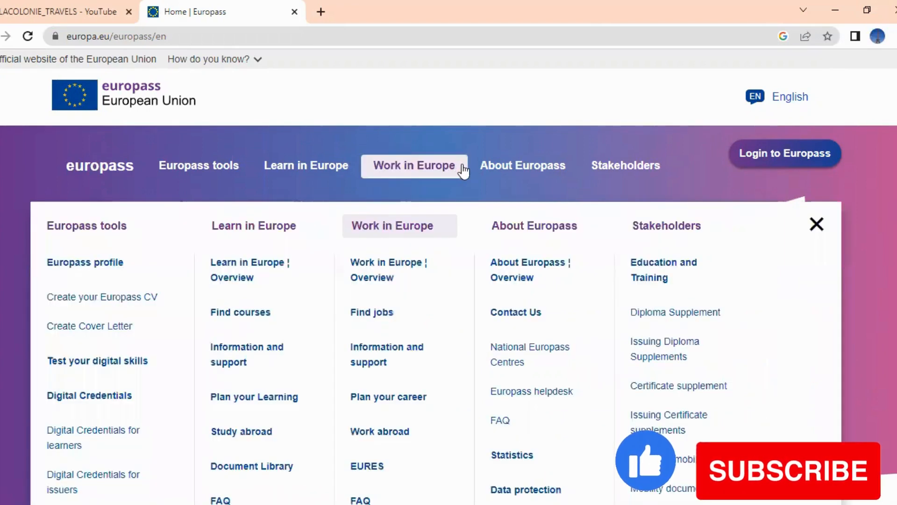
pyautogui.click(448, 176)
pyautogui.click(460, 171)
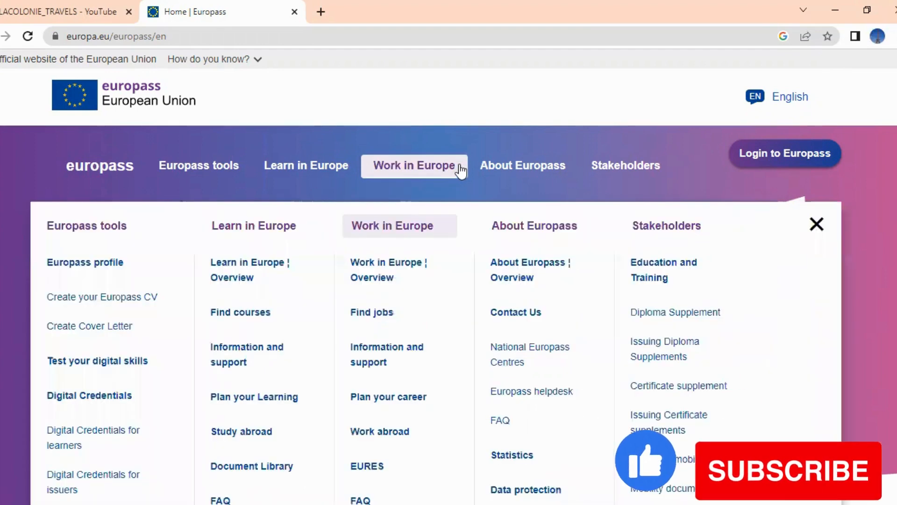
pyautogui.click(456, 172)
pyautogui.click(437, 173)
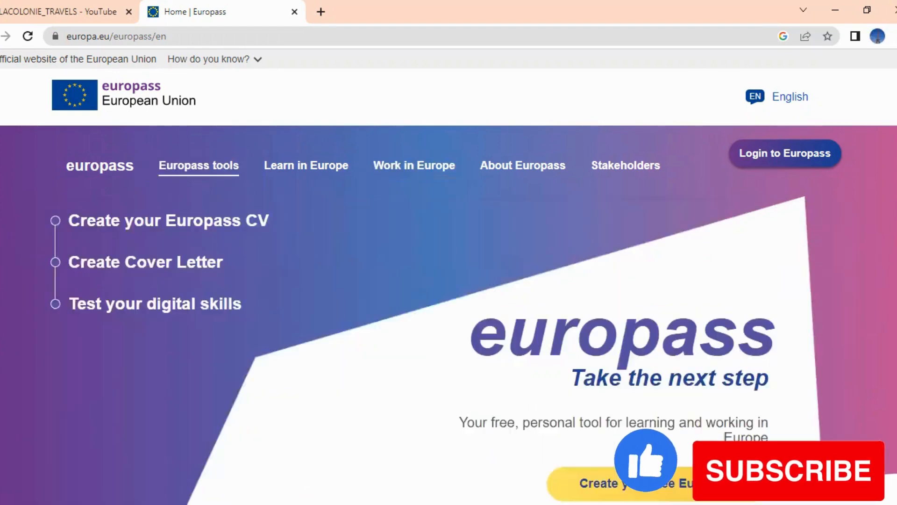
pyautogui.click(96, 221)
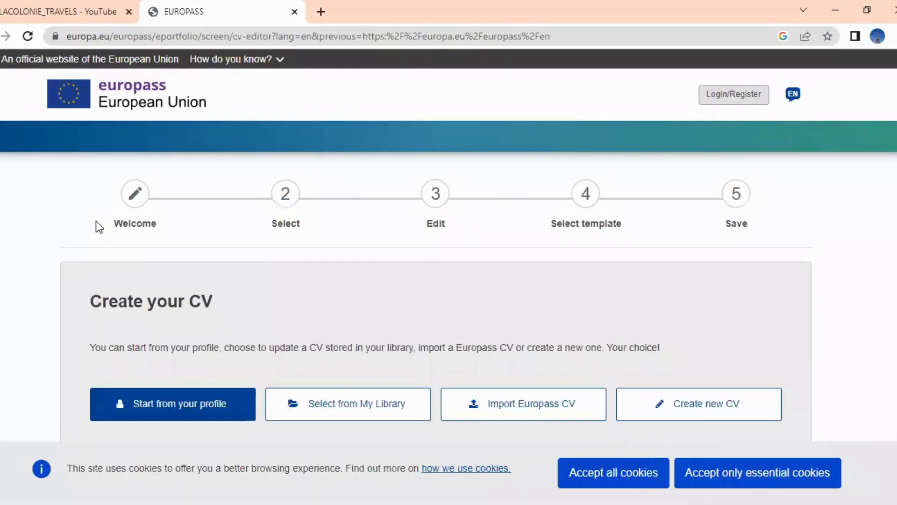
# Accept all cookies and choose 'Create new CV' to start from scratch
pyautogui.click(608, 471)
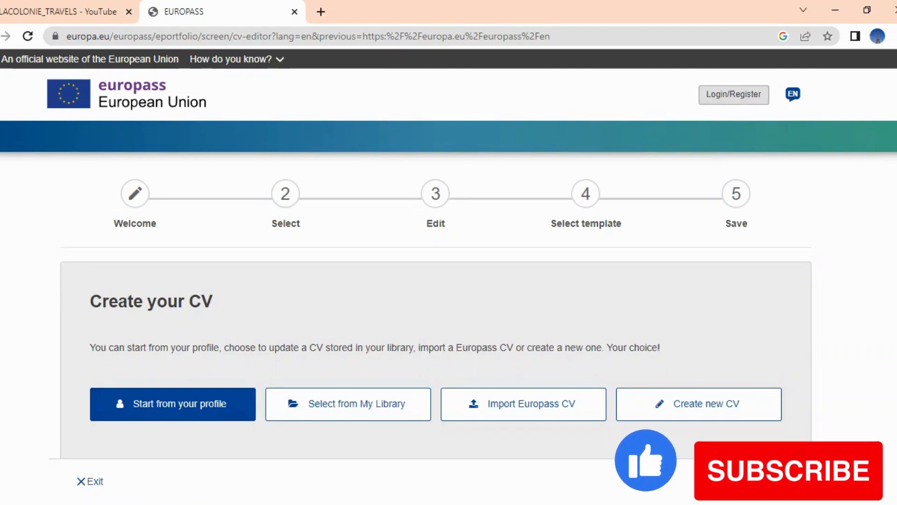
pyautogui.scroll(-1, 449, 253)
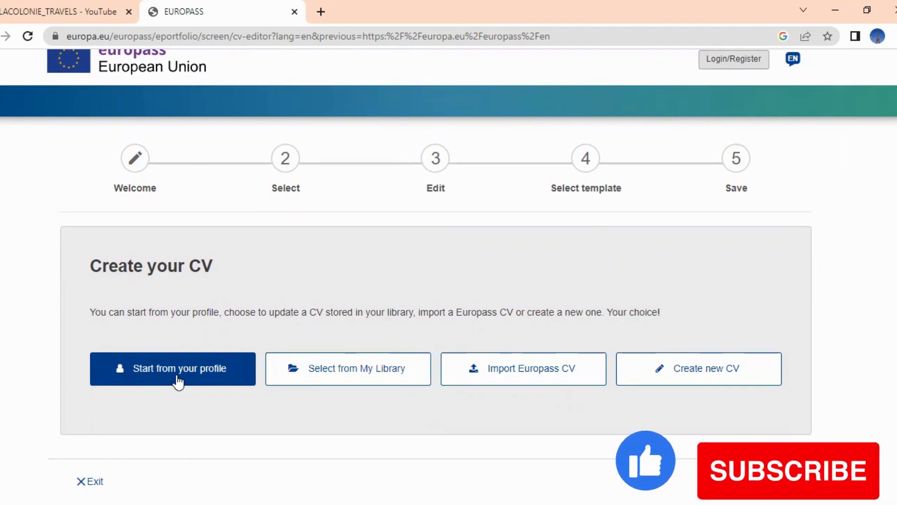
pyautogui.click(650, 372)
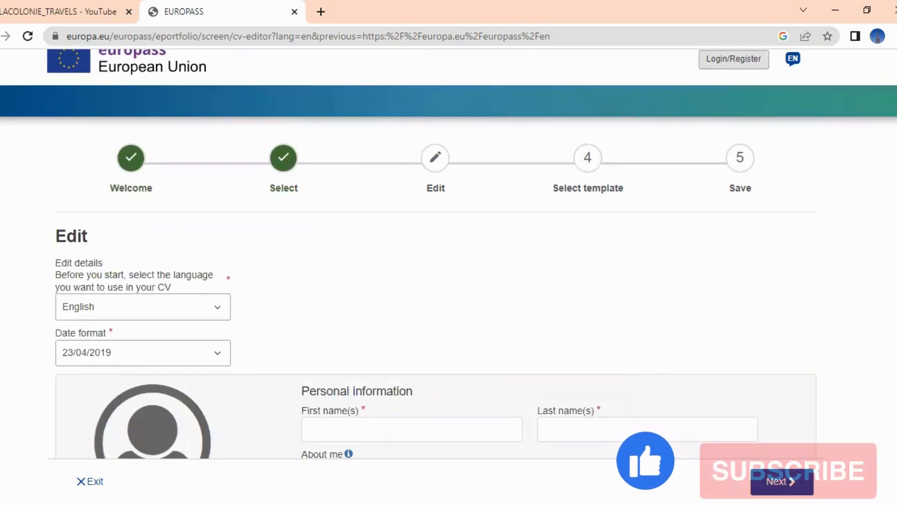
# Keep English as the CV language and 23/04/2019 as the date format
pyautogui.scroll(-2, 435, 254)
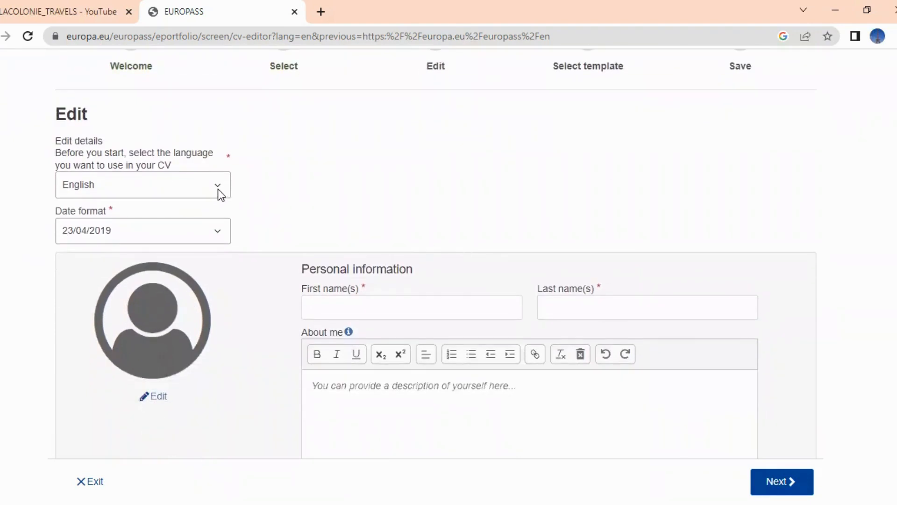
pyautogui.click(218, 187)
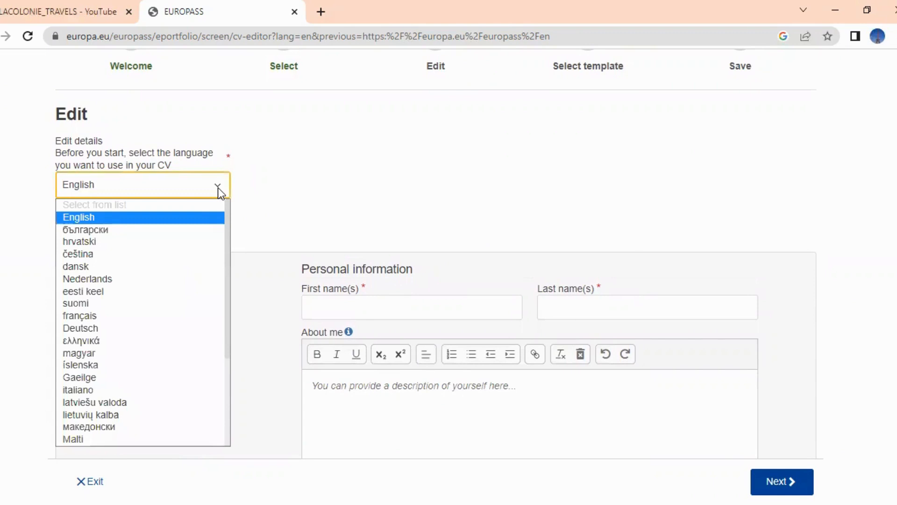
pyautogui.moveTo(226, 220); pyautogui.dragTo(233, 306)
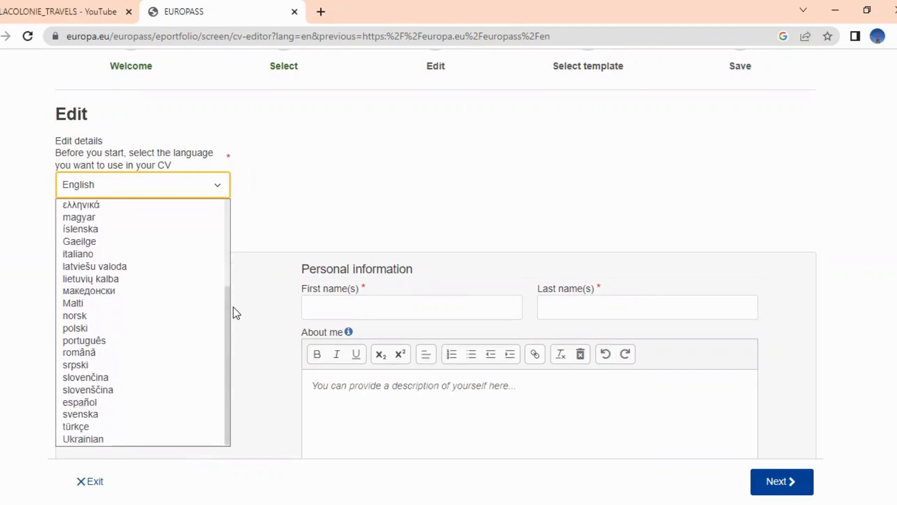
pyautogui.moveTo(234, 338); pyautogui.dragTo(235, 275)
pyautogui.click(340, 148)
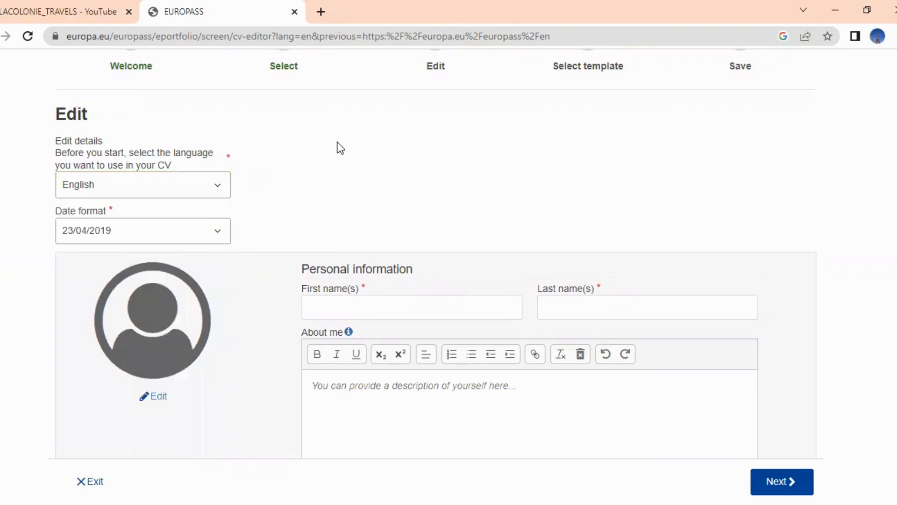
pyautogui.click(219, 234)
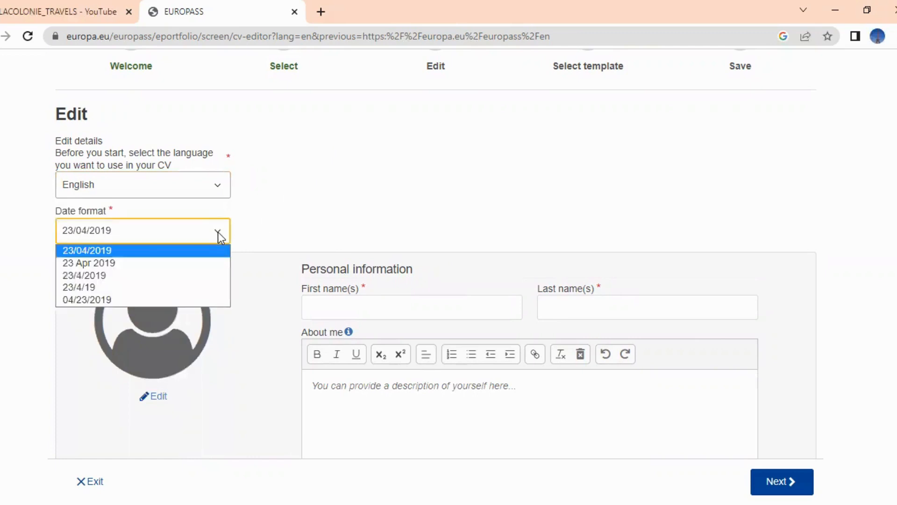
pyautogui.click(441, 215)
pyautogui.scroll(-2, 436, 224)
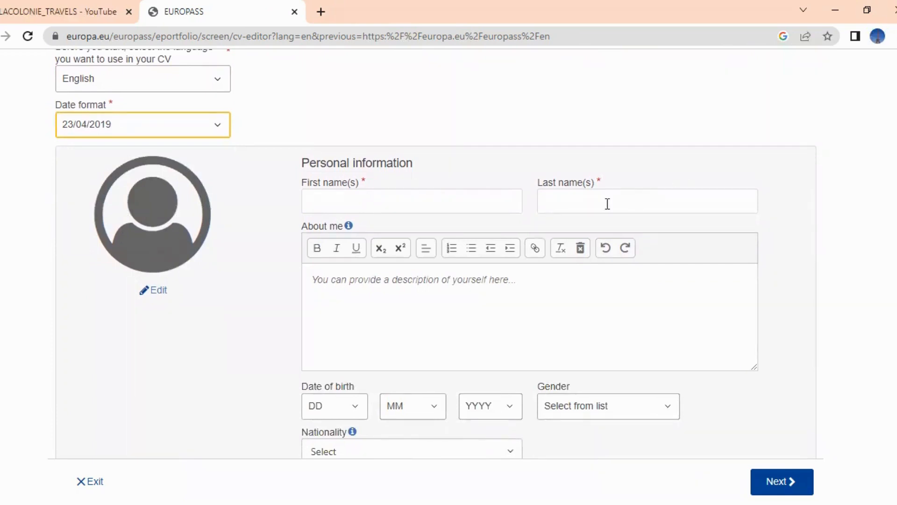
# Enter the CV owner's first name and last name in Personal information
pyautogui.click(470, 205)
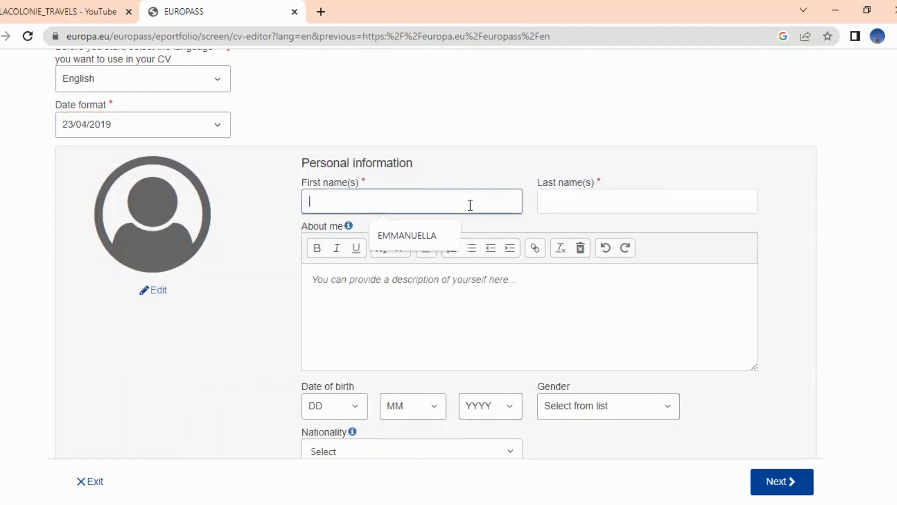
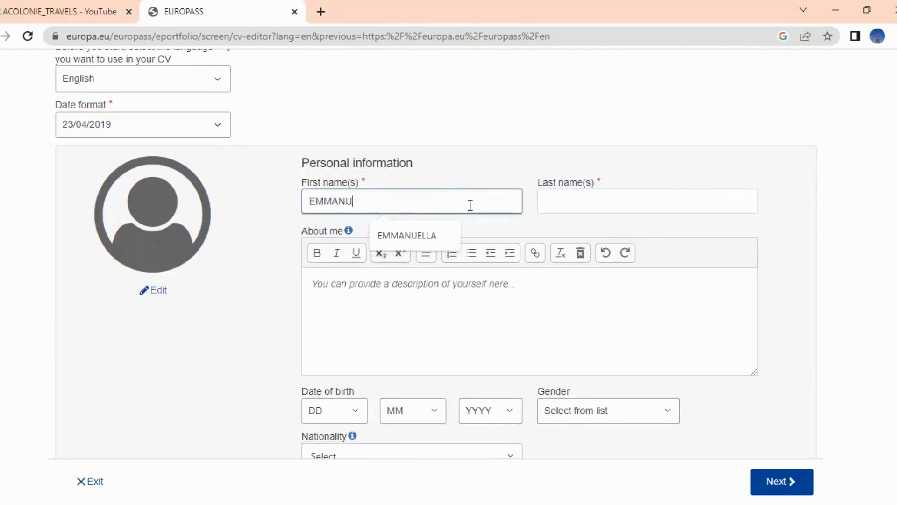
pyautogui.click(561, 205)
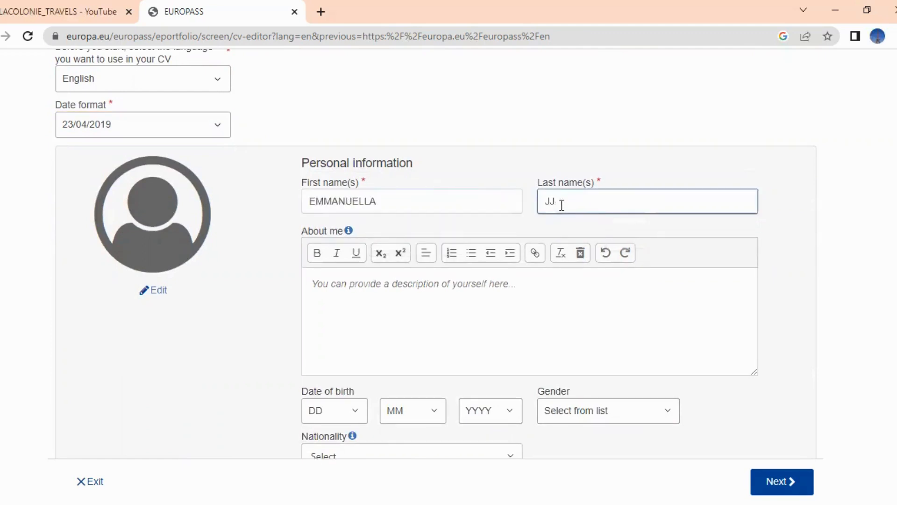
pyautogui.write('AMES')
# Upload a device photo as profile picture, crop it to face and shoulders, and save
pyautogui.click(149, 294)
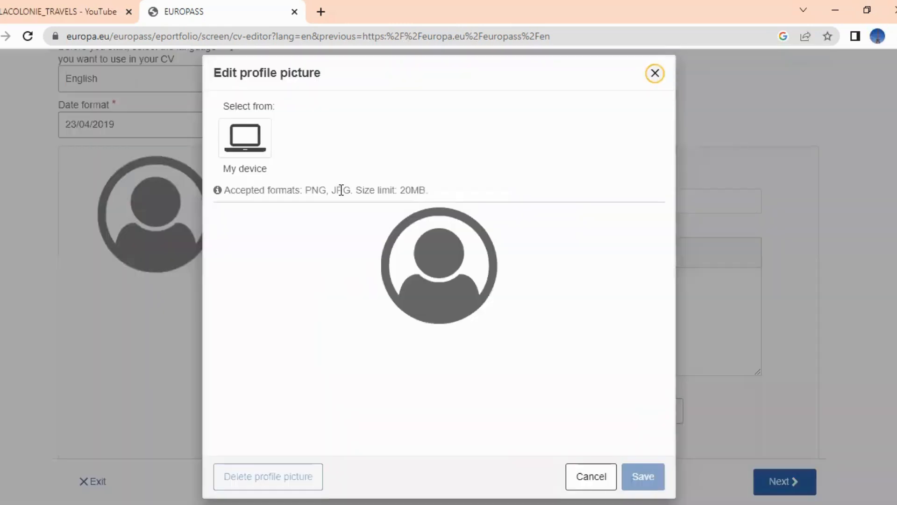
pyautogui.click(251, 145)
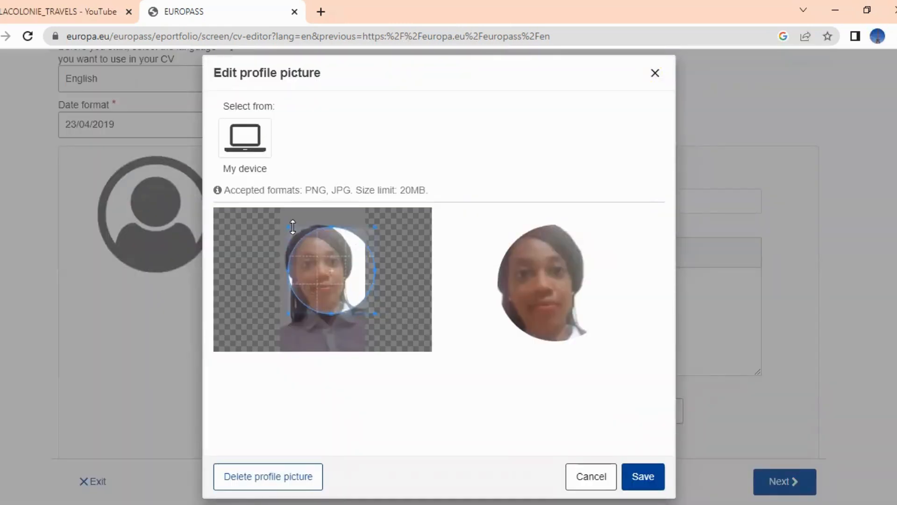
pyautogui.moveTo(287, 227); pyautogui.dragTo(268, 216)
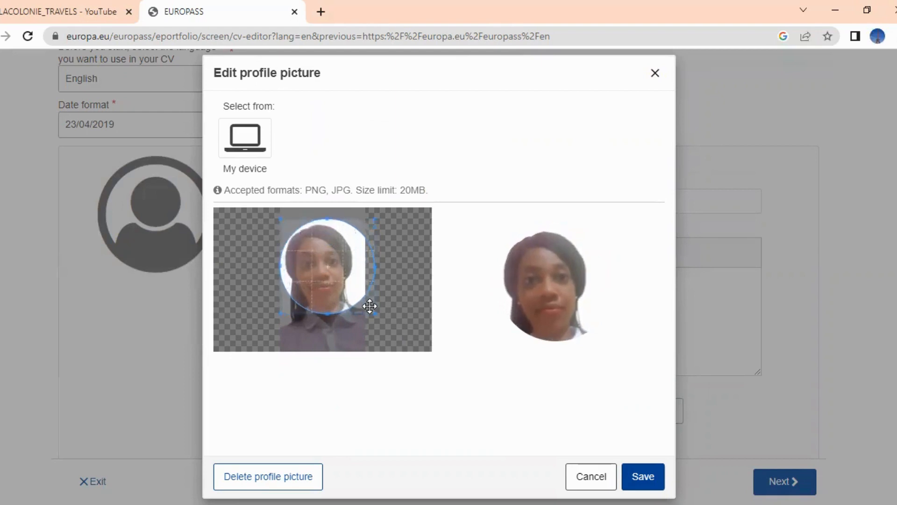
pyautogui.moveTo(374, 313); pyautogui.dragTo(384, 326)
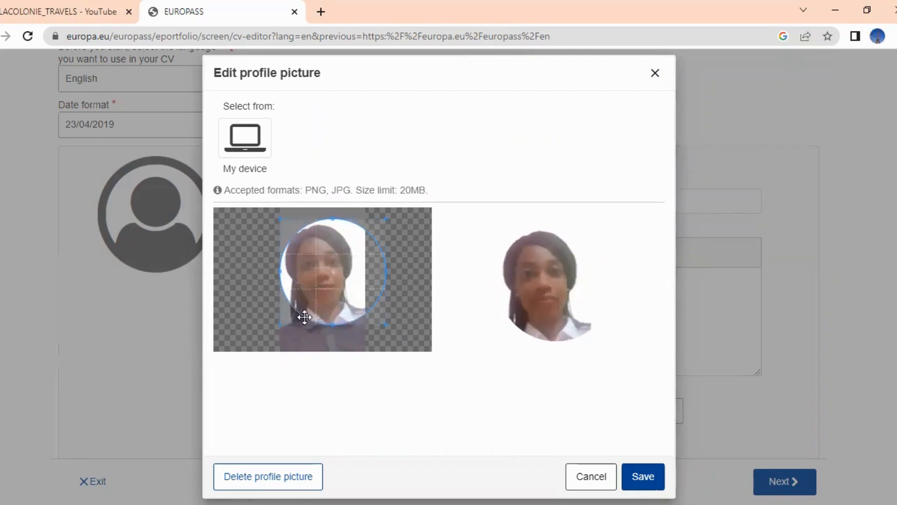
pyautogui.moveTo(282, 323); pyautogui.dragTo(263, 331)
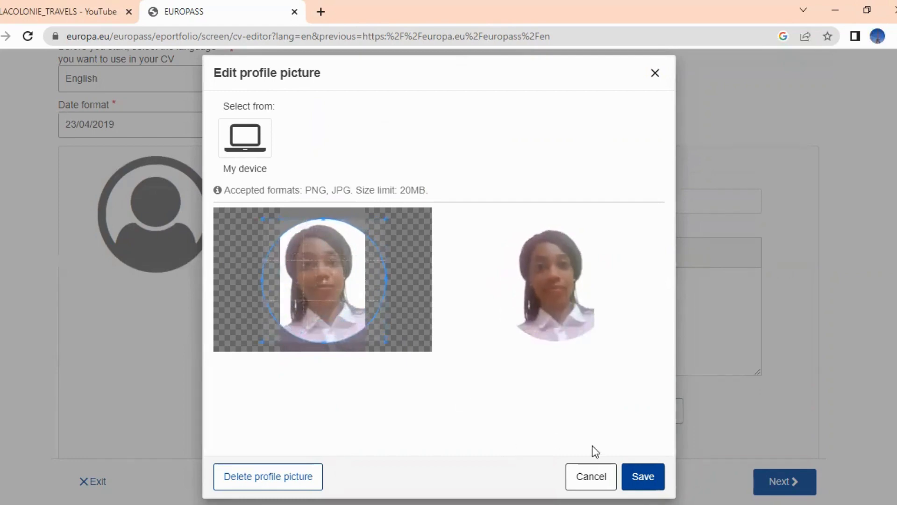
pyautogui.click(639, 481)
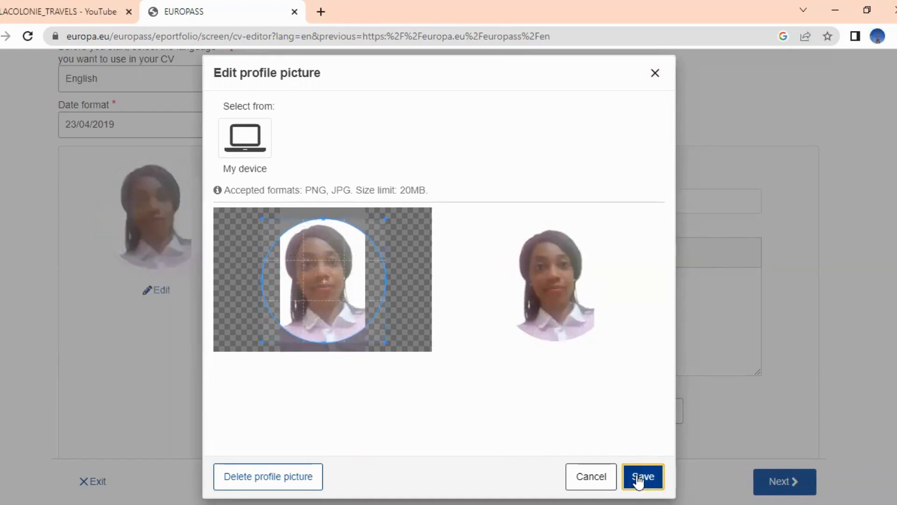
pyautogui.click(653, 74)
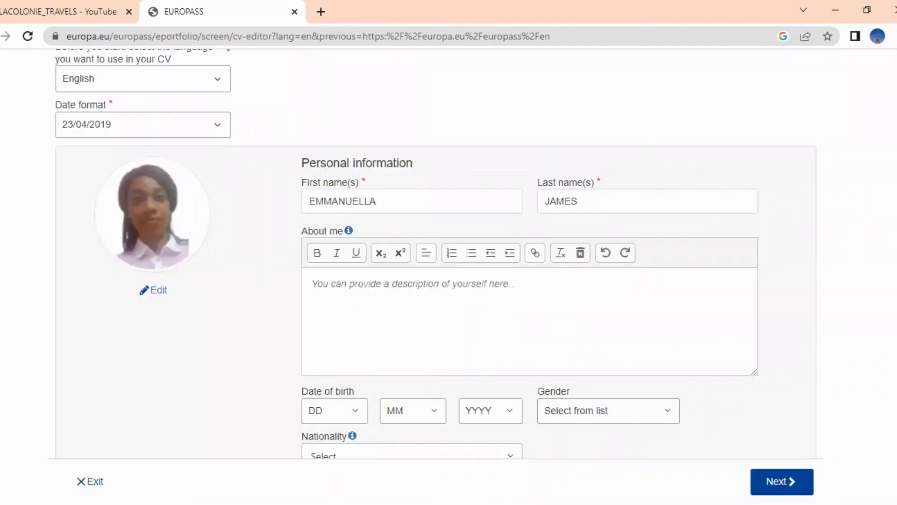
# Replace About me with 'AN EDUCATIONIST WITH INTEREST TO TRAVELLING. OPENED TO LEARNING NEW SKILLS'
pyautogui.scroll(-2, 436, 252)
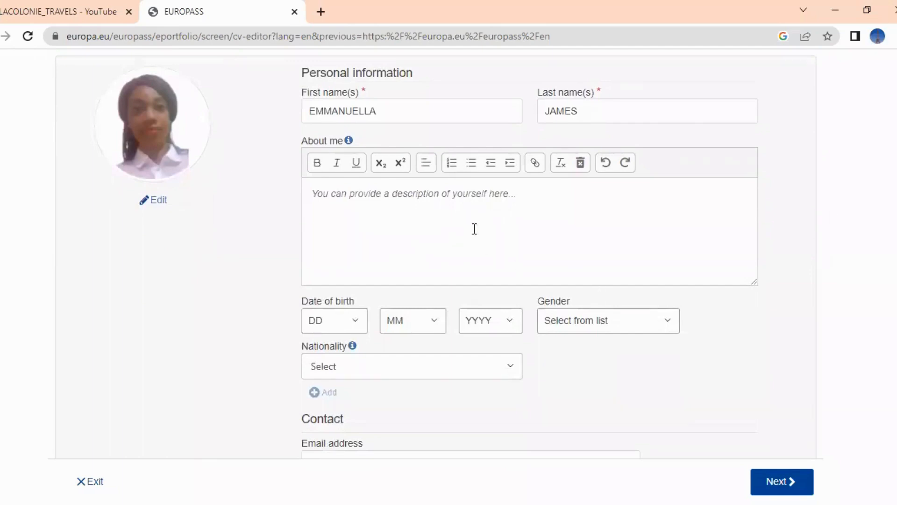
pyautogui.click(431, 200)
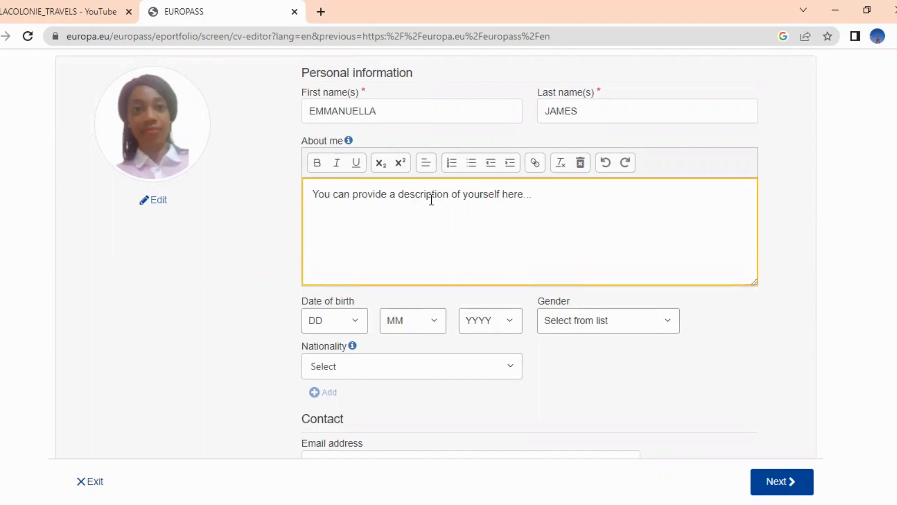
pyautogui.write('A')
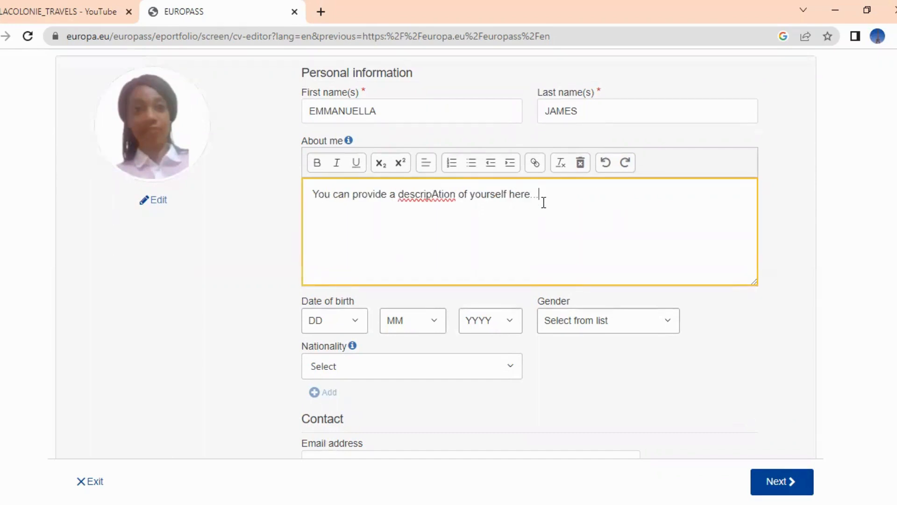
pyautogui.press('BackSpace')
pyautogui.press('BackSpace')
pyautogui.press('BackSpace')
pyautogui.press('BackSpace')
pyautogui.press('BackSpace')
pyautogui.press('BackSpace')
pyautogui.press('BackSpace')
pyautogui.press('BackSpace')
pyautogui.press('BackSpace')
pyautogui.press('BackSpace')
pyautogui.press('BackSpace')
pyautogui.press('BackSpace')
pyautogui.press('BackSpace')
pyautogui.press('BackSpace')
pyautogui.press('BackSpace')
pyautogui.press('BackSpace')
pyautogui.press('BackSpace')
pyautogui.press('BackSpace')
pyautogui.press('BackSpace')
pyautogui.press('BackSpace')
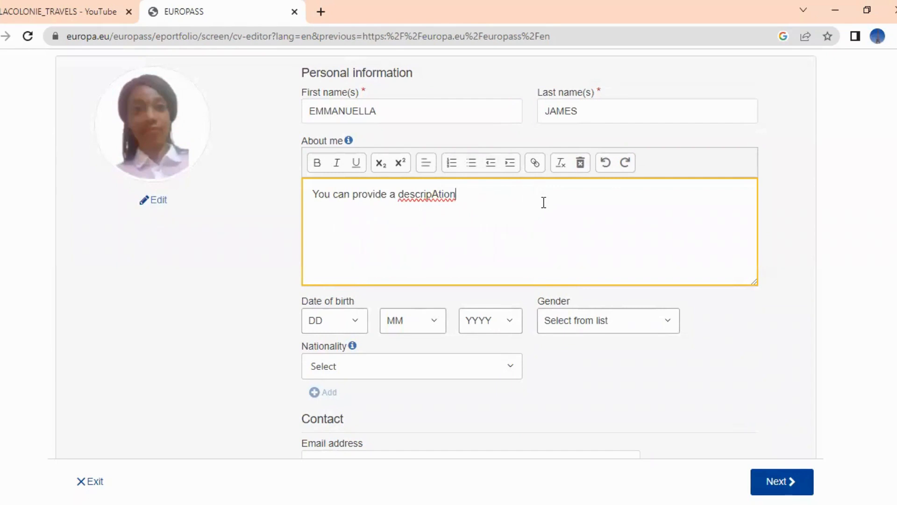
pyautogui.press('BackSpace')
pyautogui.press('BackSpace')
pyautogui.press('BackSpace')
pyautogui.press('BackSpace')
pyautogui.press('BackSpace')
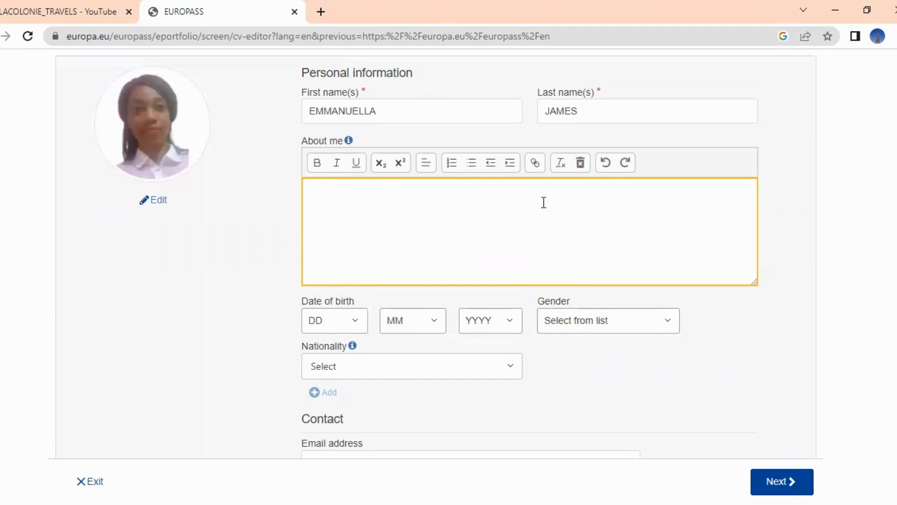
pyautogui.write('AN EDUCATIONIST')
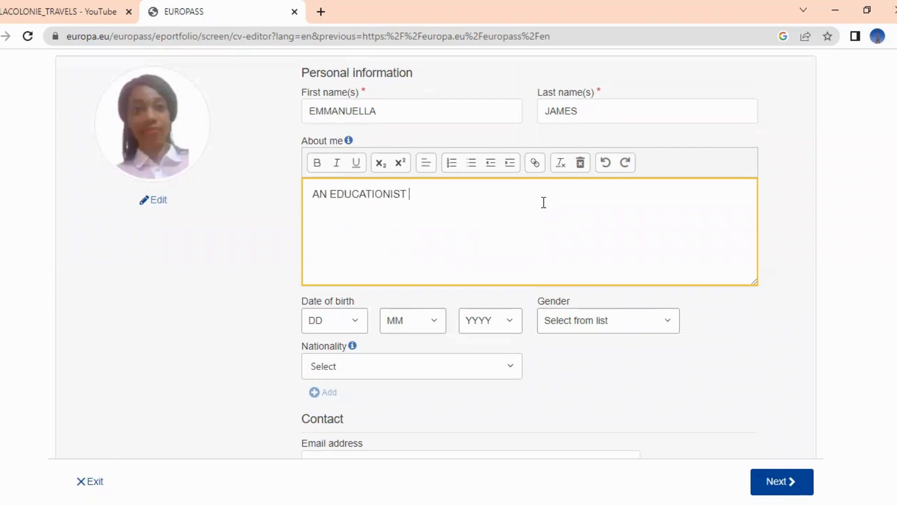
pyautogui.write(' WITH INTEREST TO ')
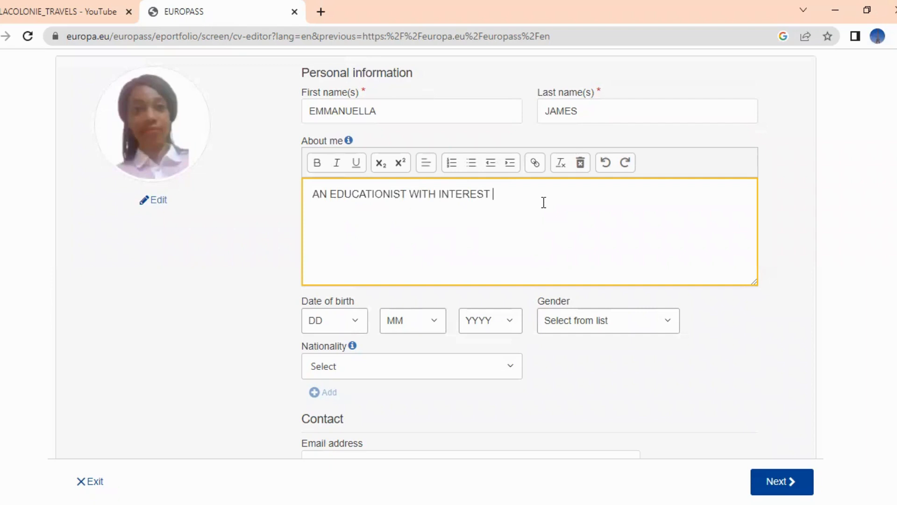
pyautogui.write('TRAVELLING. OPENED T')
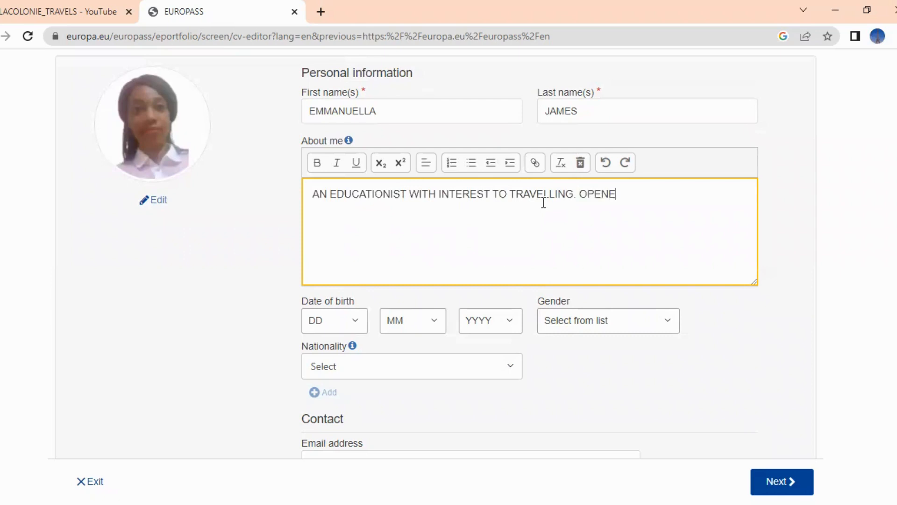
pyautogui.write('O LEARNIN')
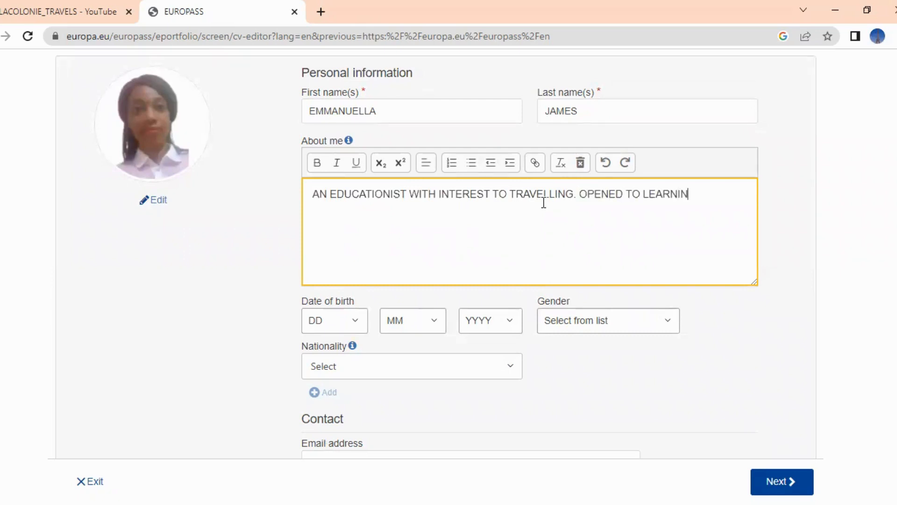
pyautogui.write('G NEW SKILLS.')
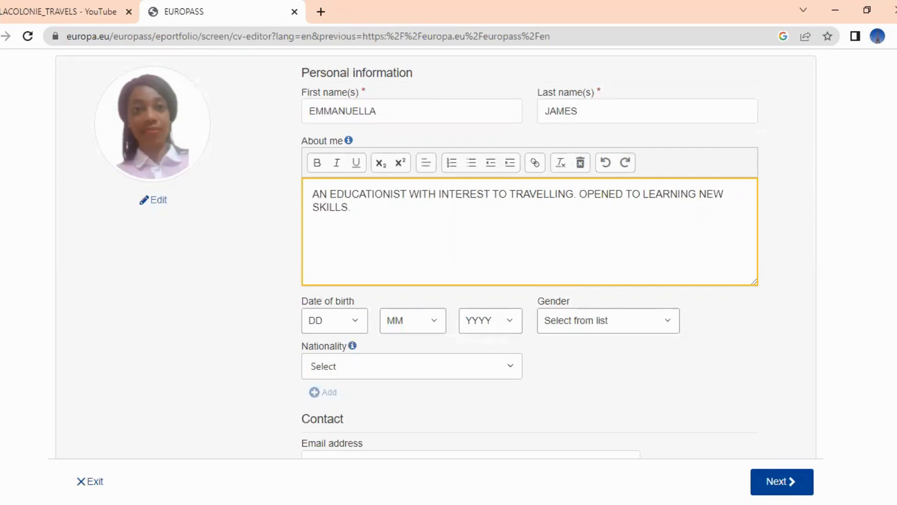
# Enter the contact e-mail address in the Email address field
pyautogui.scroll(-1, 433, 254)
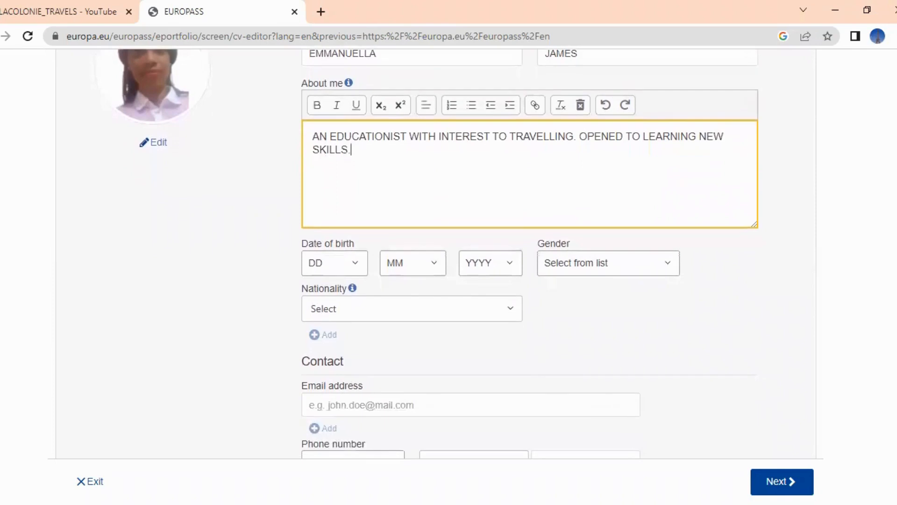
pyautogui.scroll(-1, 529, 254)
pyautogui.scroll(1, 529, 254)
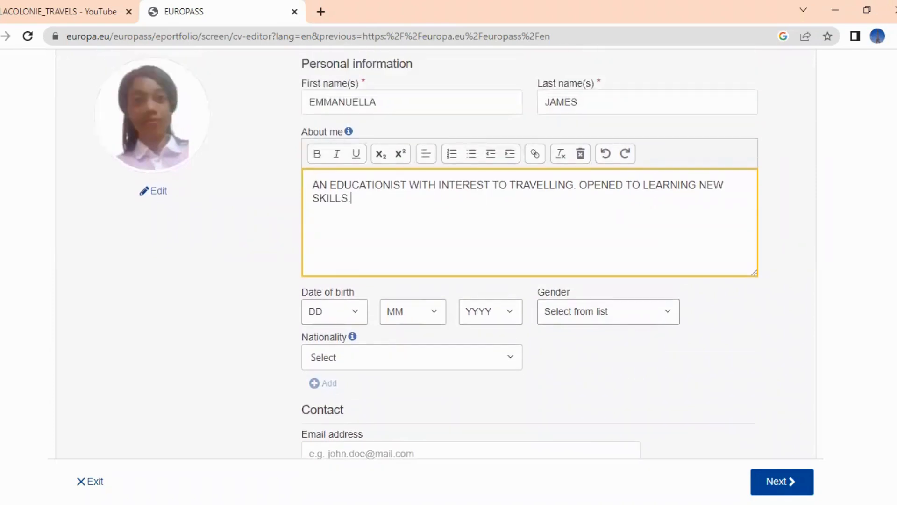
pyautogui.scroll(-1, 529, 254)
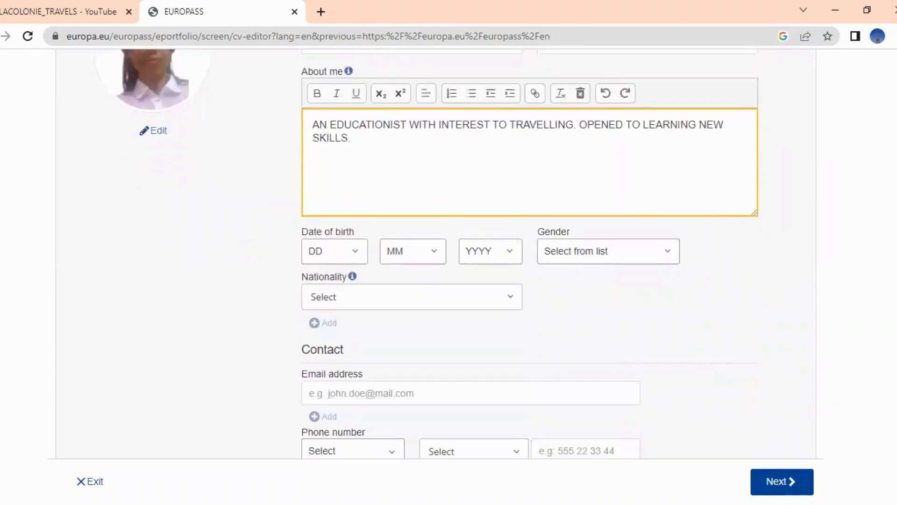
pyautogui.scroll(-1, 530, 254)
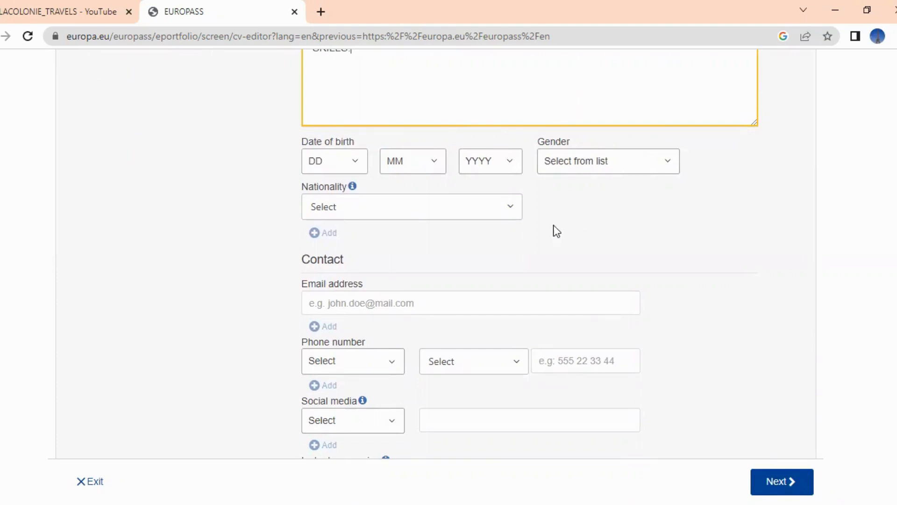
pyautogui.scroll(-2, 613, 214)
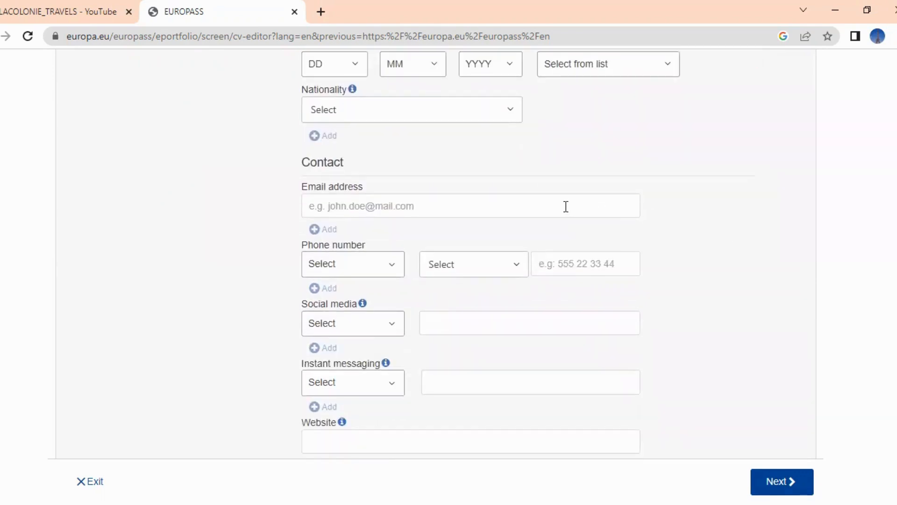
pyautogui.click(566, 206)
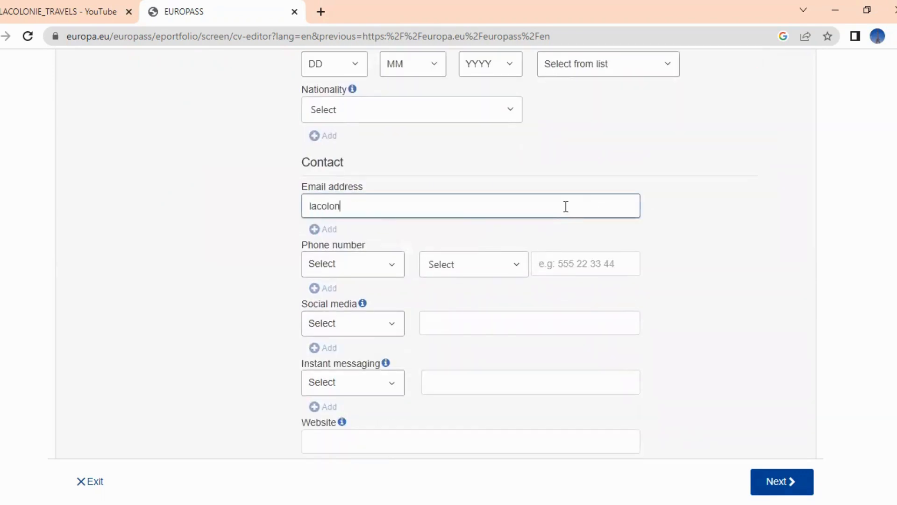
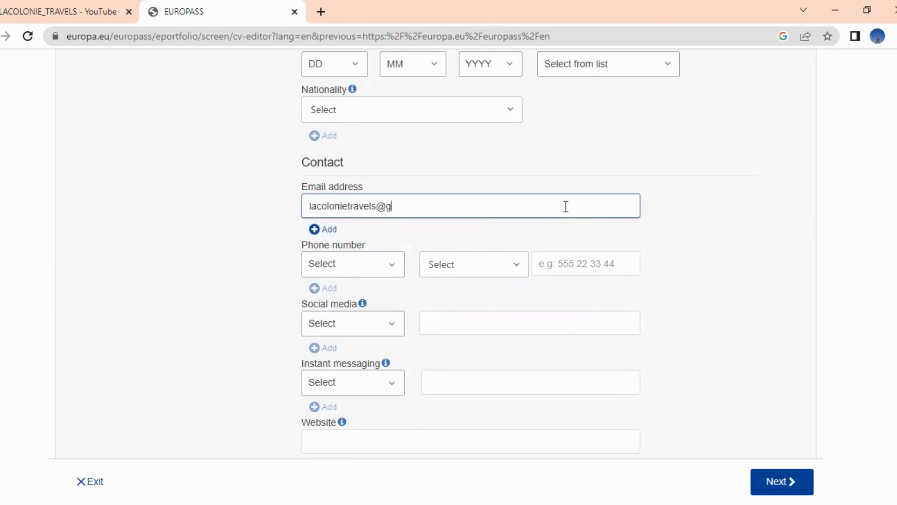
# Leave the Social media, Instant messaging and Website fields blank
pyautogui.scroll(-2, 789, 355)
pyautogui.scroll(-1, 449, 252)
pyautogui.scroll(-1, 449, 253)
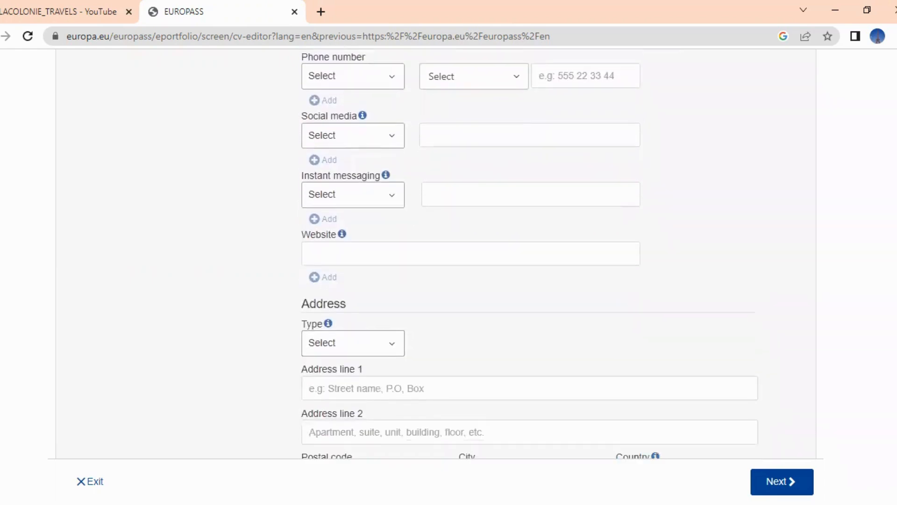
pyautogui.click(551, 132)
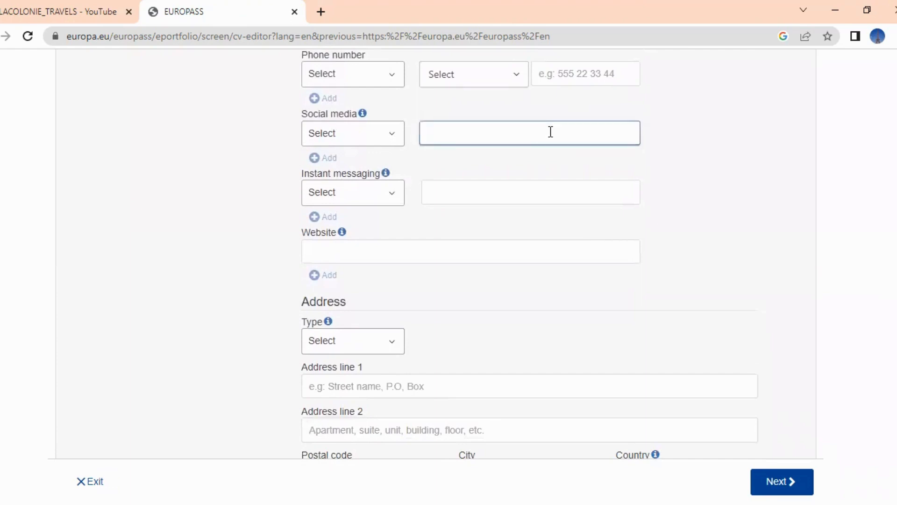
pyautogui.click(511, 194)
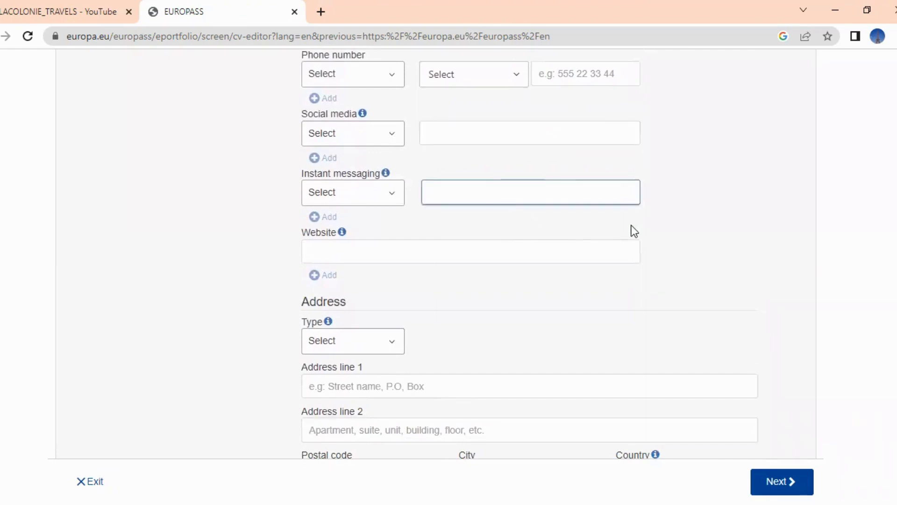
pyautogui.click(600, 255)
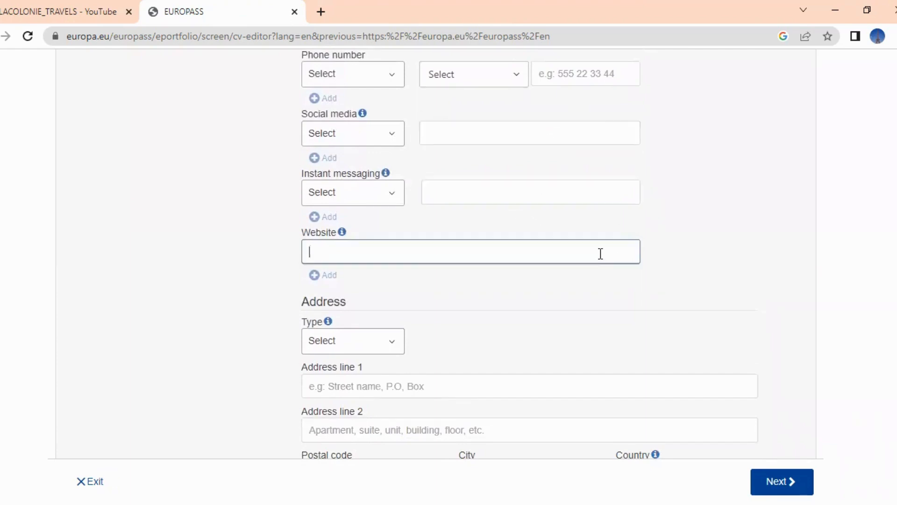
pyautogui.scroll(-3, 560, 173)
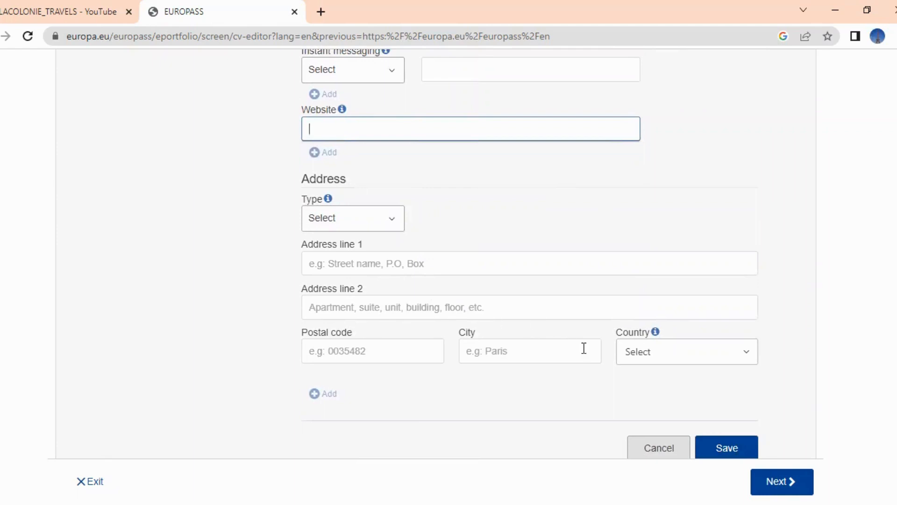
pyautogui.scroll(-2, 872, 374)
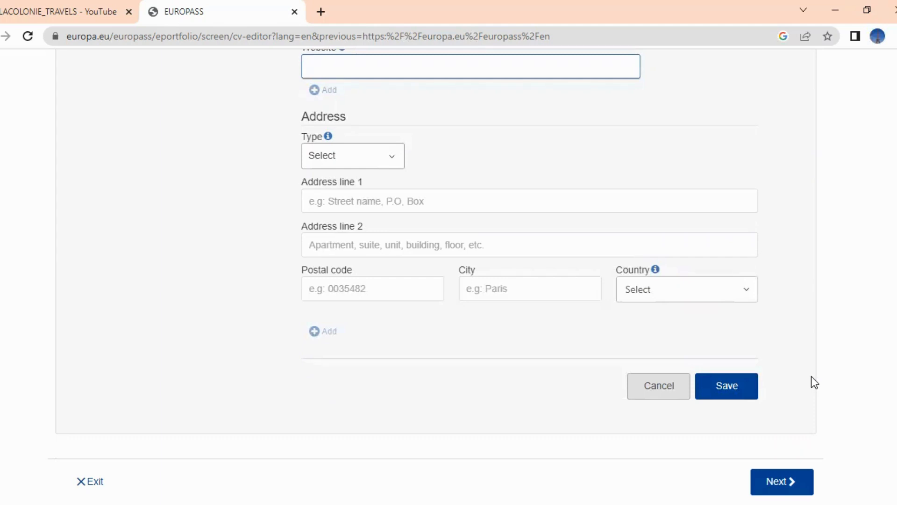
# Save the personal details and add a new Work experience section
pyautogui.click(733, 391)
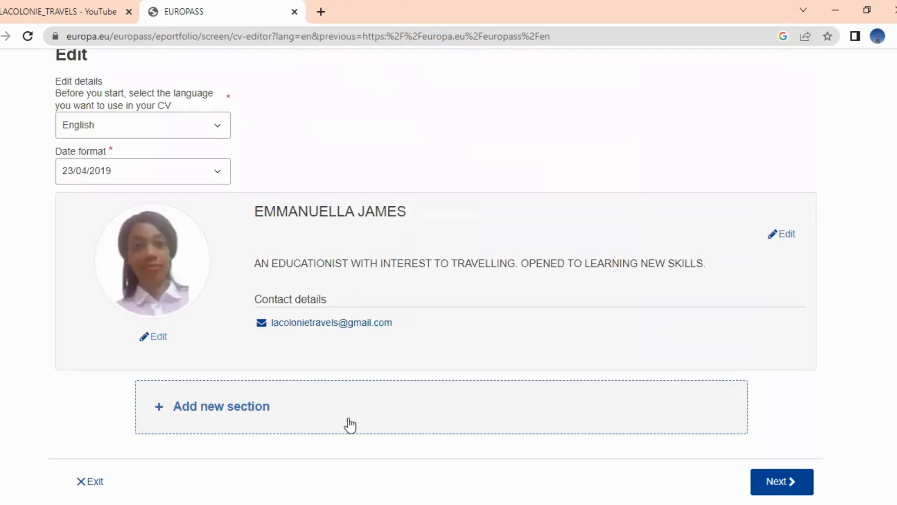
pyautogui.click(233, 409)
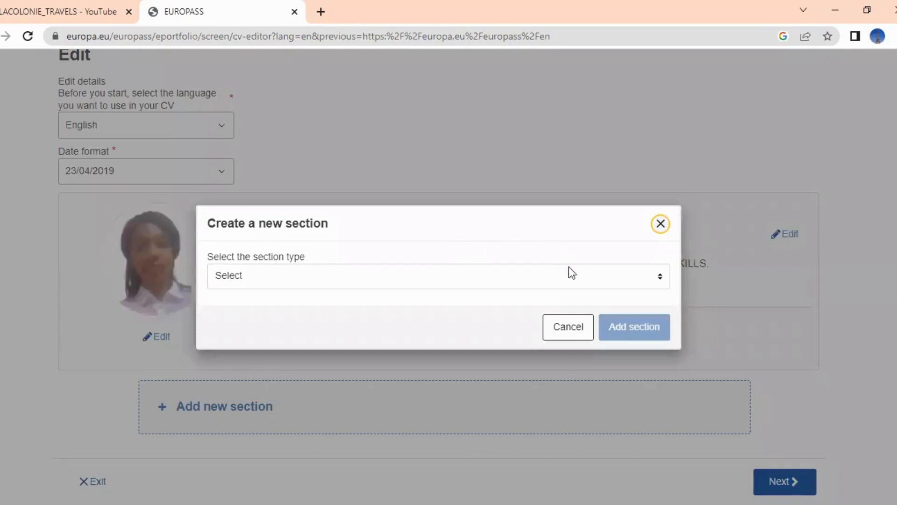
pyautogui.click(649, 277)
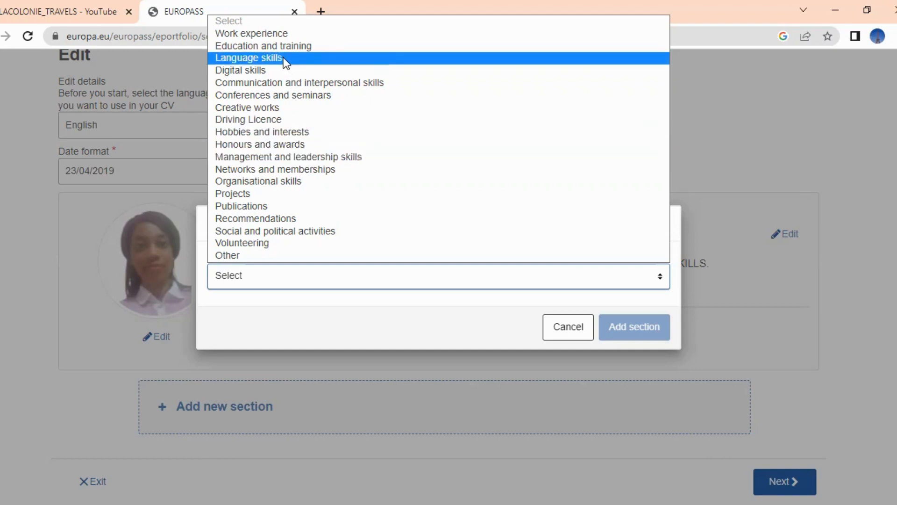
pyautogui.click(242, 33)
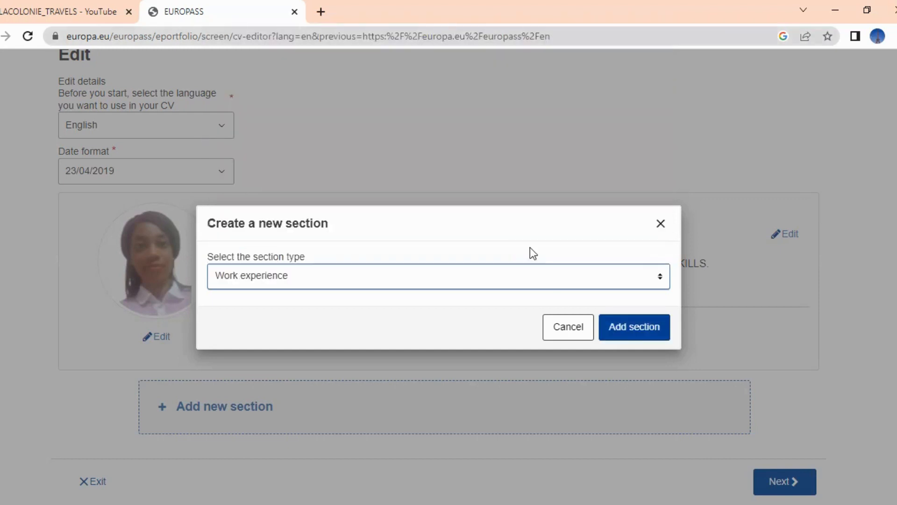
pyautogui.click(627, 335)
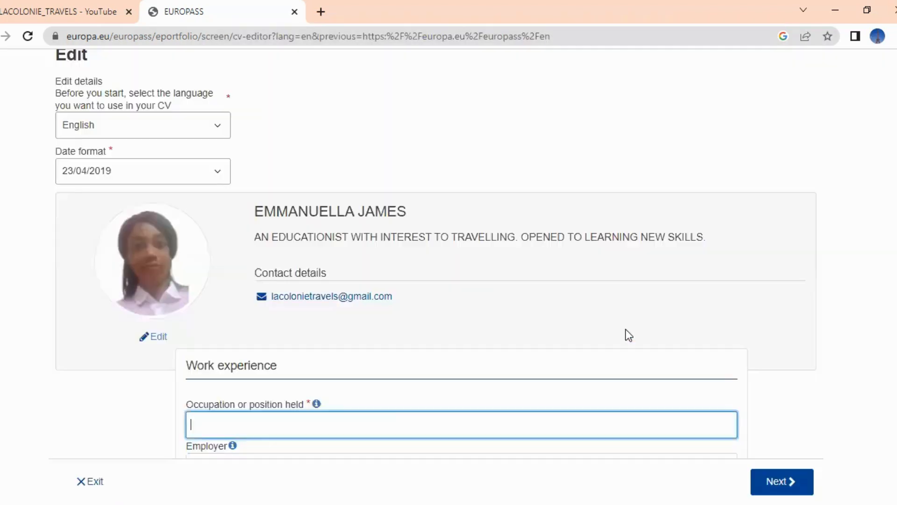
# Set occupation to Secondary school head teacher and employer to HOWER HIGH SCHOOL
pyautogui.scroll(-5, 537, 330)
pyautogui.write('HEAD TEACHER')
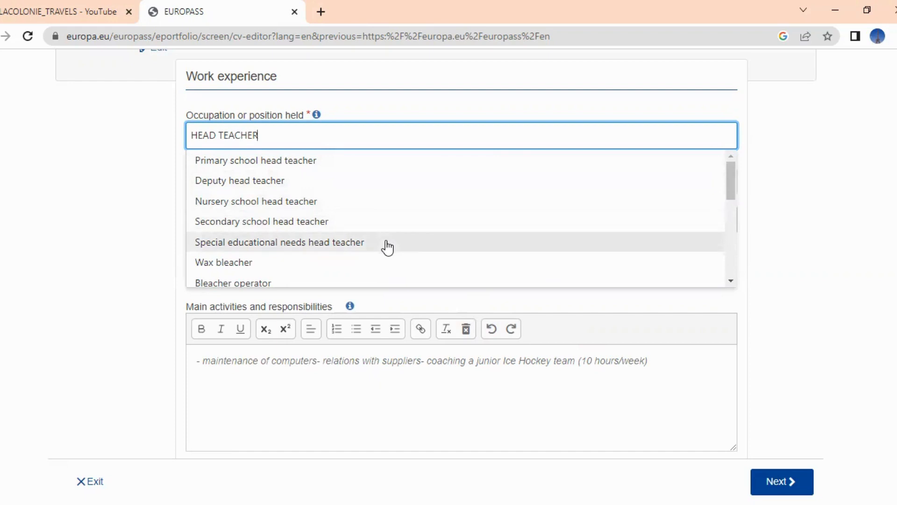
pyautogui.click(351, 221)
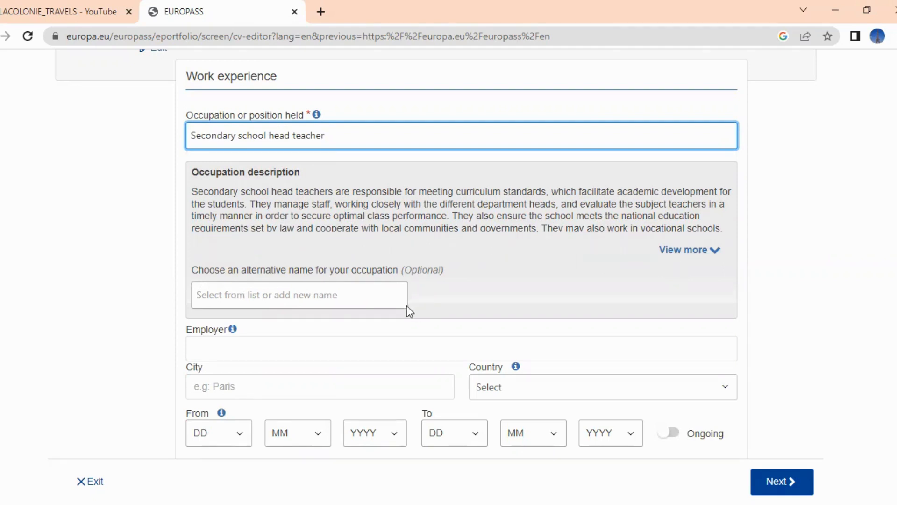
pyautogui.click(370, 298)
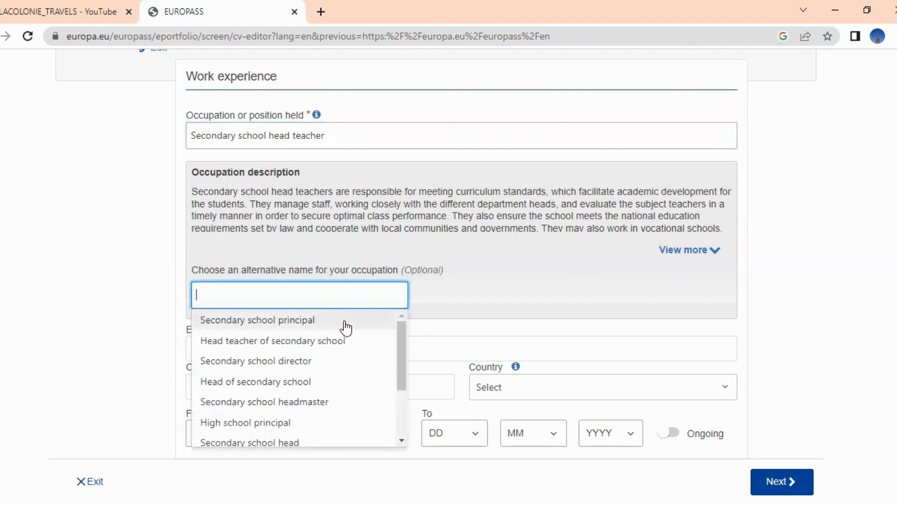
pyautogui.click(481, 350)
pyautogui.write('HH')
pyautogui.press('BackSpace')
pyautogui.write('OWER')
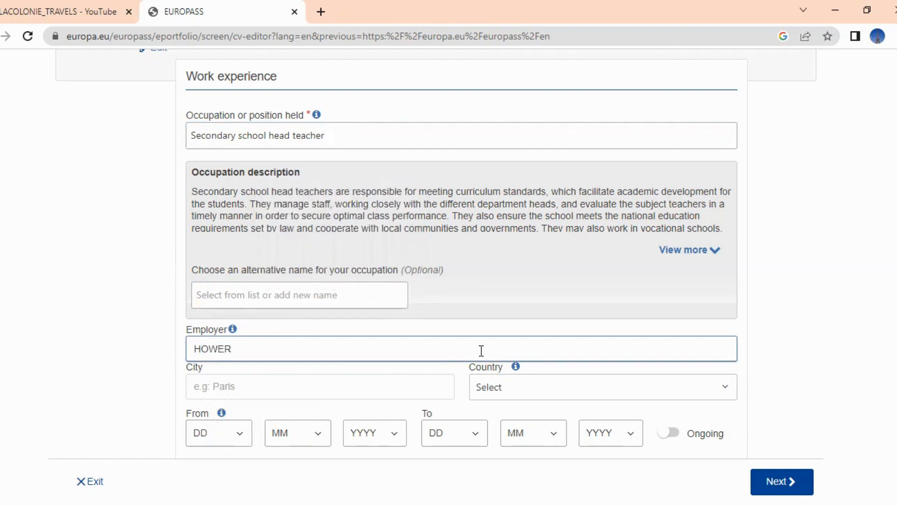
pyautogui.write(' HIGH SCHOOL')
pyautogui.scroll(-2, 462, 252)
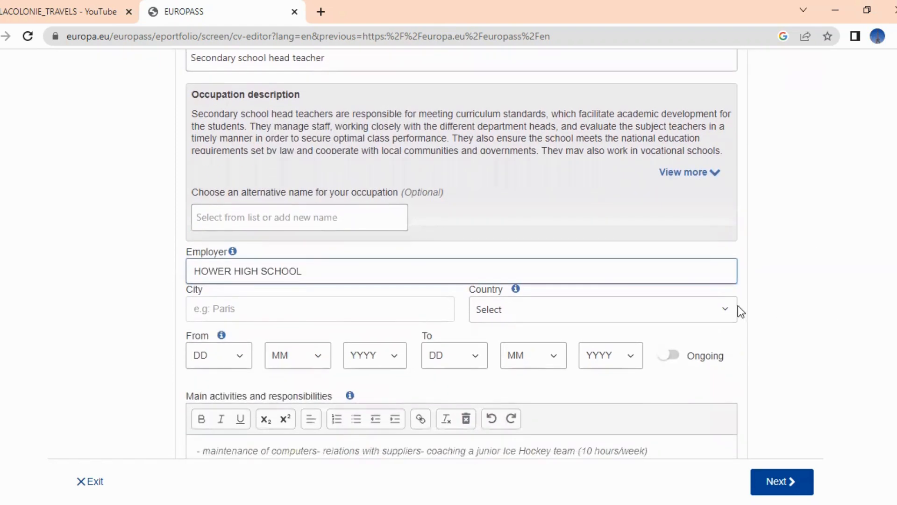
# Set the job's country to France and city to TOULOUSE
pyautogui.click(723, 313)
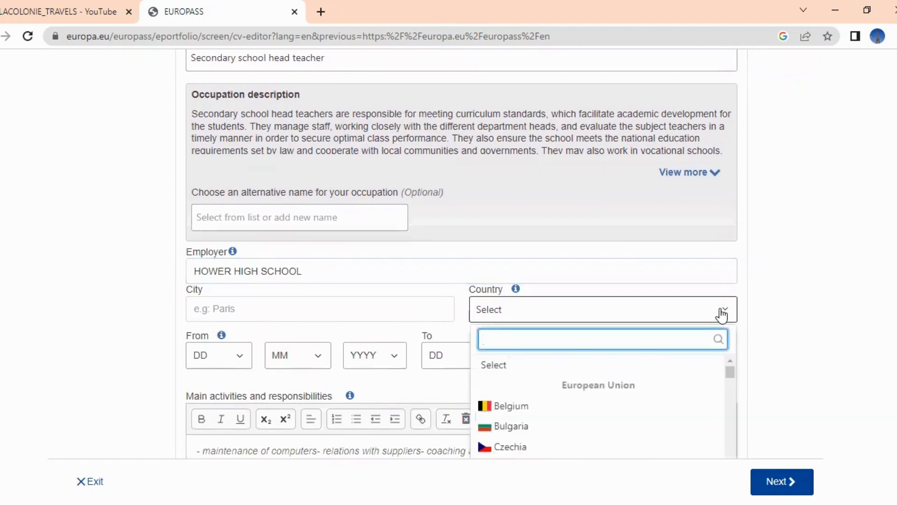
pyautogui.click(635, 411)
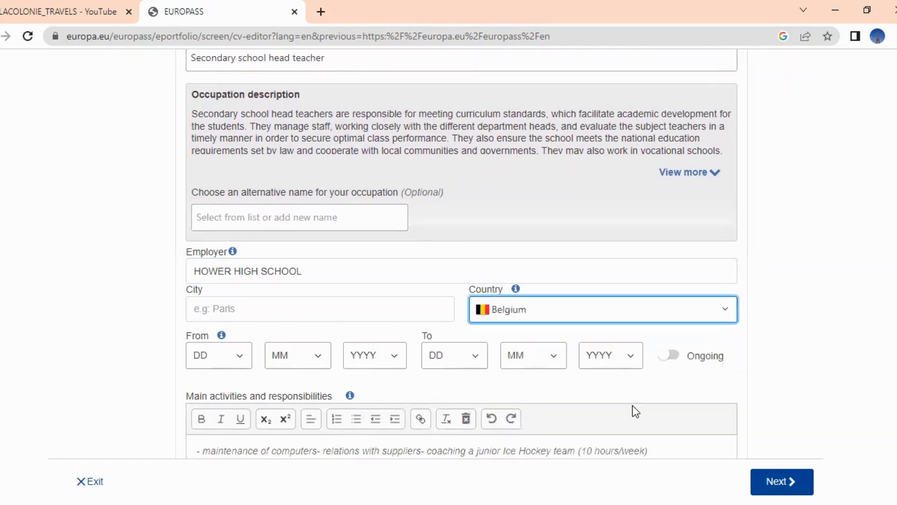
pyautogui.click(716, 311)
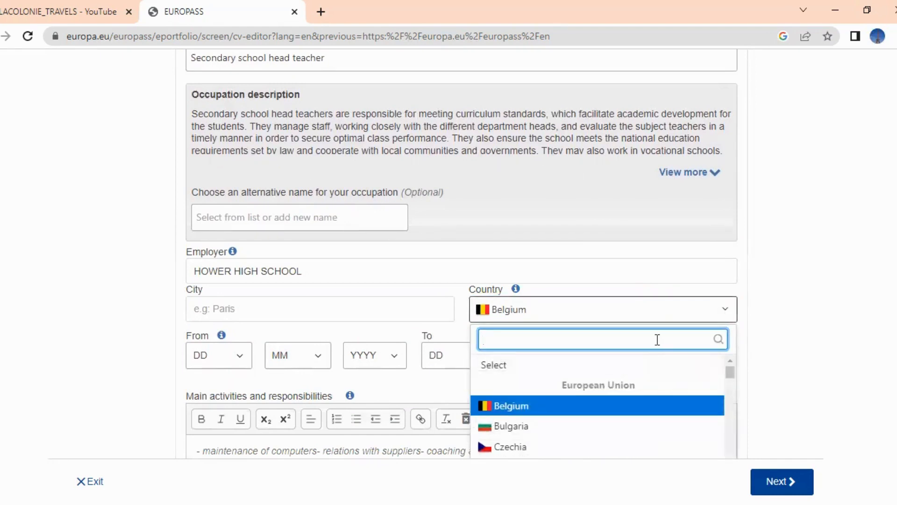
pyautogui.write('FR')
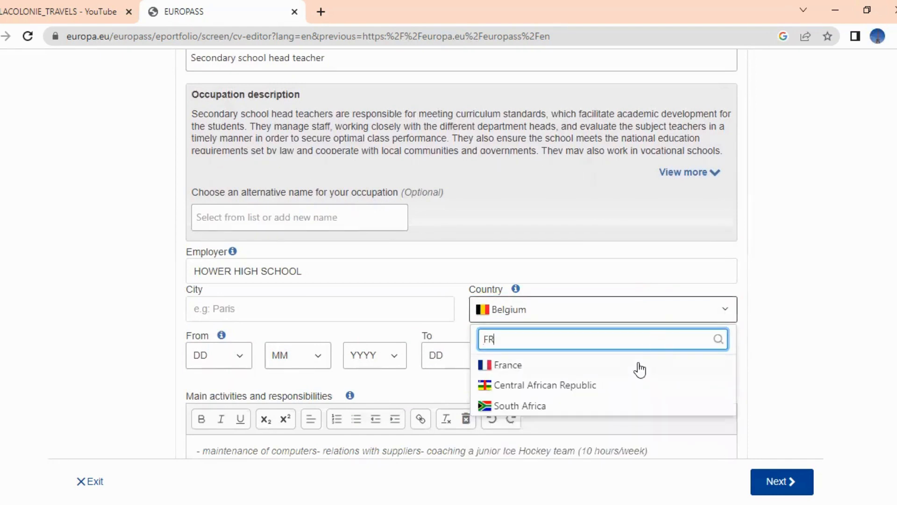
pyautogui.click(638, 368)
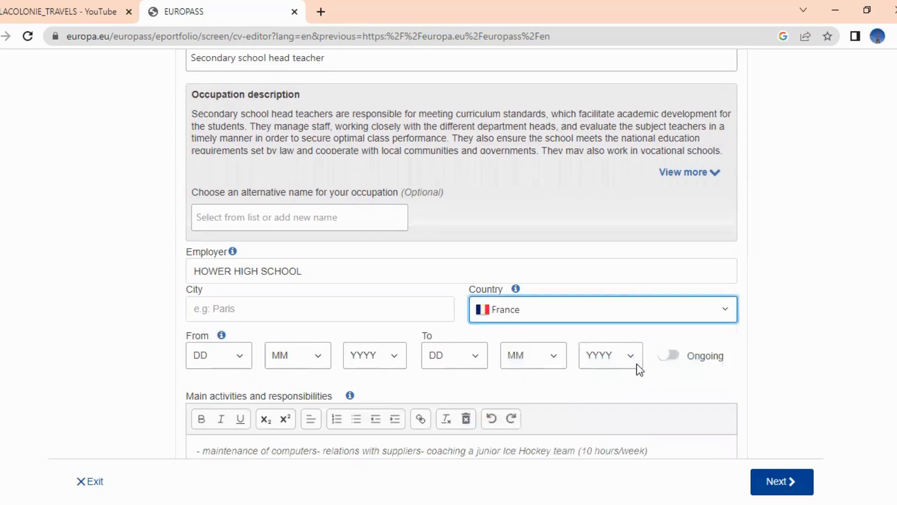
pyautogui.click(353, 311)
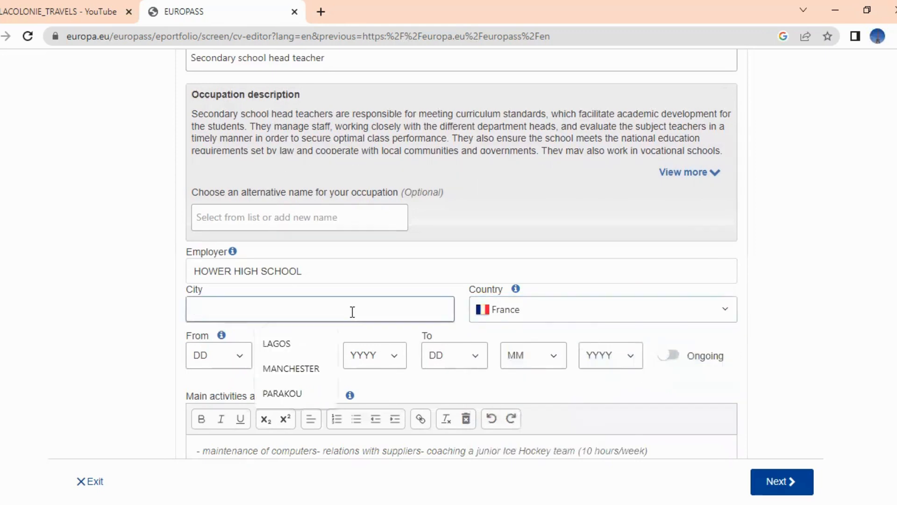
pyautogui.write('TOUL')
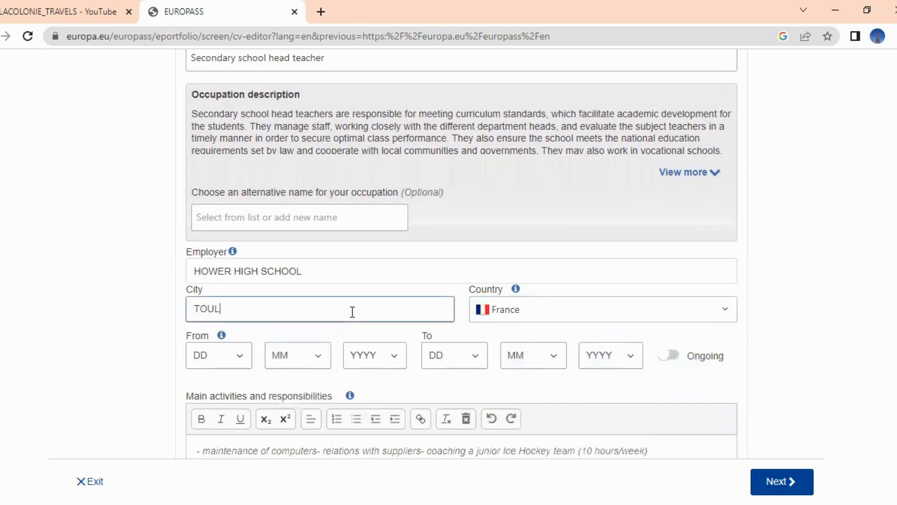
pyautogui.write('OUSER')
pyautogui.press('BackSpace')
# Set the start date to 5/7/2022 and mark the job as Ongoing
pyautogui.scroll(-3, 461, 255)
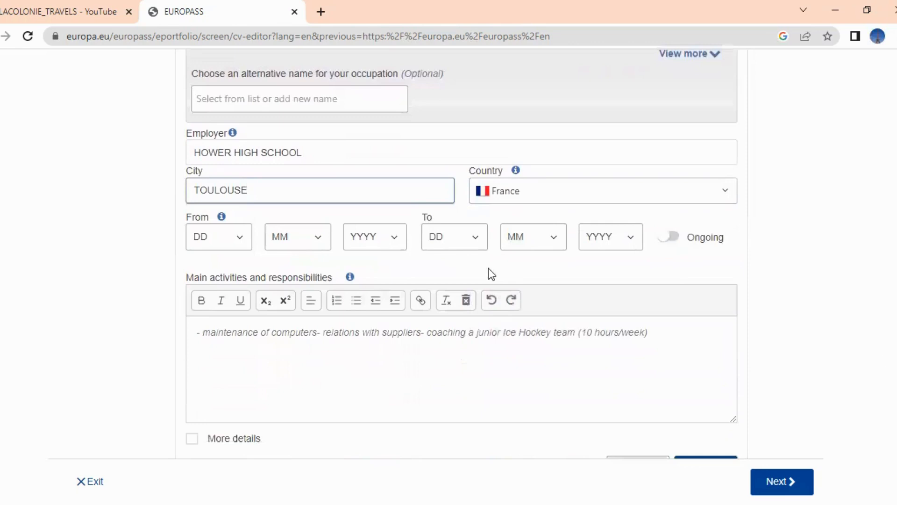
pyautogui.click(238, 240)
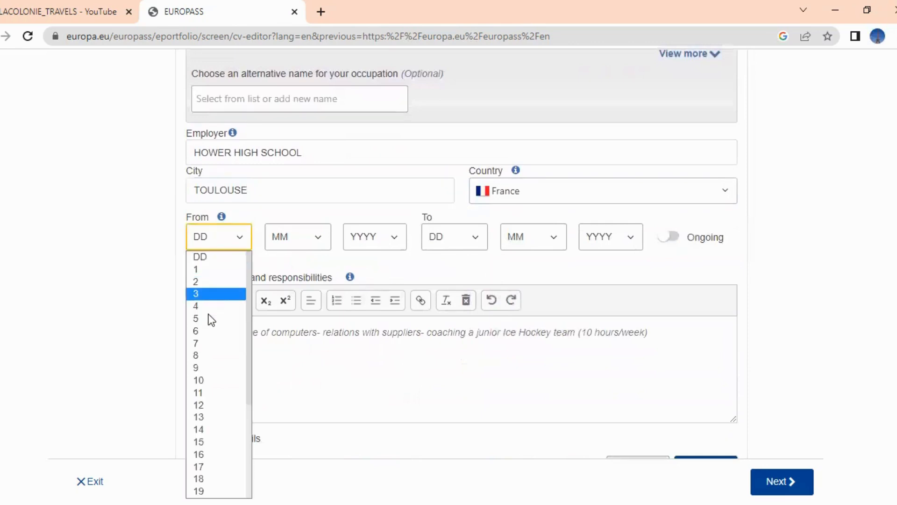
pyautogui.click(209, 318)
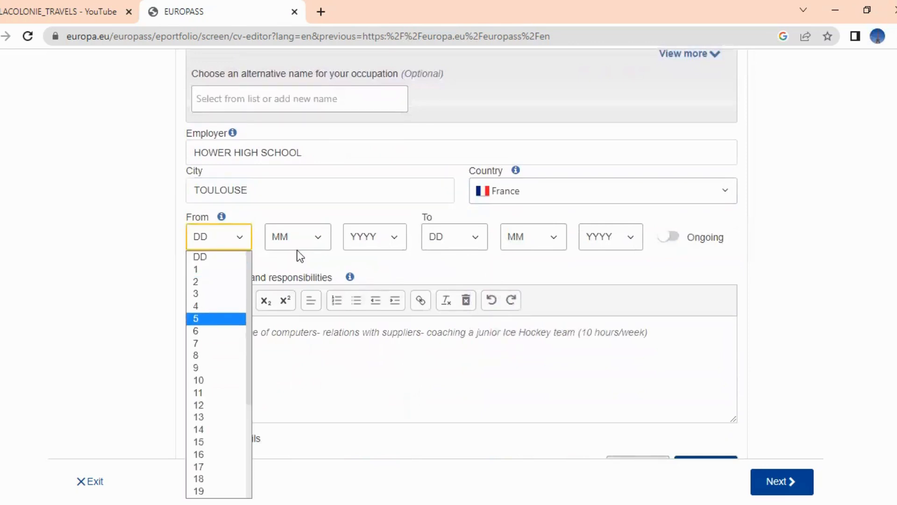
pyautogui.click(320, 243)
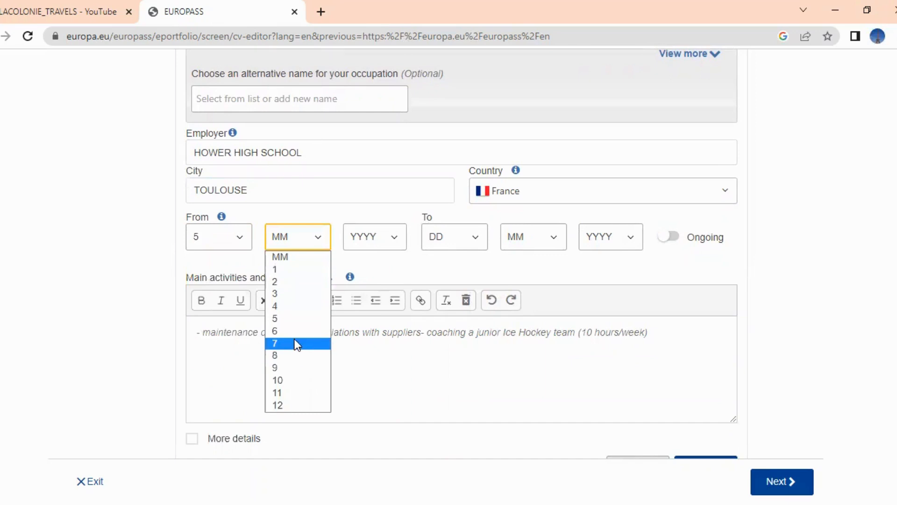
pyautogui.click(296, 343)
pyautogui.click(393, 242)
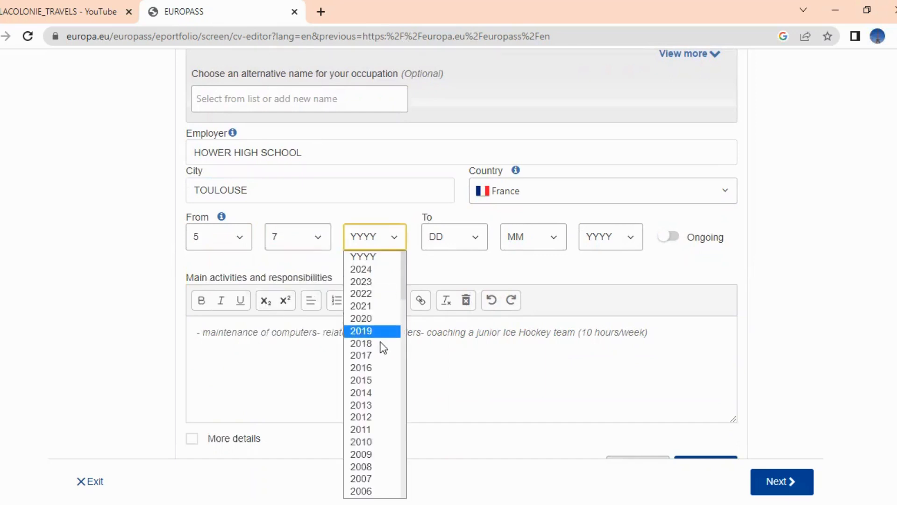
pyautogui.click(382, 294)
pyautogui.click(476, 241)
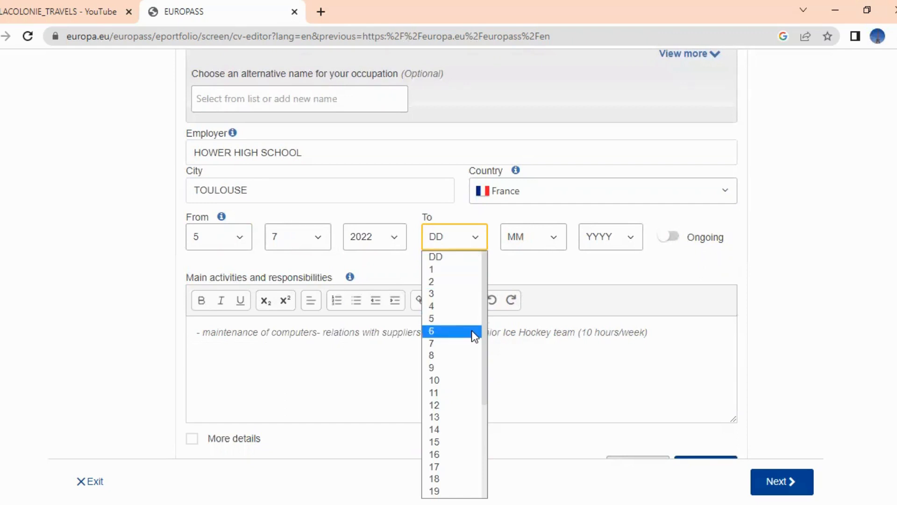
pyautogui.click(669, 255)
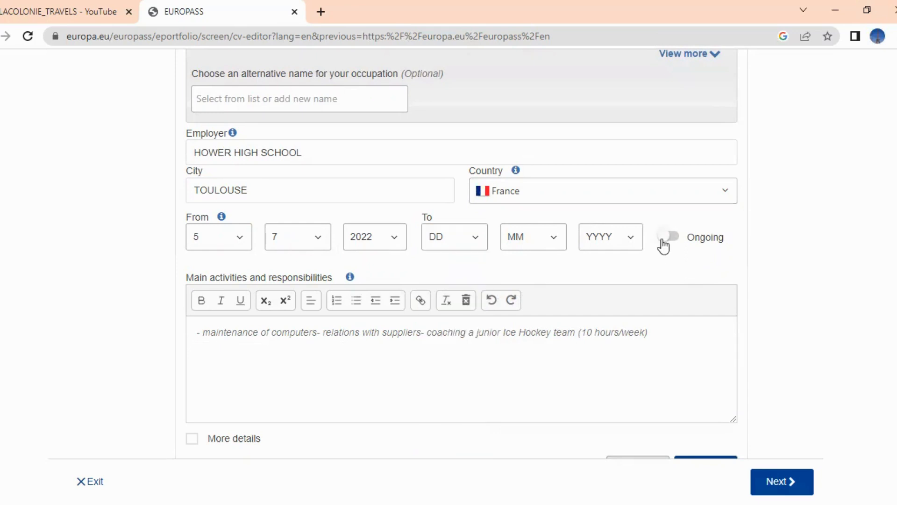
pyautogui.click(668, 239)
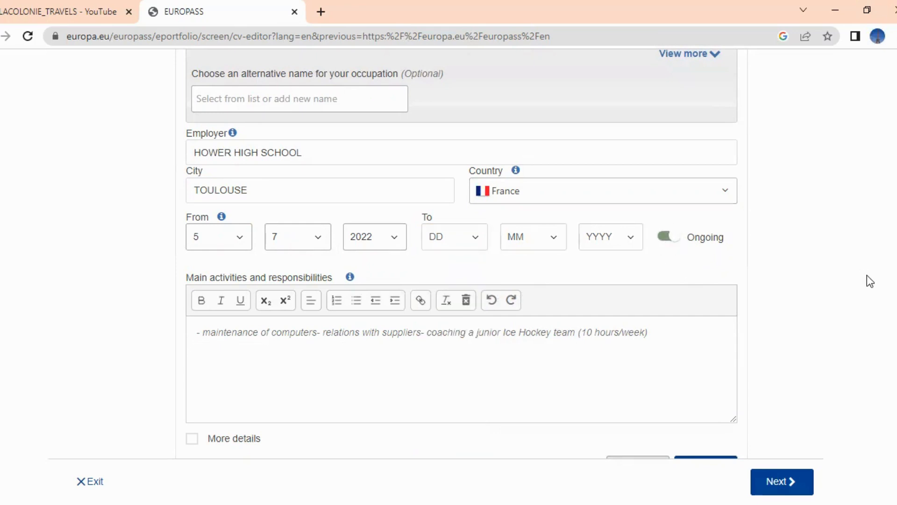
pyautogui.scroll(-1, 586, 265)
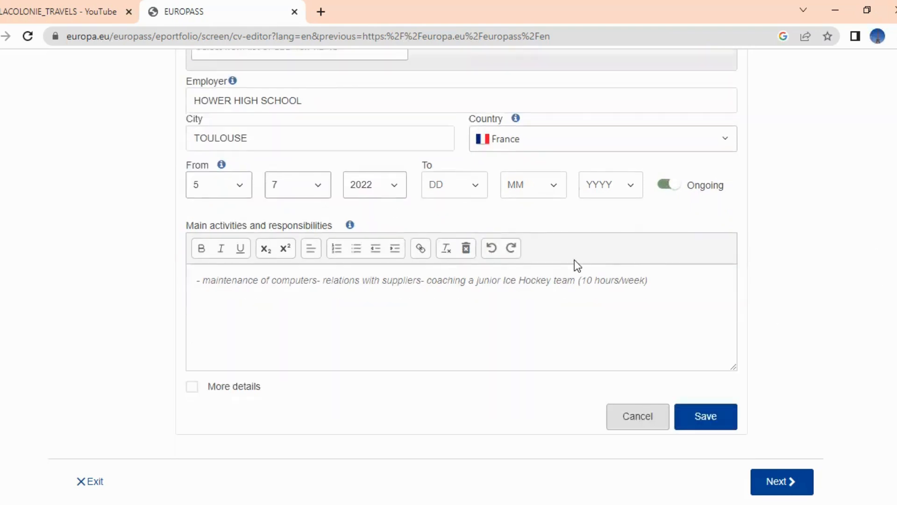
# Replace the Main activities sample text with 'THE USE OF CURRICULUM AND EXAMS'
pyautogui.click(655, 283)
pyautogui.click(686, 282)
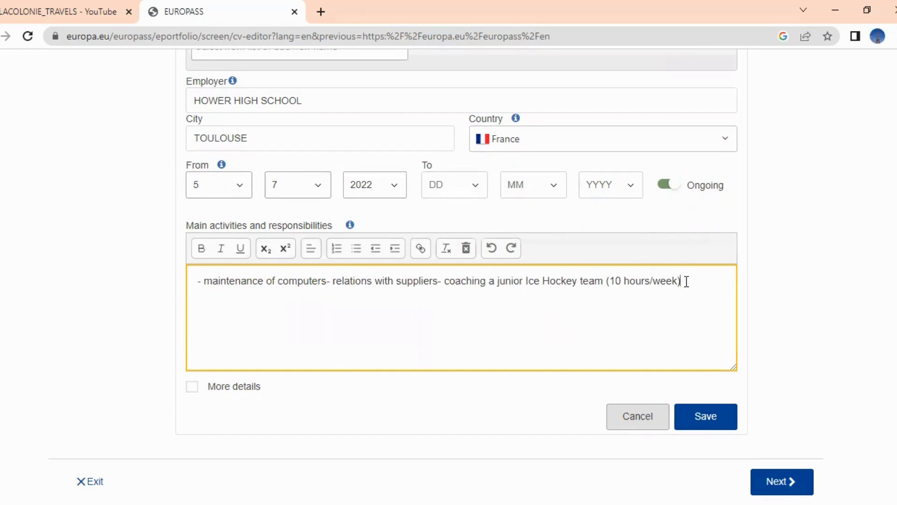
pyautogui.press('BackSpace')
pyautogui.press('BackSpace')
pyautogui.press('BackSpace')
pyautogui.press('BackSpace')
pyautogui.press('BackSpace')
pyautogui.press('BackSpace')
pyautogui.press('BackSpace')
pyautogui.press('BackSpace')
pyautogui.press('BackSpace')
pyautogui.press('BackSpace')
pyautogui.press('BackSpace')
pyautogui.press('BackSpace')
pyautogui.press('BackSpace')
pyautogui.press('BackSpace')
pyautogui.press('BackSpace')
pyautogui.press('BackSpace')
pyautogui.press('BackSpace')
pyautogui.press('BackSpace')
pyautogui.press('BackSpace')
pyautogui.press('BackSpace')
pyautogui.press('BackSpace')
pyautogui.press('BackSpace')
pyautogui.press('BackSpace')
pyautogui.press('BackSpace')
pyautogui.press('BackSpace')
pyautogui.press('BackSpace')
pyautogui.press('BackSpace')
pyautogui.press('BackSpace')
pyautogui.press('BackSpace')
pyautogui.press('BackSpace')
pyautogui.press('BackSpace')
pyautogui.press('BackSpace')
pyautogui.press('BackSpace')
pyautogui.press('BackSpace')
pyautogui.press('BackSpace')
pyautogui.press('BackSpace')
pyautogui.press('BackSpace')
pyautogui.press('BackSpace')
pyautogui.press('BackSpace')
pyautogui.press('BackSpace')
pyautogui.press('BackSpace')
pyautogui.press('BackSpace')
pyautogui.press('BackSpace')
pyautogui.press('BackSpace')
pyautogui.press('BackSpace')
pyautogui.press('BackSpace')
pyautogui.press('BackSpace')
pyautogui.press('BackSpace')
pyautogui.press('BackSpace')
pyautogui.press('BackSpace')
pyautogui.press('BackSpace')
pyautogui.press('BackSpace')
pyautogui.press('BackSpace')
pyautogui.press('BackSpace')
pyautogui.press('BackSpace')
pyautogui.press('BackSpace')
pyautogui.press('BackSpace')
pyautogui.press('BackSpace')
pyautogui.press('BackSpace')
pyautogui.press('BackSpace')
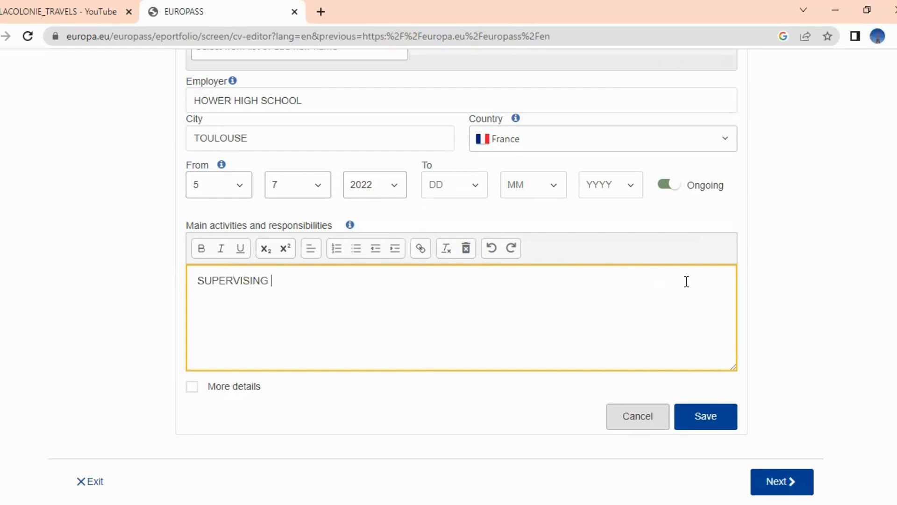
pyautogui.write('THE USE OF CURRICU')
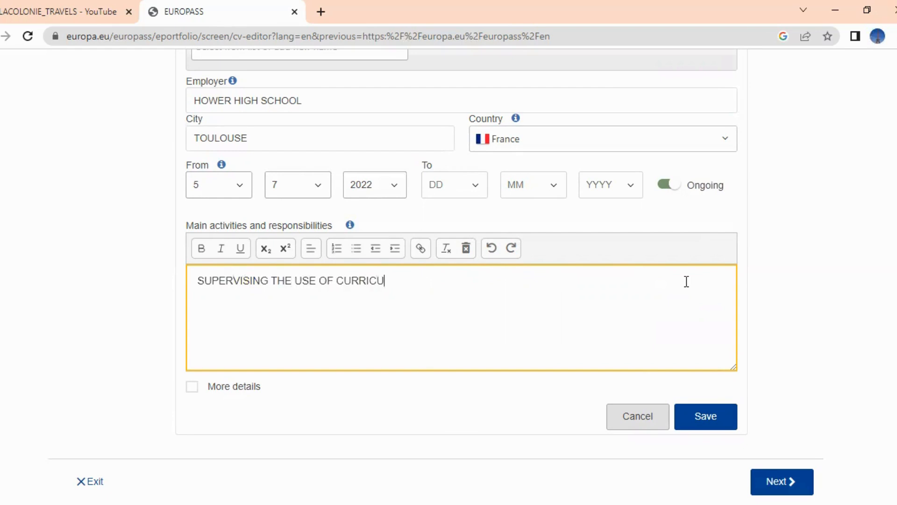
pyautogui.write('LUM AND LANGUAGE')
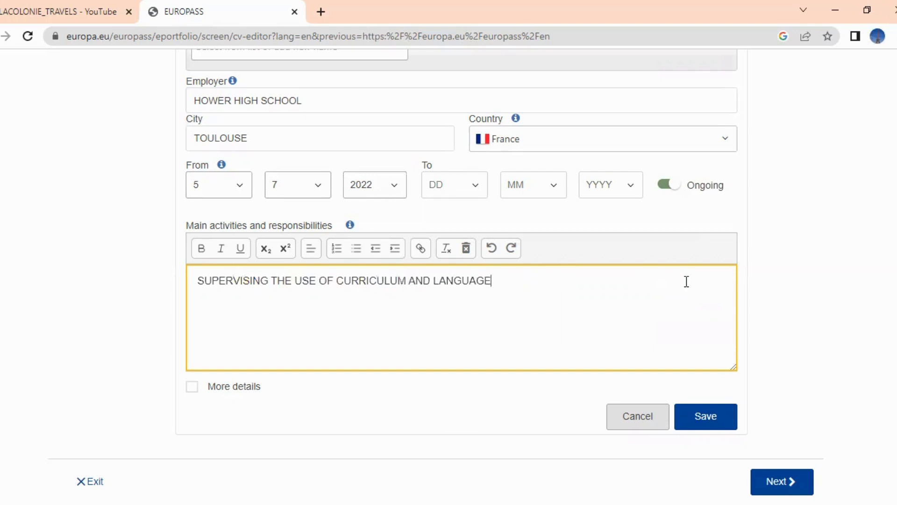
pyautogui.press('BackSpace')
pyautogui.press('BackSpace')
pyautogui.press('BackSpace')
pyautogui.press('BackSpace')
pyautogui.press('BackSpace')
pyautogui.press('BackSpace')
pyautogui.press('BackSpace')
pyautogui.press('BackSpace')
pyautogui.write('EXAM S')
pyautogui.press('BackSpace')
pyautogui.write('S')
# Add a second line '- TEACHING OF MODERN LANGUAGES (FRENCH, GERMAN)' and save the entry
pyautogui.click(197, 280)
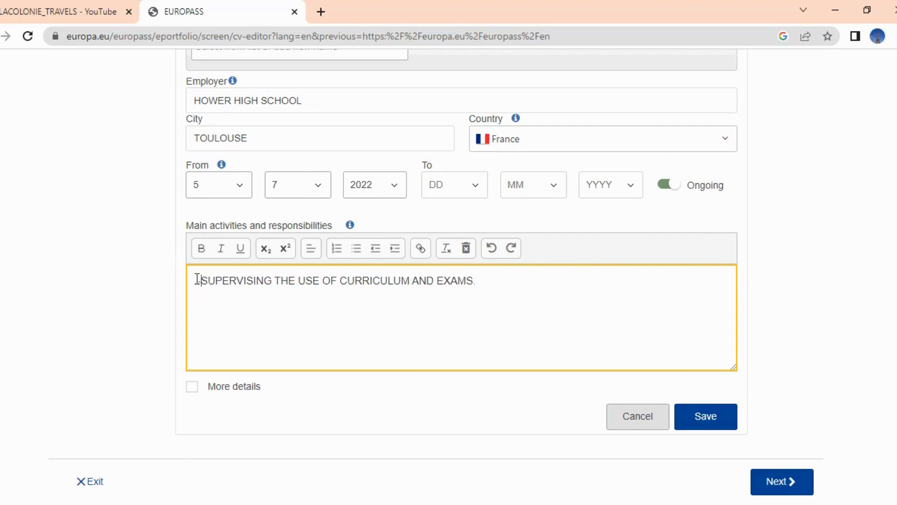
pyautogui.click(487, 287)
pyautogui.click(484, 279)
pyautogui.press('Return')
pyautogui.write('- TEACHIN')
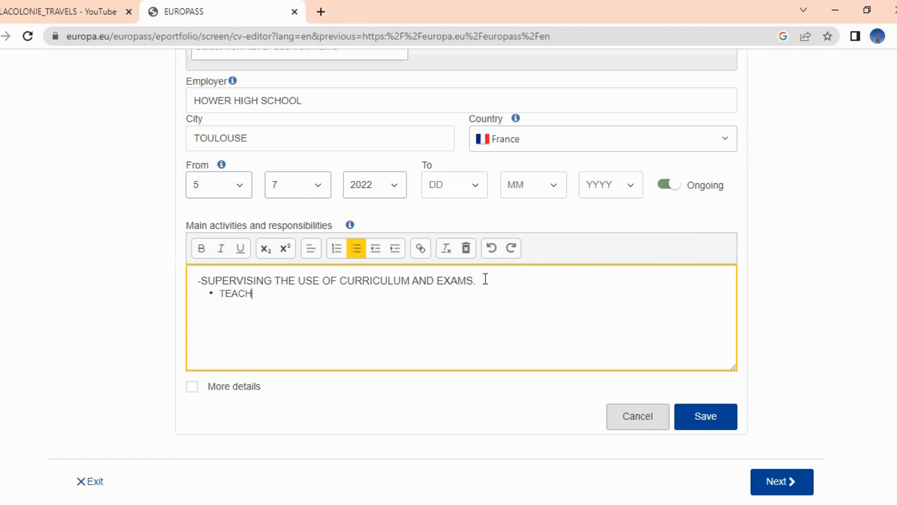
pyautogui.write('G OF MODERN')
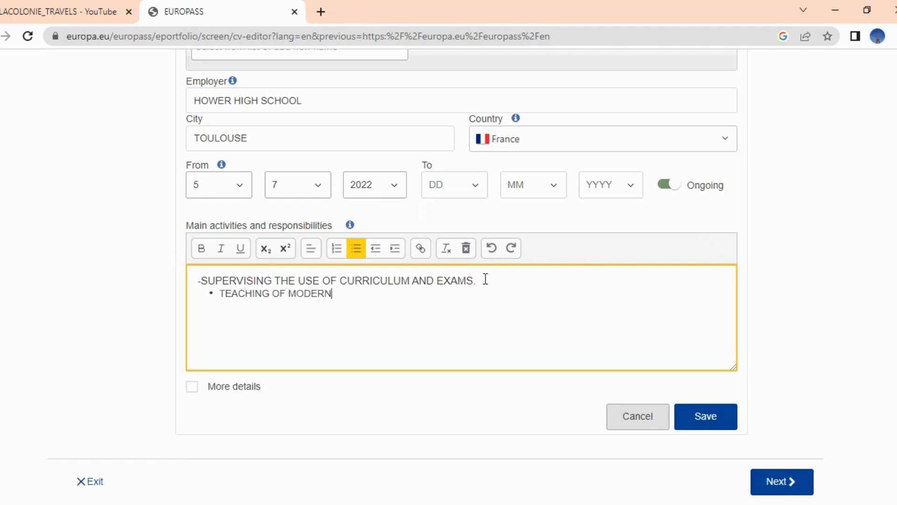
pyautogui.write(' LANGAGY')
pyautogui.press('BackSpace')
pyautogui.write('UAGES')
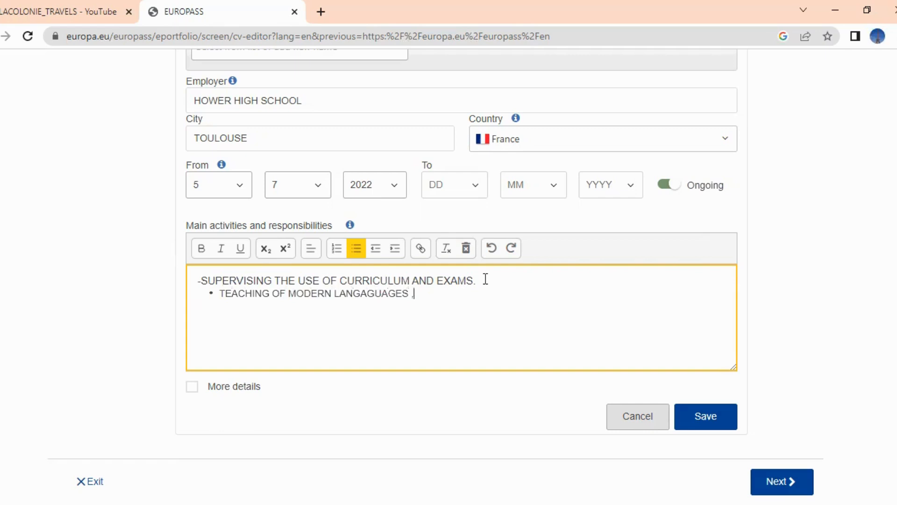
pyautogui.write(' (FRENCH ')
pyautogui.write(', GERMAN')
pyautogui.write(',')
pyautogui.write(')')
pyautogui.press('Return')
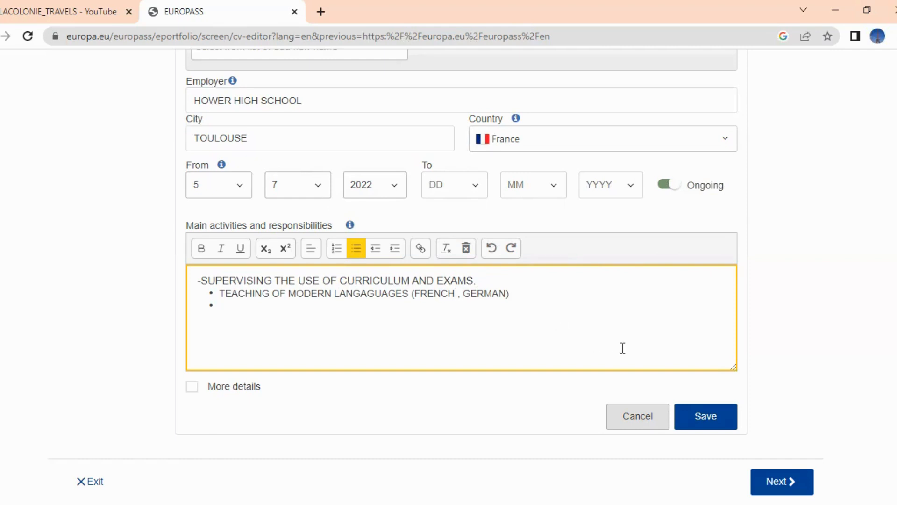
pyautogui.press('BackSpace')
pyautogui.click(708, 417)
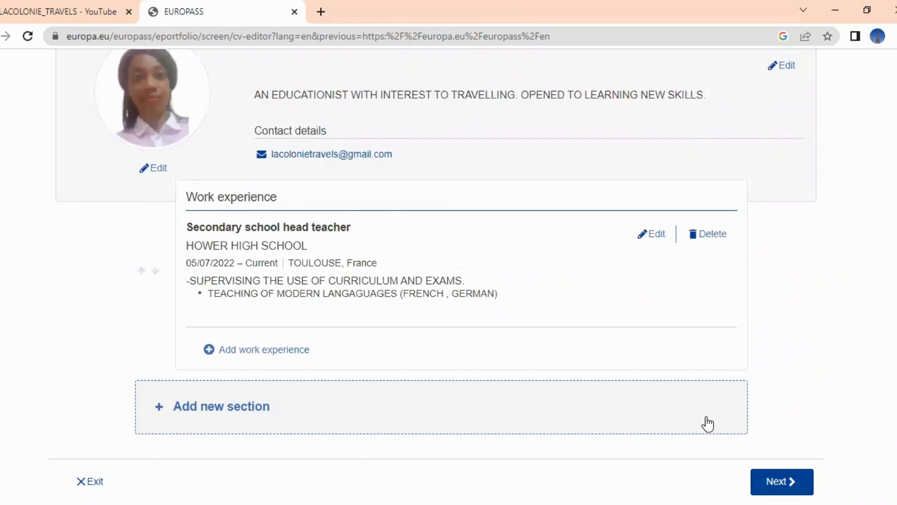
# Add another work experience with Blogger as the occupation
pyautogui.click(273, 356)
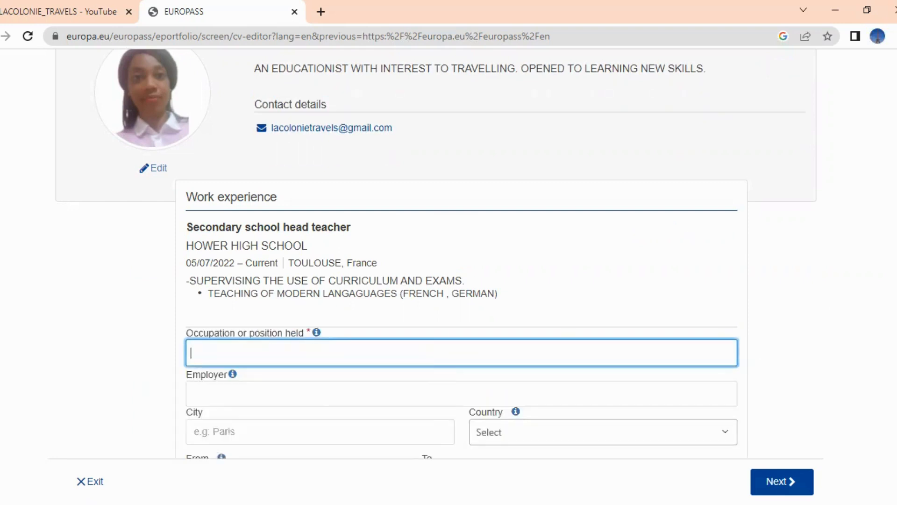
pyautogui.scroll(-2, 741, 357)
pyautogui.scroll(-1, 436, 254)
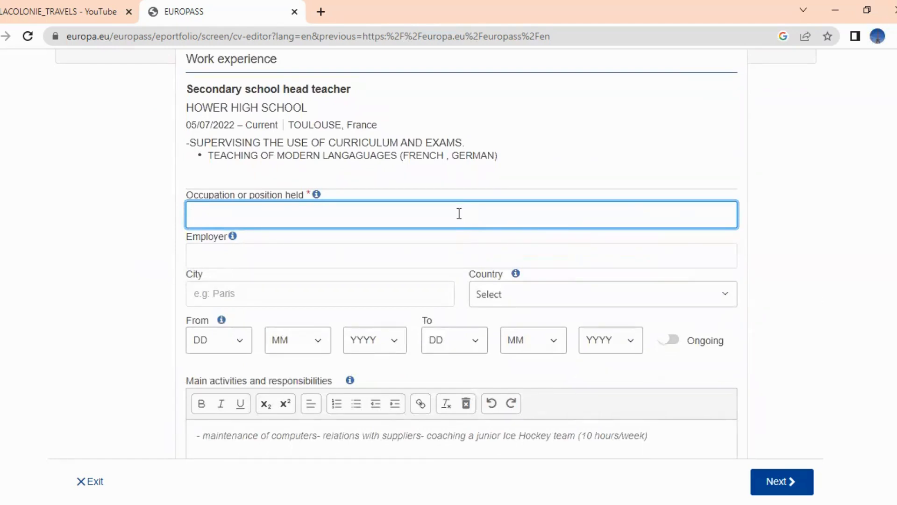
pyautogui.write('SOCIAL MEDIA BLOGGER')
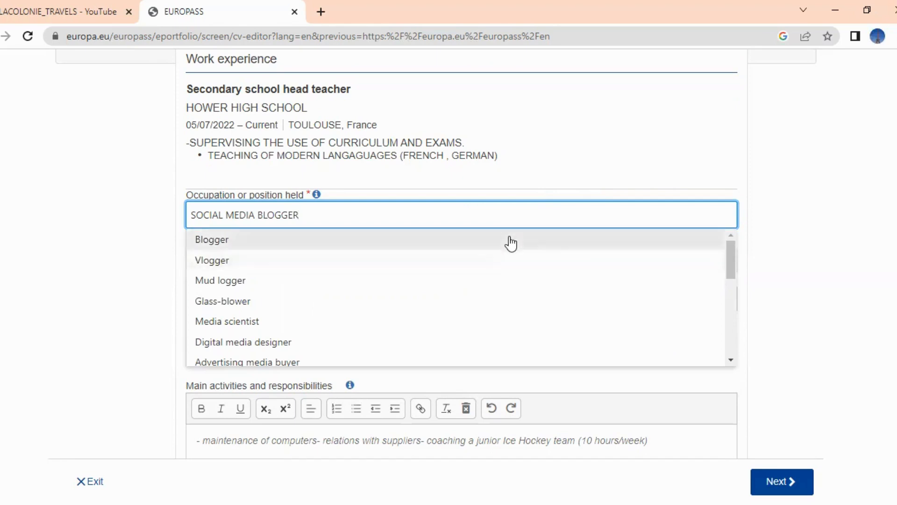
pyautogui.click(511, 242)
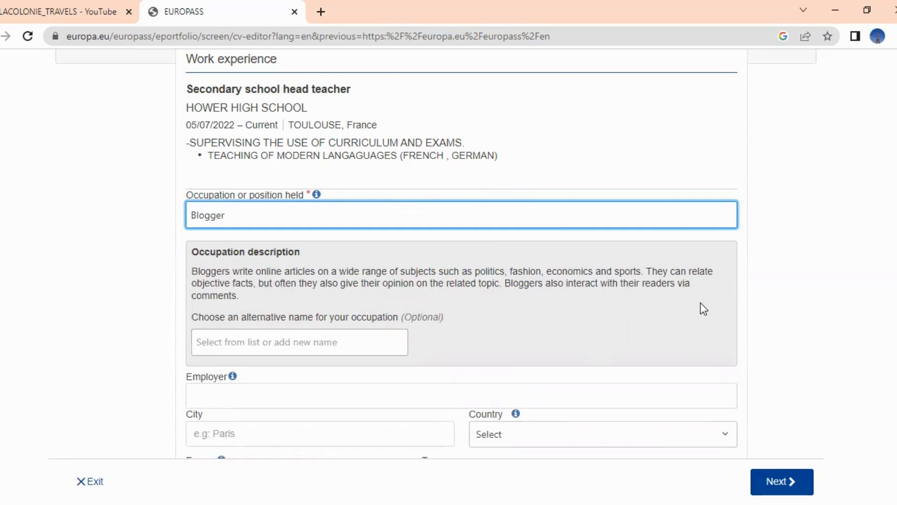
pyautogui.scroll(-1, 461, 254)
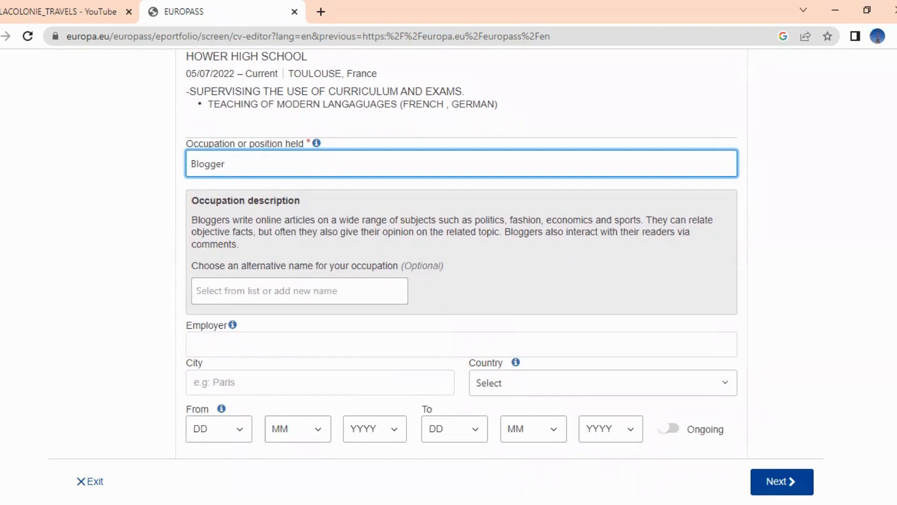
pyautogui.scroll(-1, 461, 280)
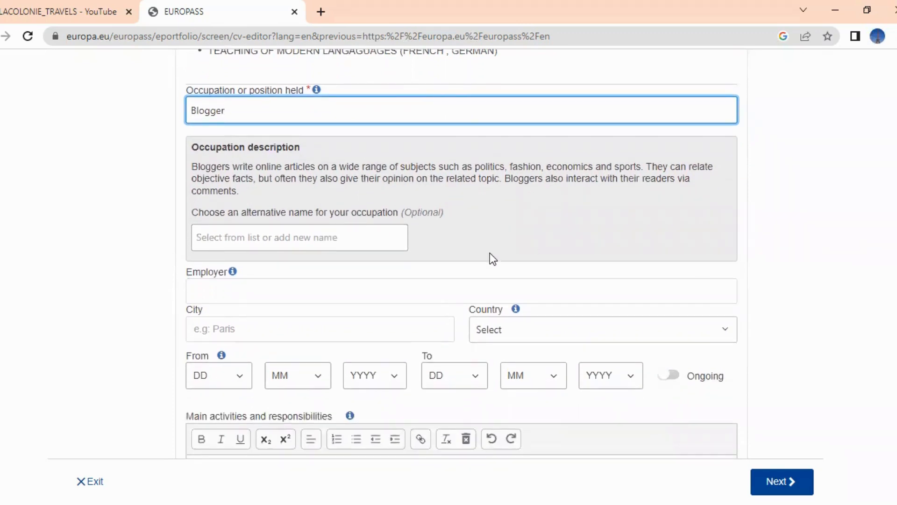
pyautogui.click(351, 234)
pyautogui.click(461, 237)
# Enter COLONIE TRAVELS as the employer
pyautogui.click(352, 290)
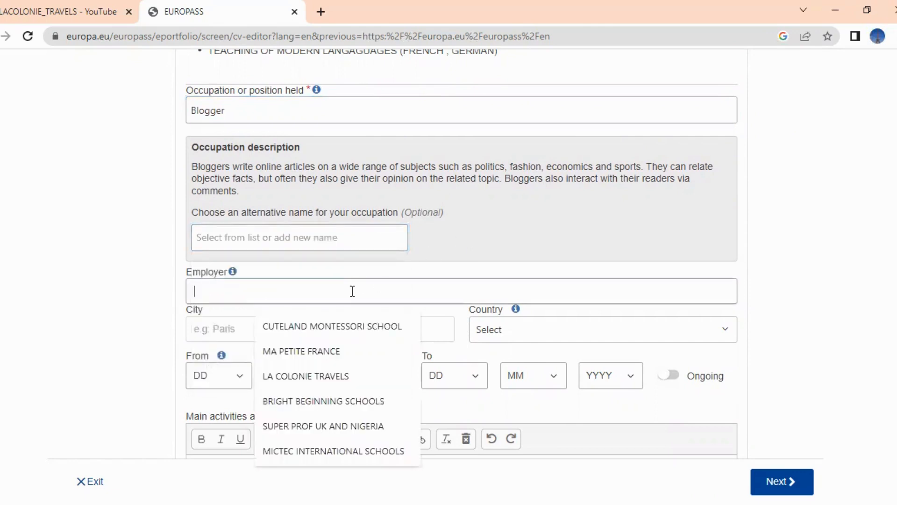
pyautogui.write('YO')
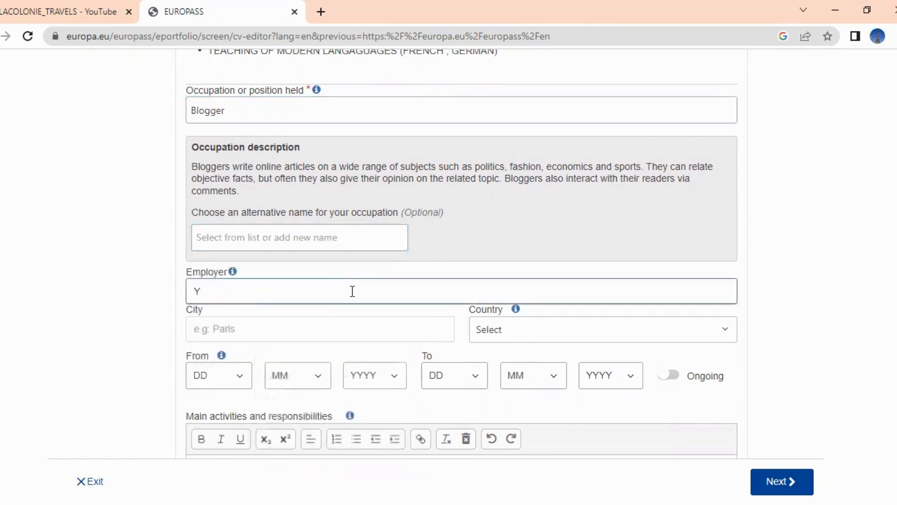
pyautogui.press('BackSpace')
pyautogui.press('BackSpace')
pyautogui.write('COLONIE ')
pyautogui.write('WE')
pyautogui.press('BackSpace')
pyautogui.press('BackSpace')
pyautogui.write('TRAVELS')
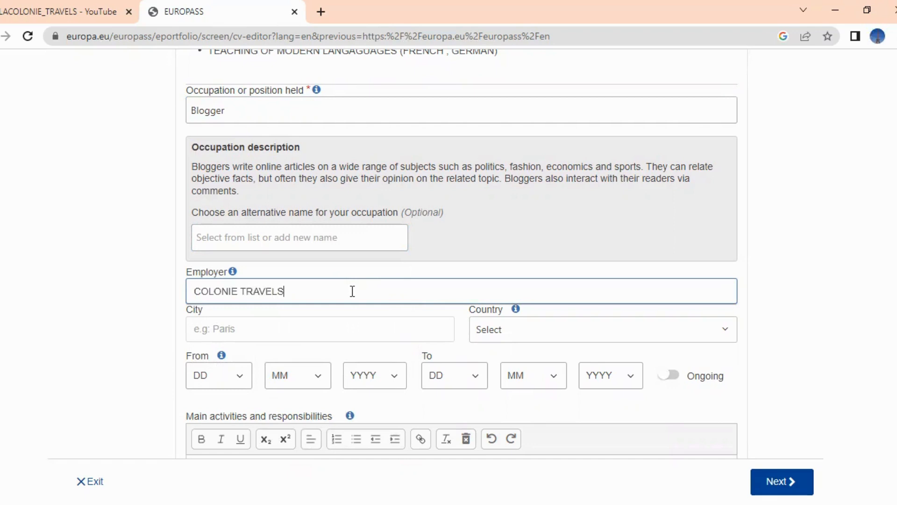
# Set the job's country to Belgium, correcting an accidental Germany, and its city to BRUSSELS
pyautogui.click(684, 334)
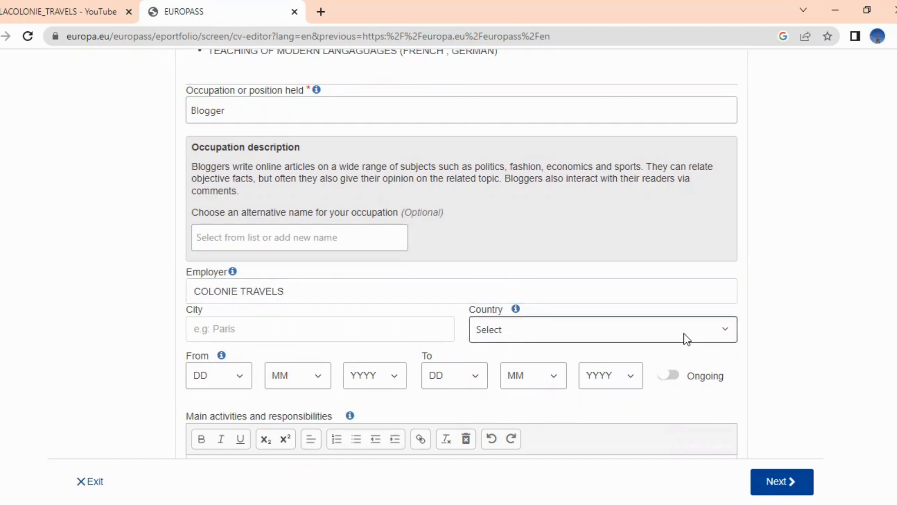
pyautogui.click(656, 309)
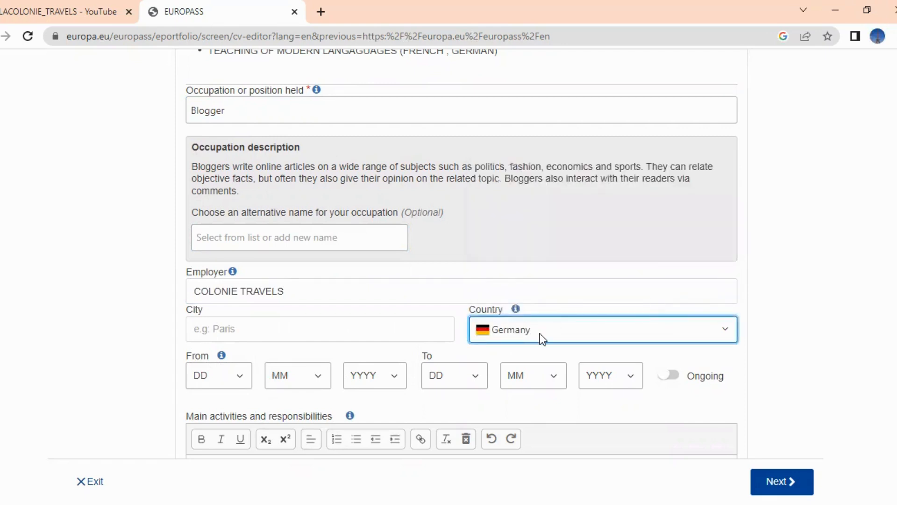
pyautogui.scroll(-2, 463, 253)
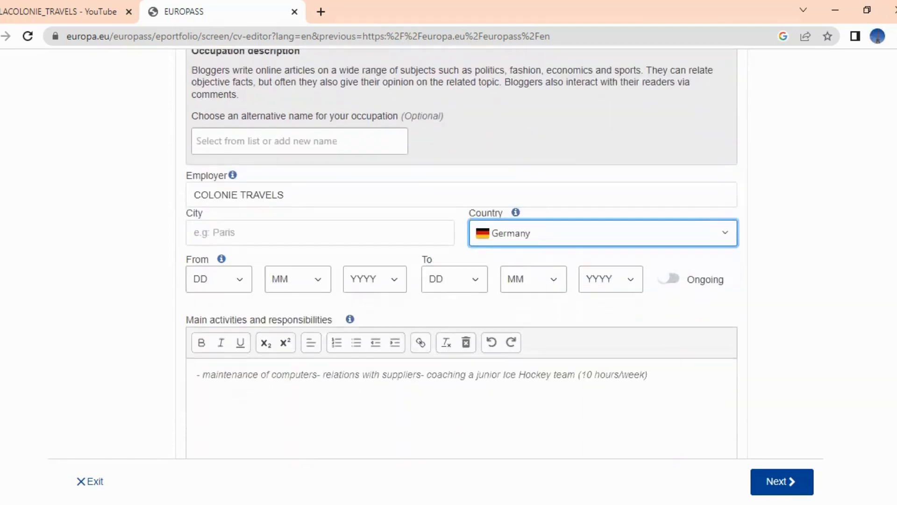
pyautogui.click(725, 238)
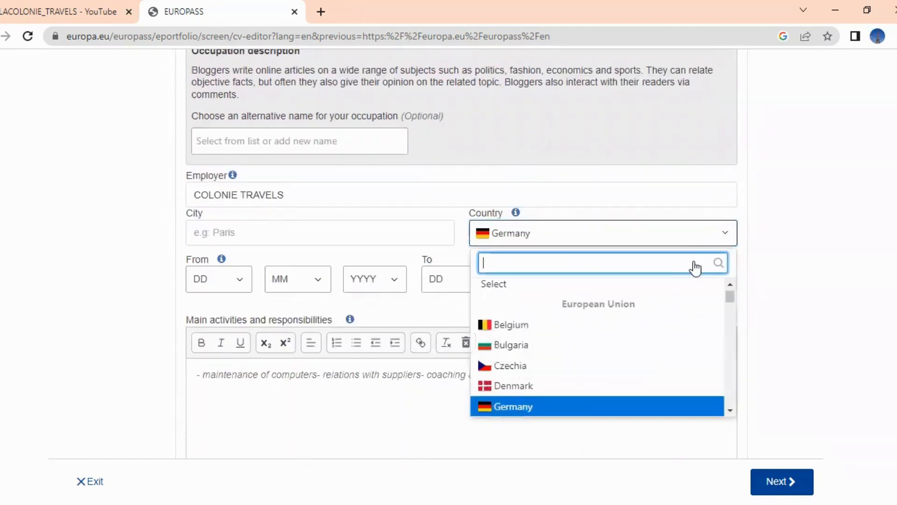
pyautogui.click(628, 327)
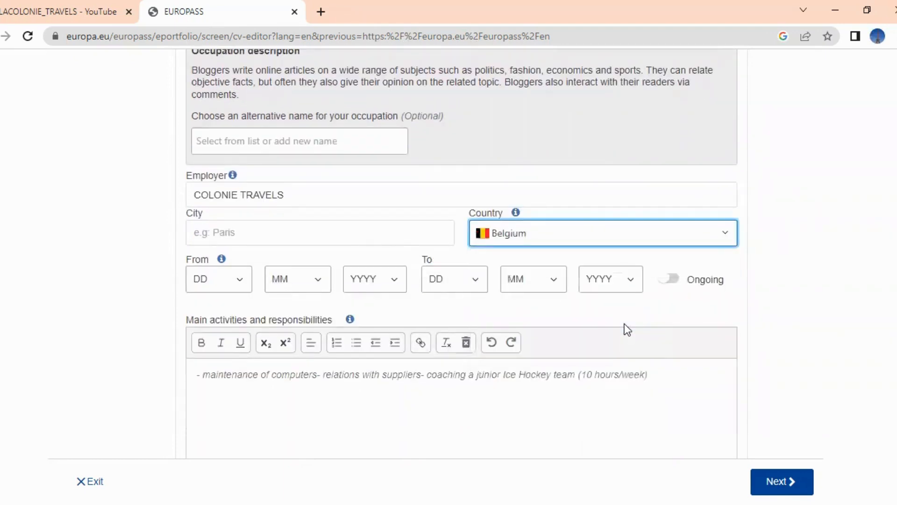
pyautogui.click(398, 239)
pyautogui.write('BRUSSELS')
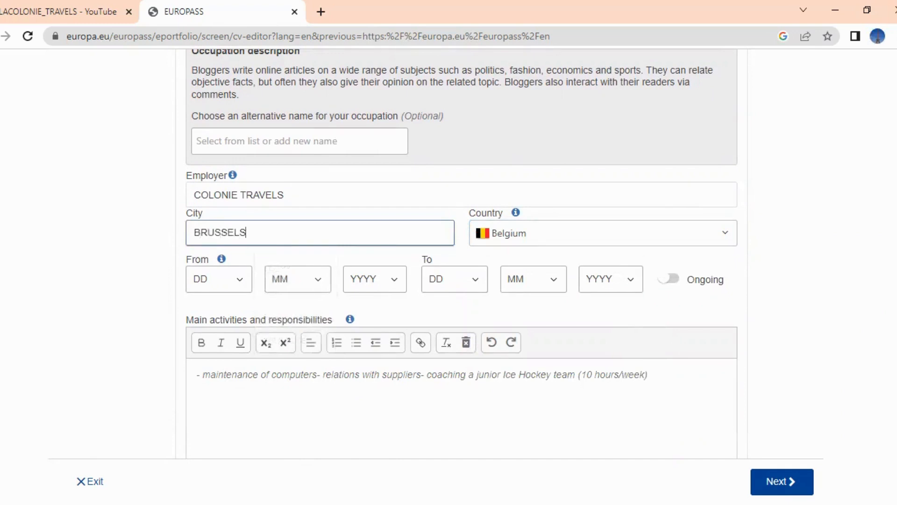
pyautogui.scroll(-1, 884, 352)
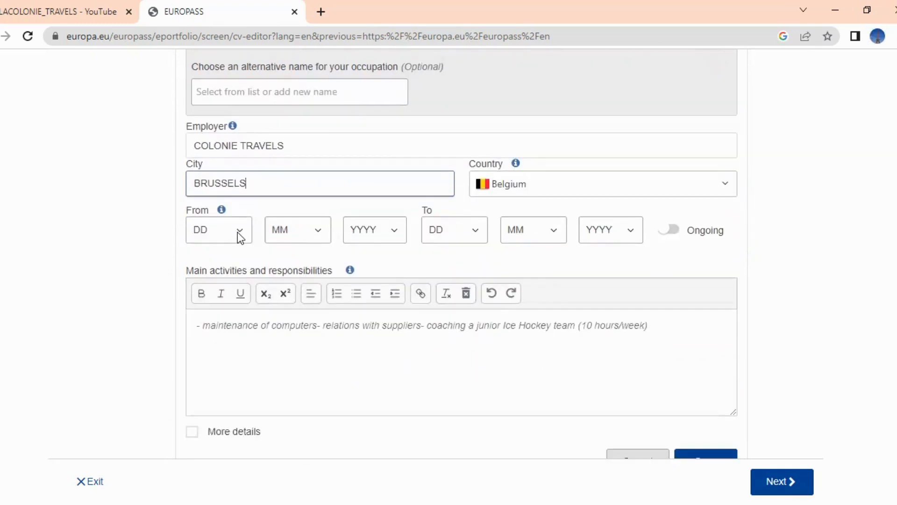
# Set the Blogger job's start date to 2 / 1 / 2020
pyautogui.click(237, 231)
pyautogui.click(211, 279)
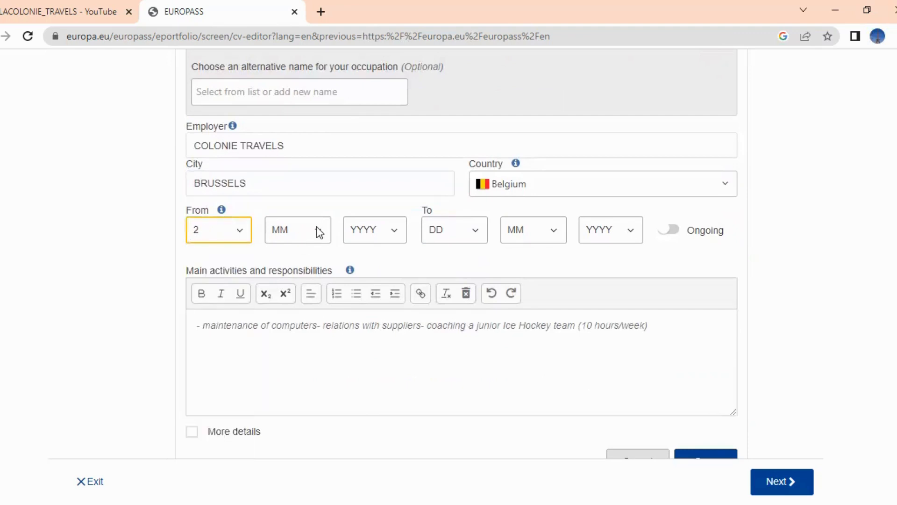
pyautogui.click(319, 232)
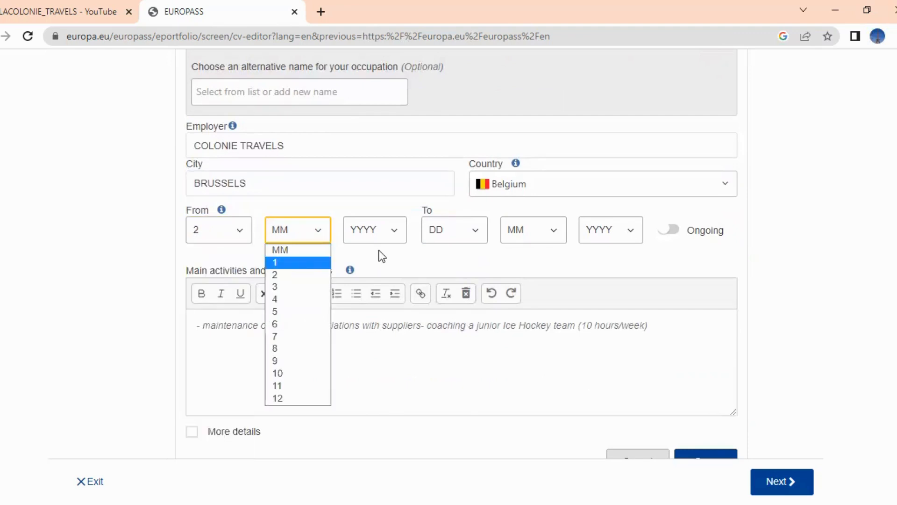
pyautogui.click(299, 266)
pyautogui.click(391, 234)
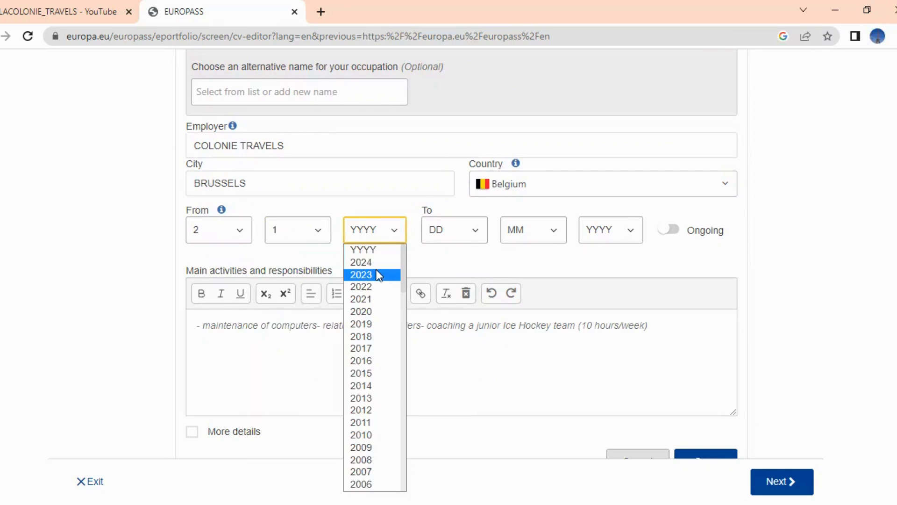
pyautogui.click(369, 312)
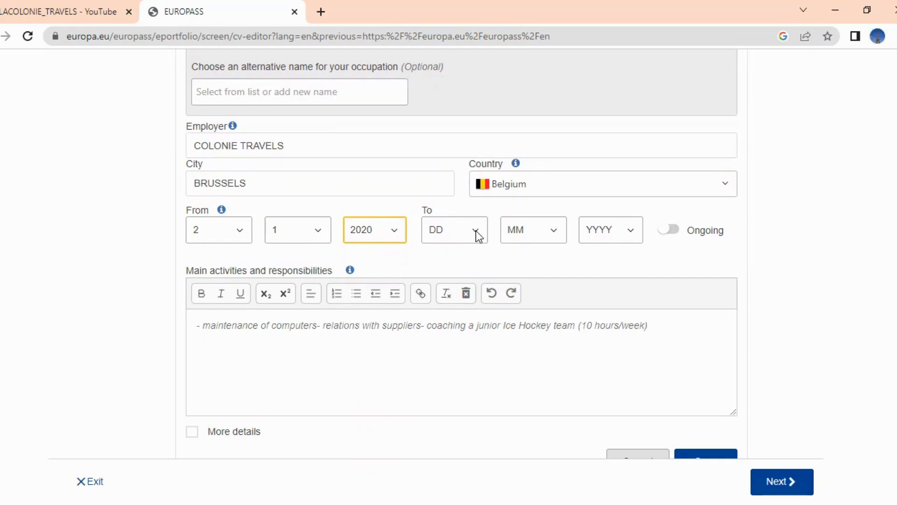
# Set the end date to 6 / 10 / 2021, fixing the mistaken 2019 year
pyautogui.click(476, 231)
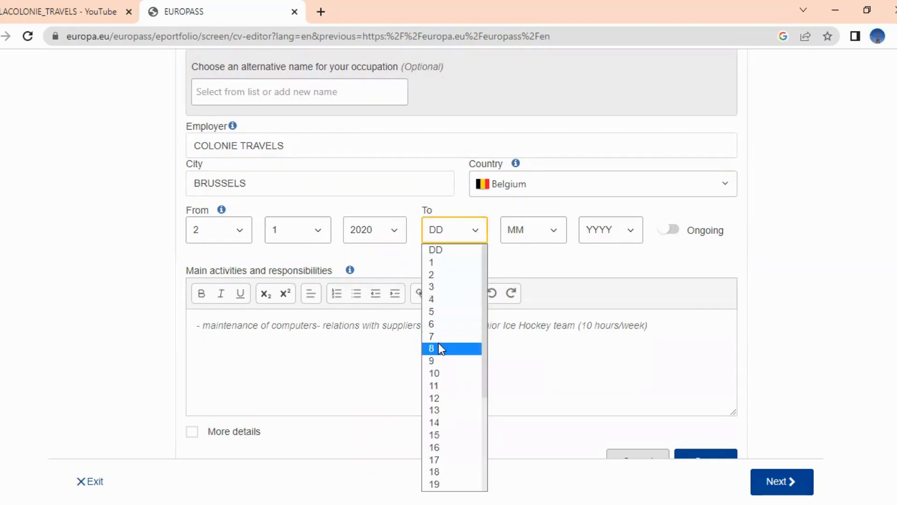
pyautogui.click(440, 327)
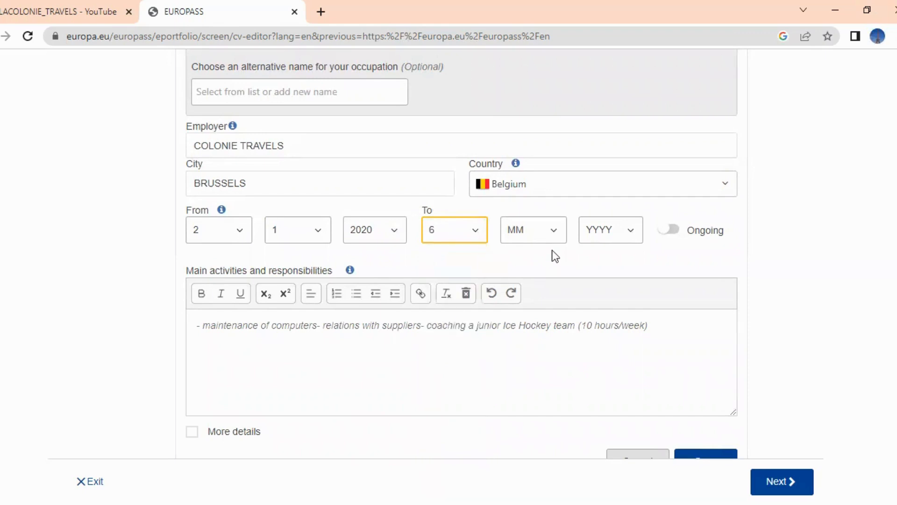
pyautogui.click(554, 241)
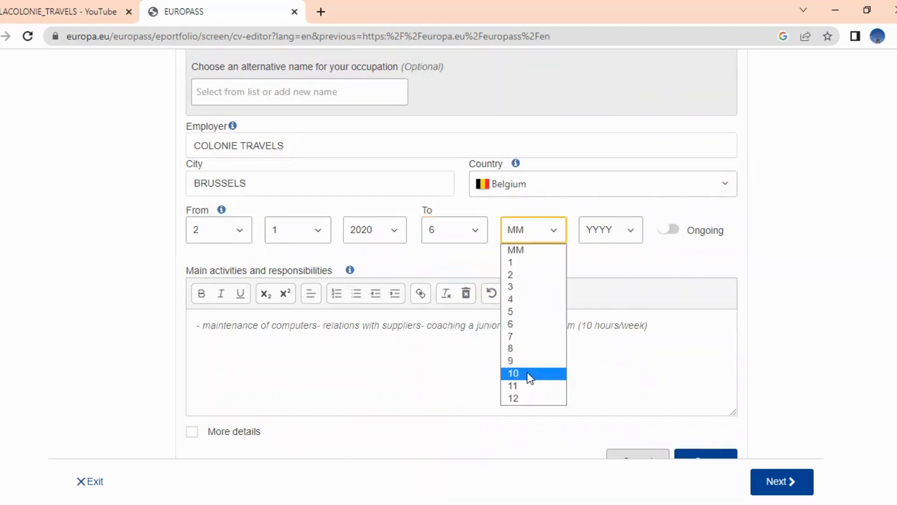
pyautogui.click(527, 372)
pyautogui.click(633, 233)
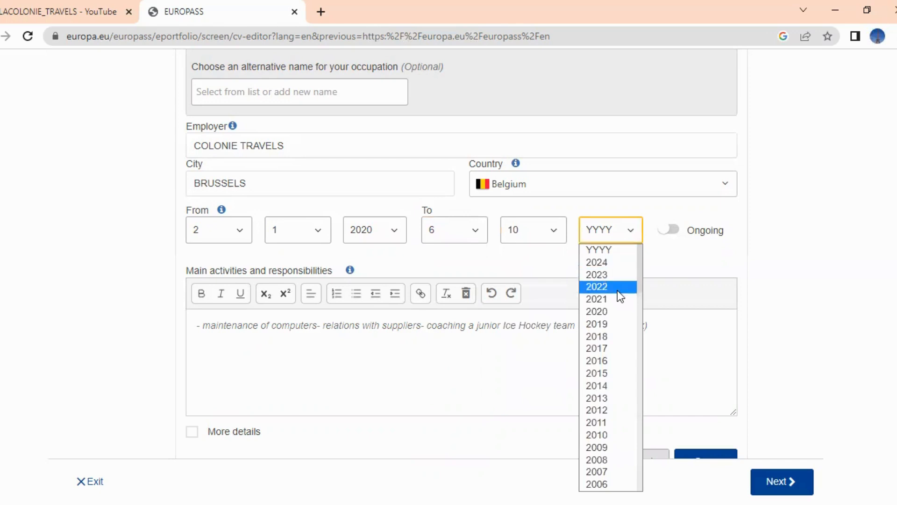
pyautogui.click(613, 324)
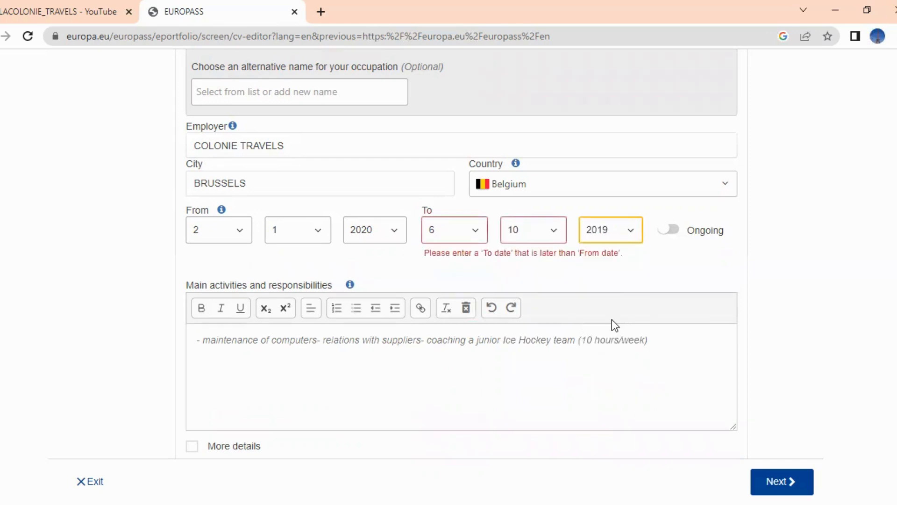
pyautogui.click(629, 235)
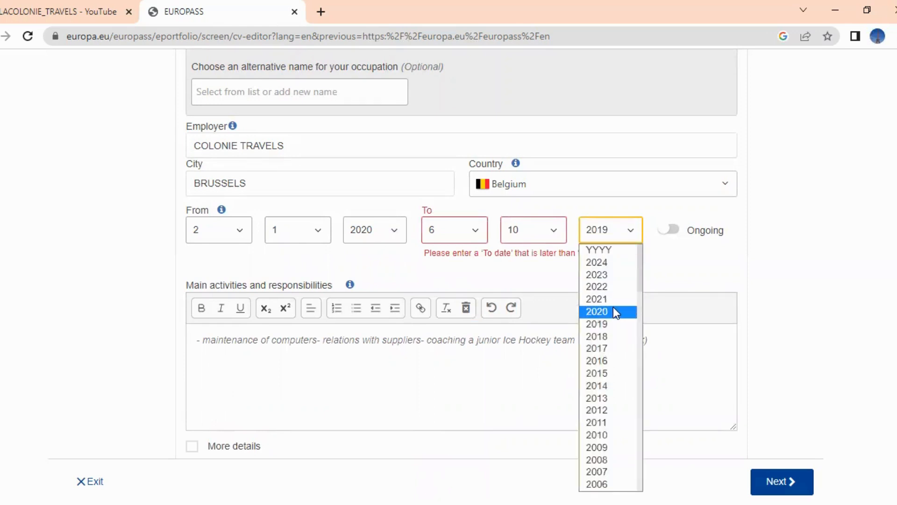
pyautogui.click(613, 302)
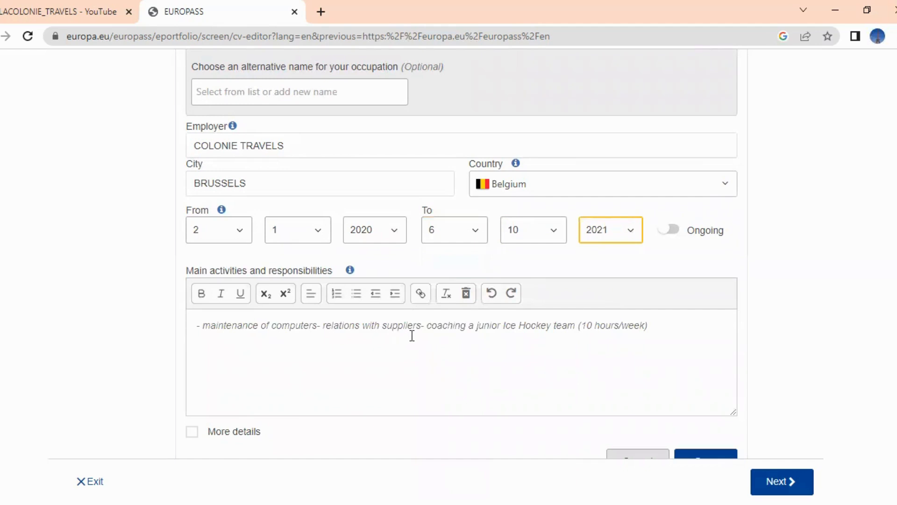
pyautogui.click(660, 332)
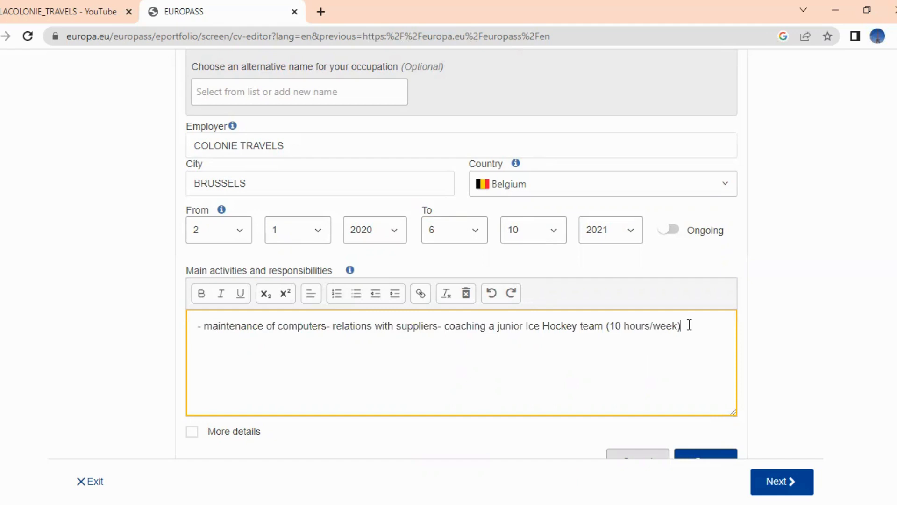
# Replace the activities with 'TOURIST GUIDE TO VISITORS IN THE COUNTRY' and 'HOTEL AND CAMPSITES GUIDE TO VISITORS', then save
pyautogui.press('BackSpace')
pyautogui.press('BackSpace')
pyautogui.press('BackSpace')
pyautogui.press('BackSpace')
pyautogui.press('BackSpace')
pyautogui.press('BackSpace')
pyautogui.press('BackSpace')
pyautogui.press('BackSpace')
pyautogui.press('BackSpace')
pyautogui.press('BackSpace')
pyautogui.press('BackSpace')
pyautogui.press('BackSpace')
pyautogui.press('BackSpace')
pyautogui.press('BackSpace')
pyautogui.press('BackSpace')
pyautogui.press('BackSpace')
pyautogui.press('BackSpace')
pyautogui.press('BackSpace')
pyautogui.press('BackSpace')
pyautogui.press('BackSpace')
pyautogui.press('BackSpace')
pyautogui.press('BackSpace')
pyautogui.press('BackSpace')
pyautogui.press('BackSpace')
pyautogui.press('BackSpace')
pyautogui.press('BackSpace')
pyautogui.press('BackSpace')
pyautogui.press('BackSpace')
pyautogui.press('BackSpace')
pyautogui.press('BackSpace')
pyautogui.press('BackSpace')
pyautogui.press('BackSpace')
pyautogui.press('BackSpace')
pyautogui.press('BackSpace')
pyautogui.press('BackSpace')
pyautogui.press('BackSpace')
pyautogui.press('BackSpace')
pyautogui.press('BackSpace')
pyautogui.press('BackSpace')
pyautogui.press('BackSpace')
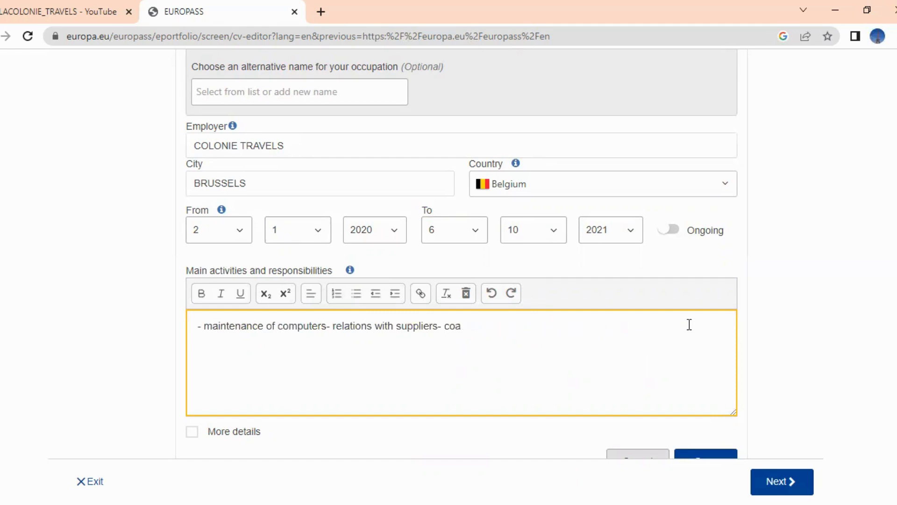
pyautogui.press('BackSpace')
pyautogui.press('BackSpace')
pyautogui.press('BackSpace')
pyautogui.press('BackSpace')
pyautogui.press('BackSpace')
pyautogui.press('BackSpace')
pyautogui.press('BackSpace')
pyautogui.press('BackSpace')
pyautogui.press('BackSpace')
pyautogui.press('BackSpace')
pyautogui.press('BackSpace')
pyautogui.press('BackSpace')
pyautogui.press('BackSpace')
pyautogui.press('BackSpace')
pyautogui.press('BackSpace')
pyautogui.press('BackSpace')
pyautogui.press('BackSpace')
pyautogui.press('BackSpace')
pyautogui.press('BackSpace')
pyautogui.press('BackSpace')
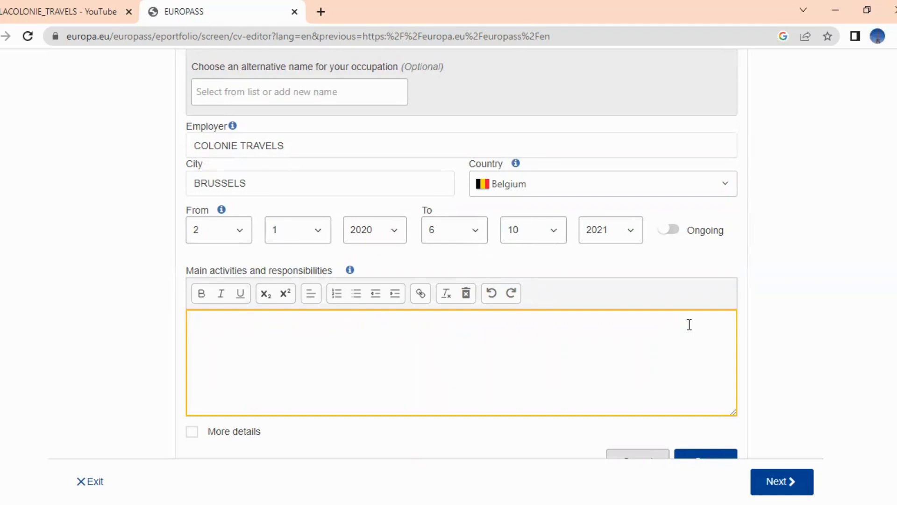
pyautogui.write('- TOUR')
pyautogui.write('IST ')
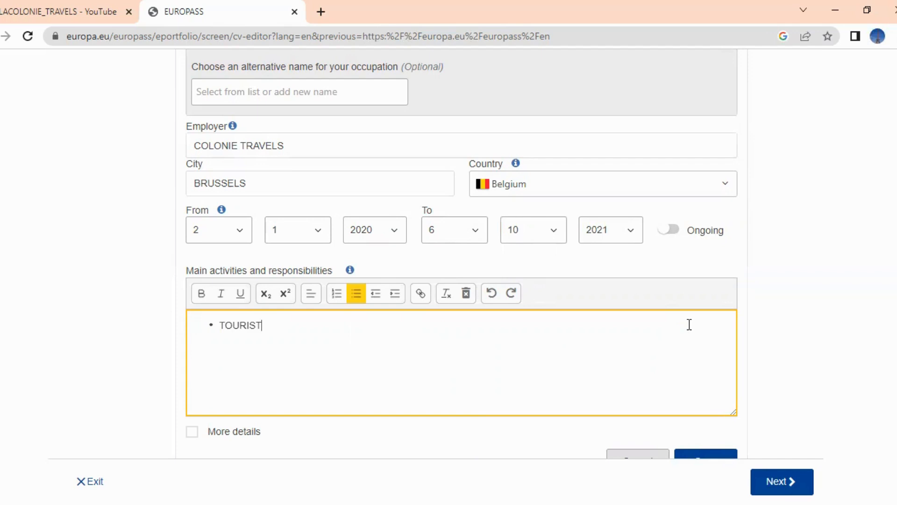
pyautogui.write('GUIDE TO VISITORS I')
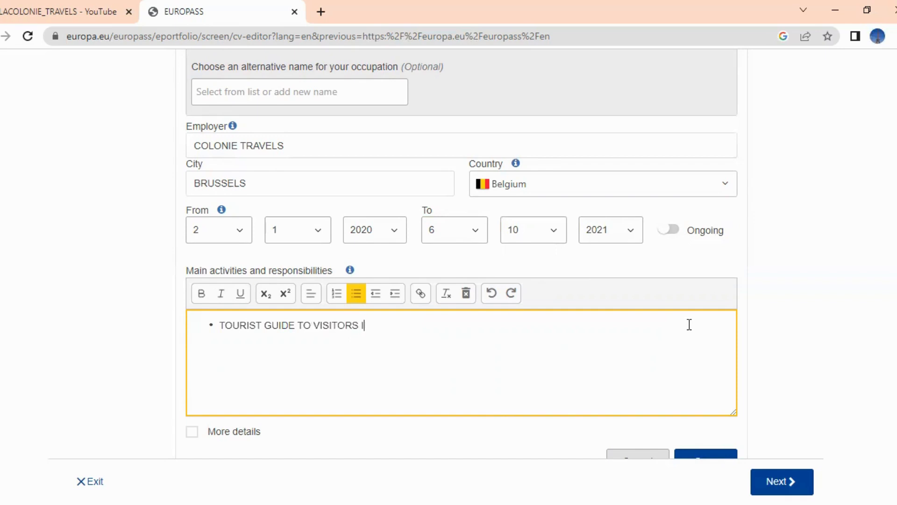
pyautogui.write('N THE COUNTRY')
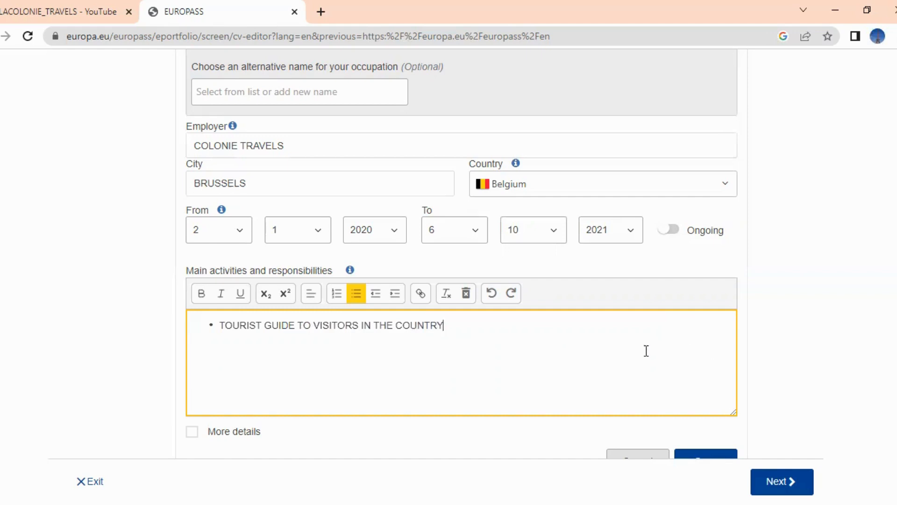
pyautogui.press('Return')
pyautogui.write('HOTEL AND CAMPSIT')
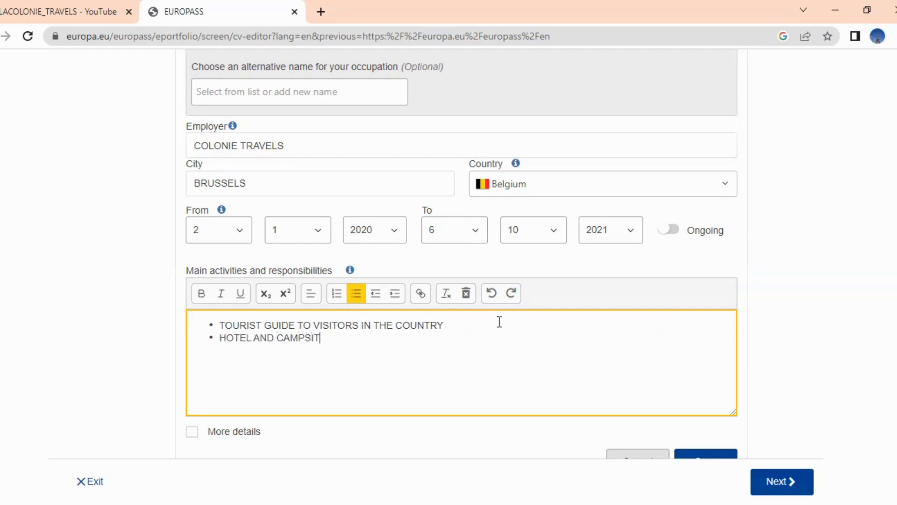
pyautogui.write('ES GUIDE TO VISITORS')
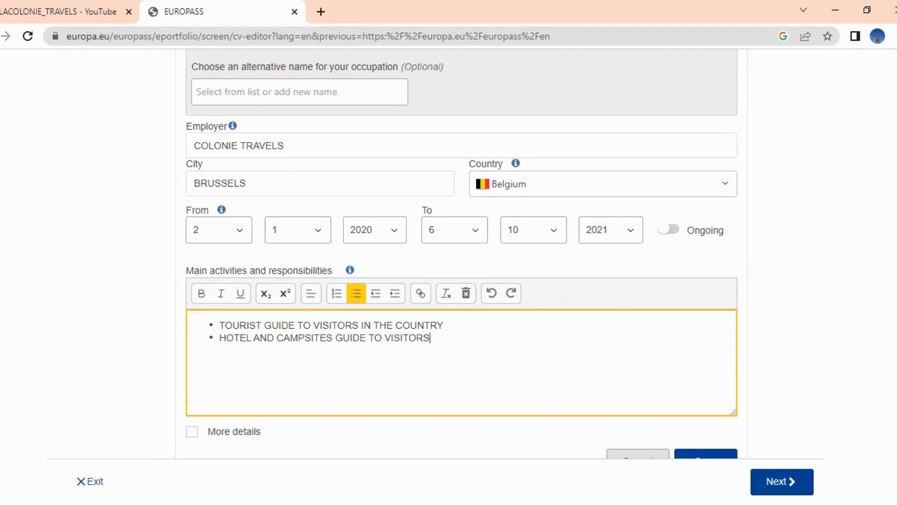
pyautogui.scroll(-1, 821, 381)
pyautogui.click(705, 418)
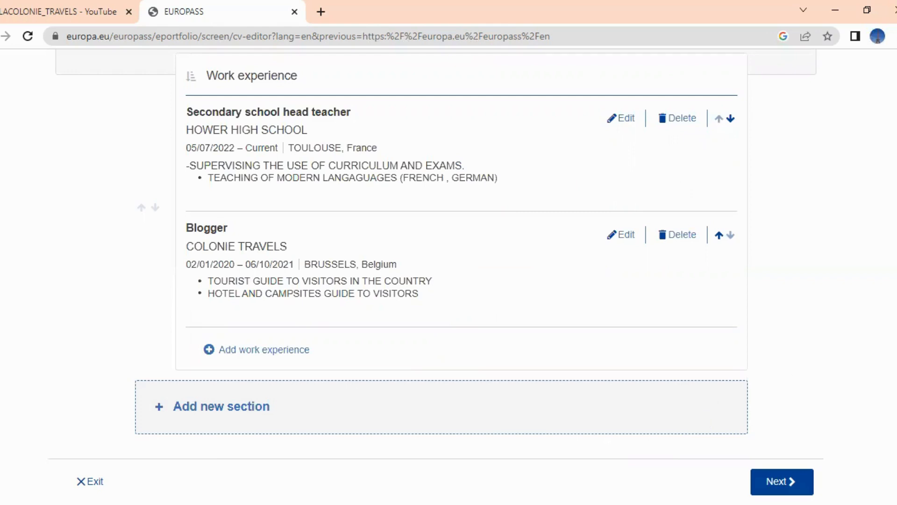
# Add a new section of type Education and training to the CV
pyautogui.click(522, 409)
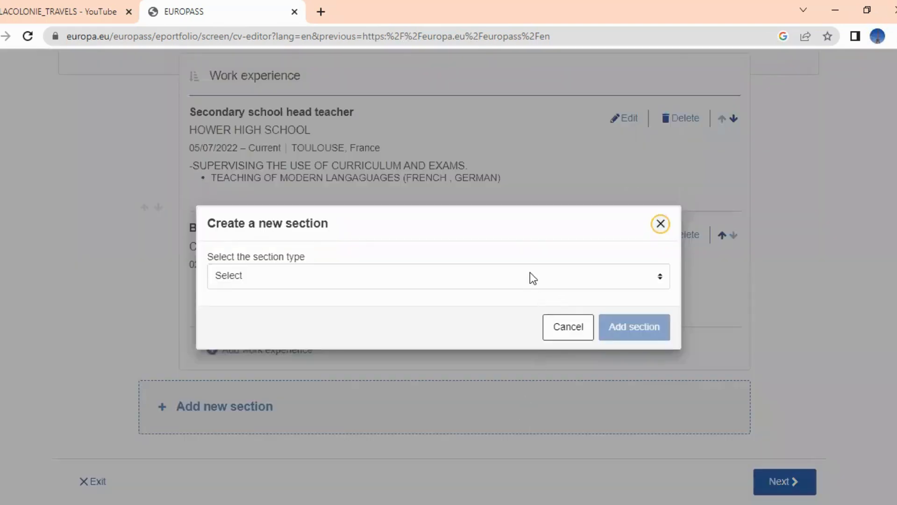
pyautogui.click(530, 276)
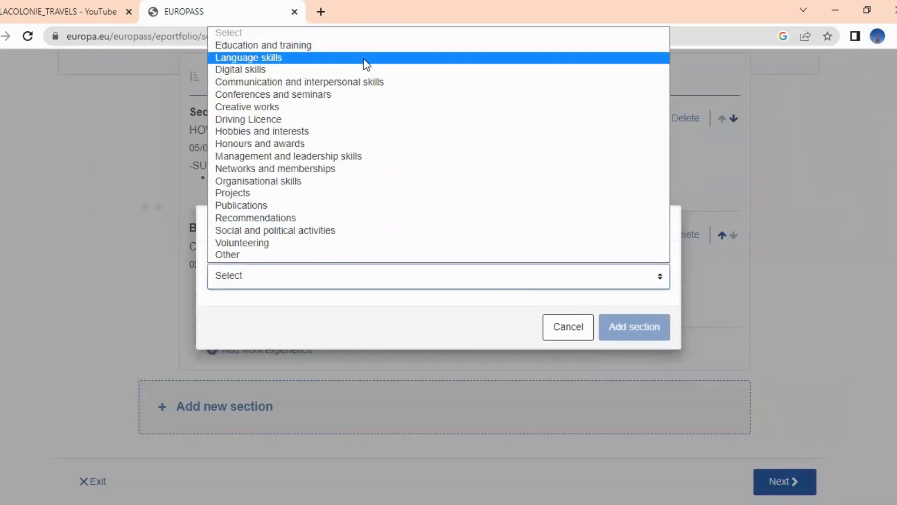
pyautogui.press('Up')
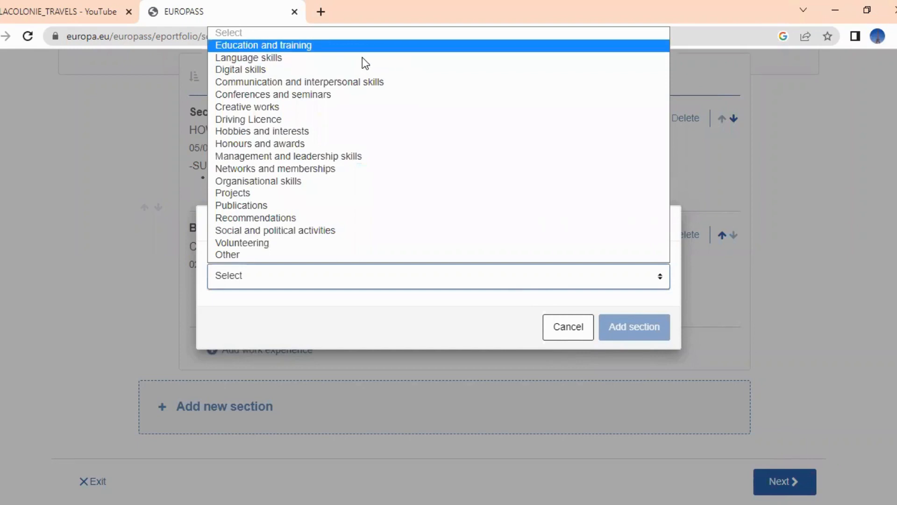
pyautogui.press('Return')
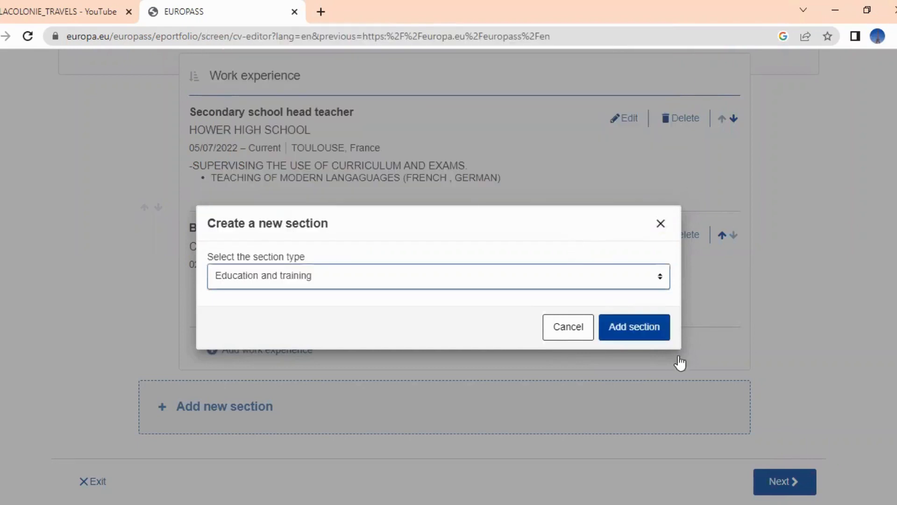
pyautogui.click(639, 328)
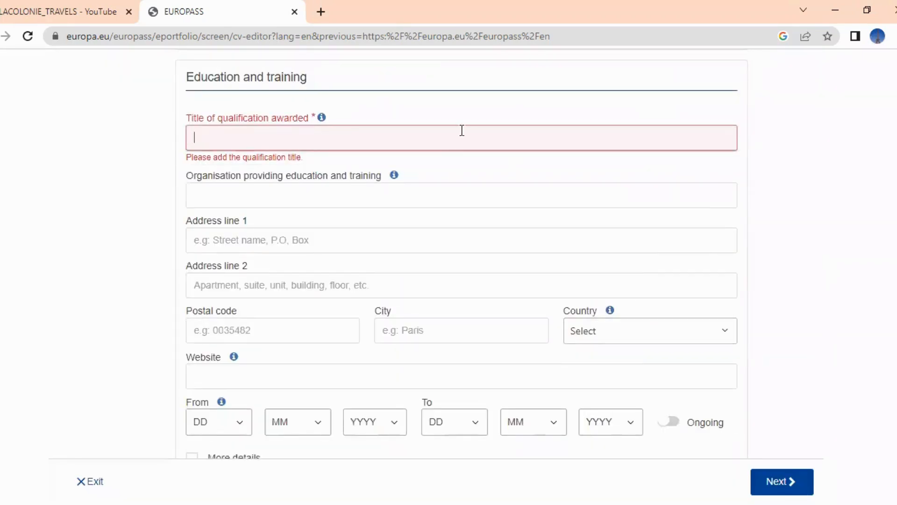
# Enter qualification BSC from CAMBRIDGE UNIVERSITY in CANTEBURY, United Kingdom
pyautogui.write('BSC')
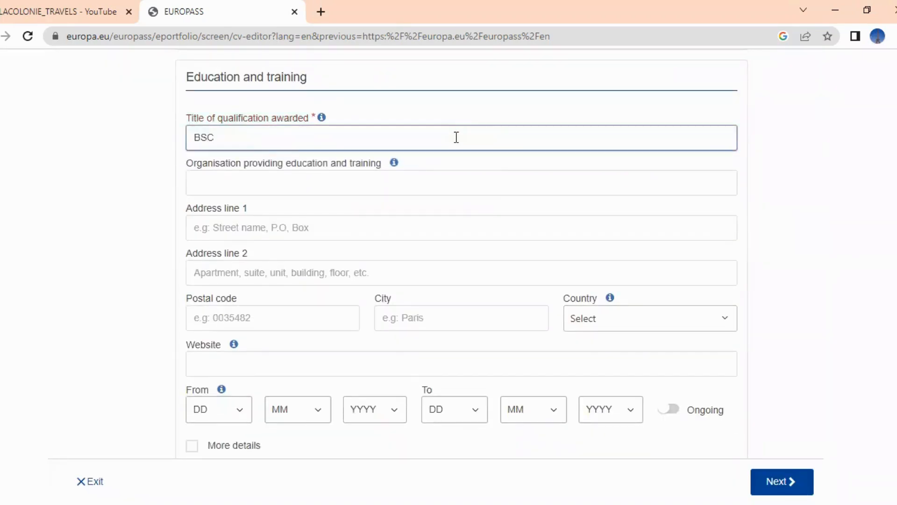
pyautogui.click(796, 183)
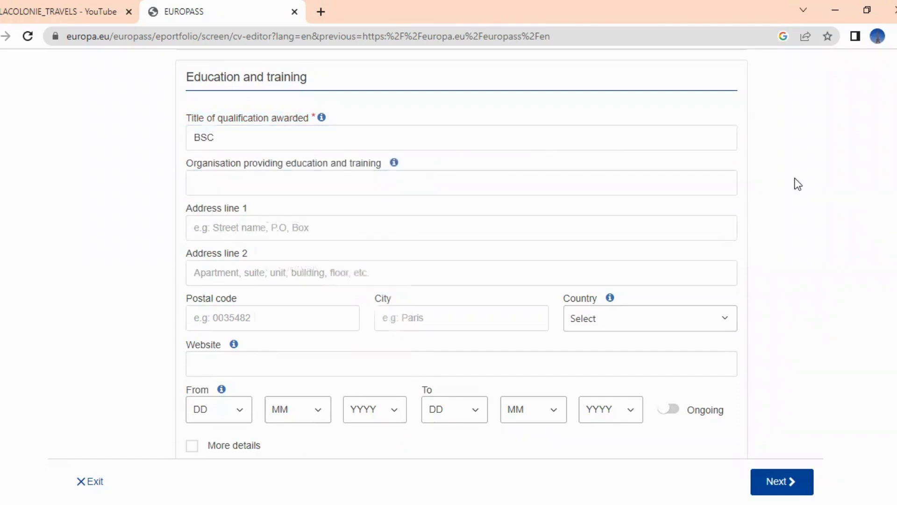
pyautogui.click(631, 177)
pyautogui.write('CAMBR')
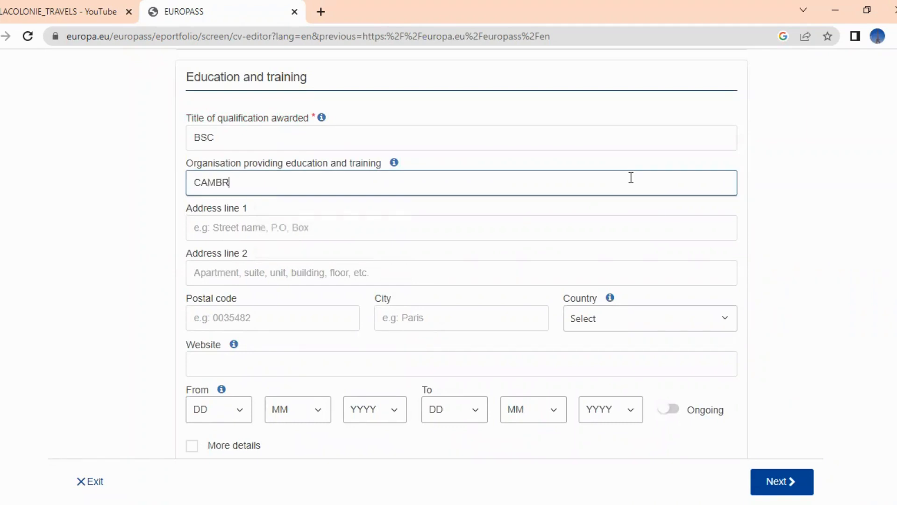
pyautogui.write('IDGE UNIVERSITY')
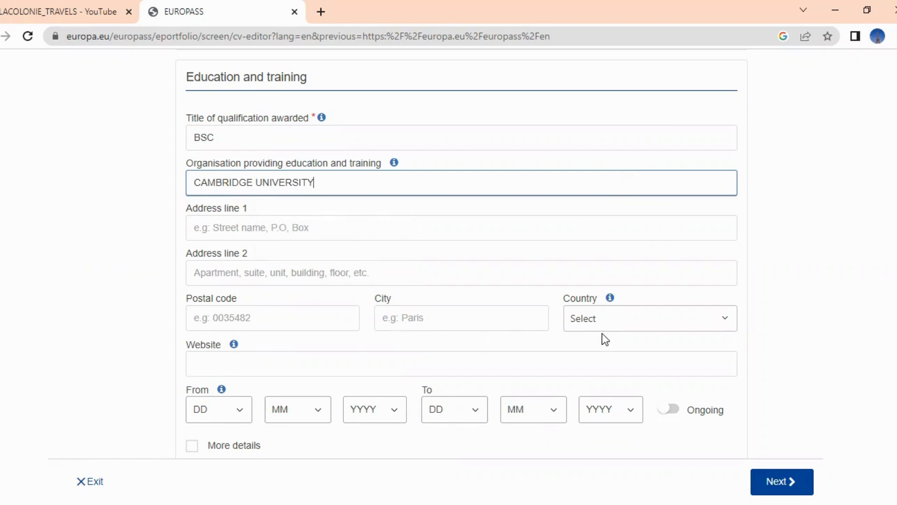
pyautogui.click(715, 319)
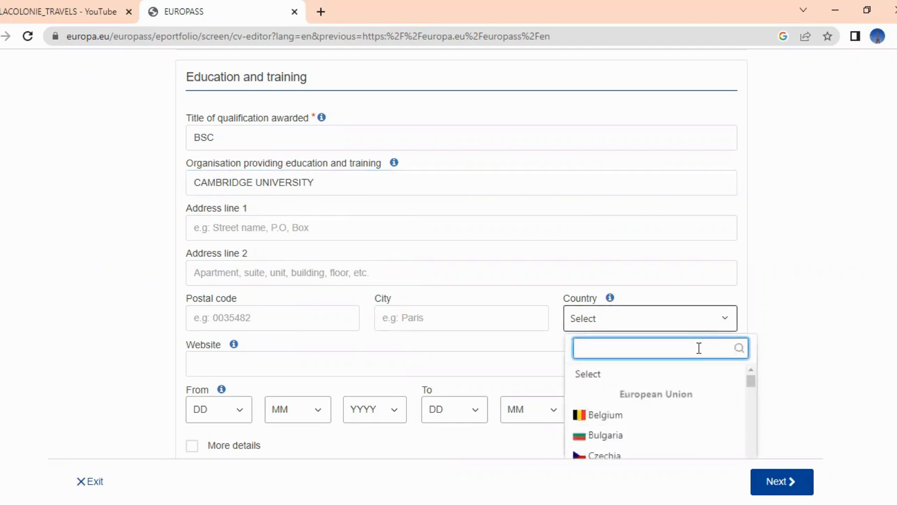
pyautogui.write('UNI')
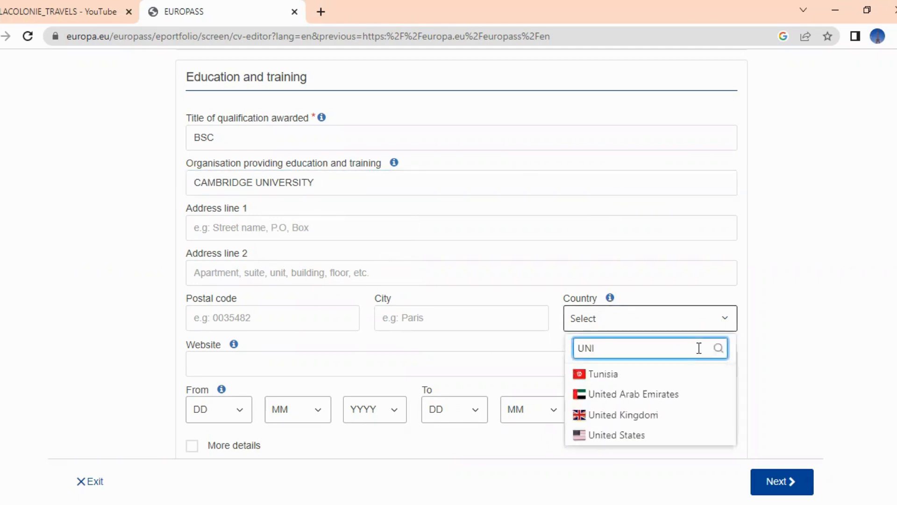
pyautogui.click(673, 420)
pyautogui.click(509, 315)
pyautogui.write('CANT')
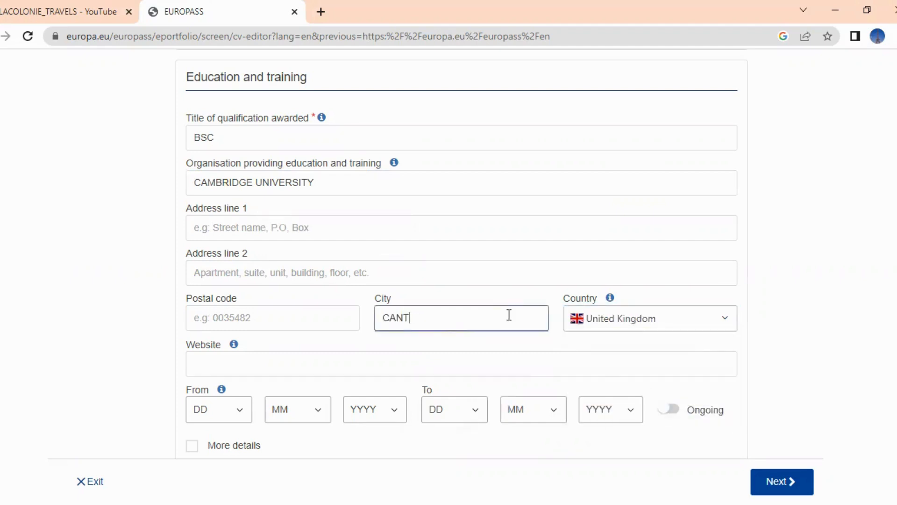
pyautogui.write('EBURY')
# Set the BSC start date to 07/02/2016
pyautogui.scroll(-2, 865, 388)
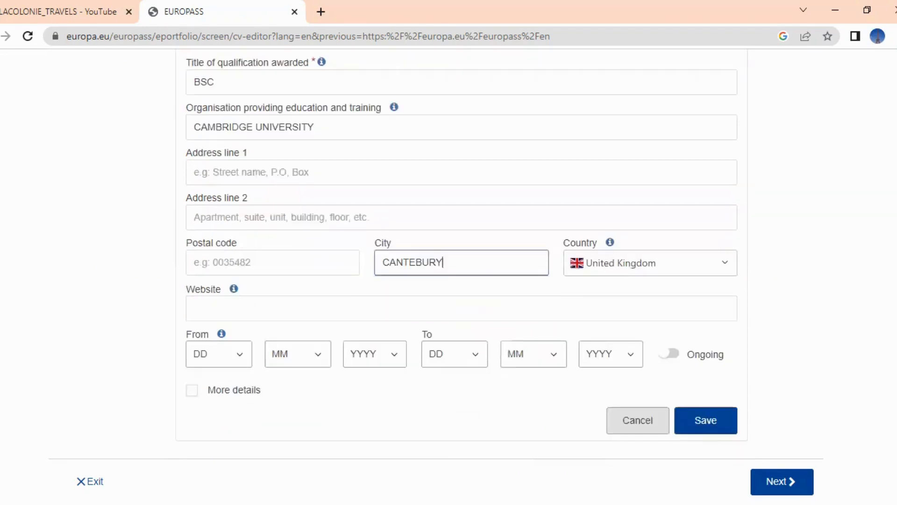
pyautogui.click(239, 346)
pyautogui.click(213, 181)
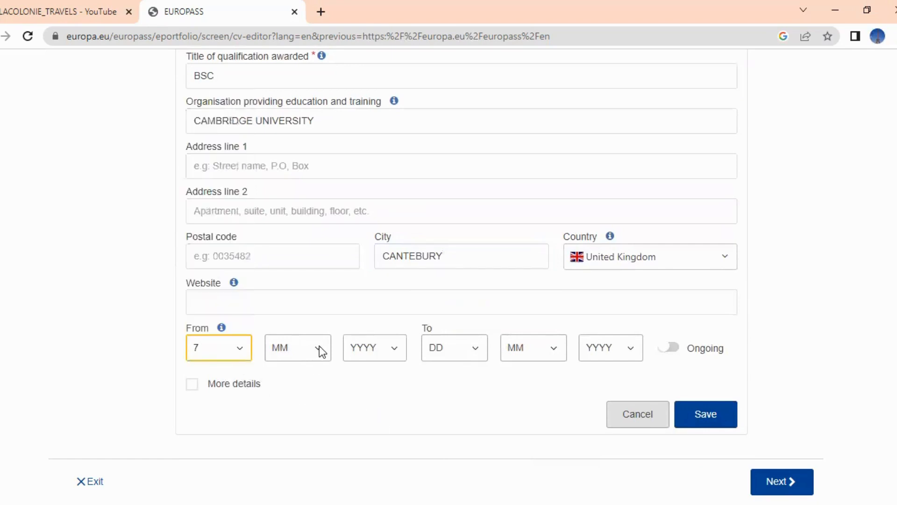
pyautogui.click(318, 345)
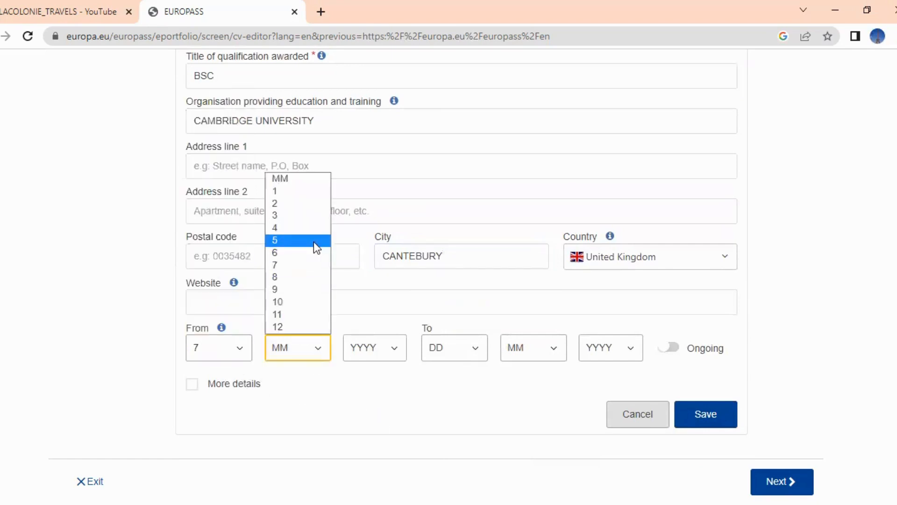
pyautogui.click(312, 203)
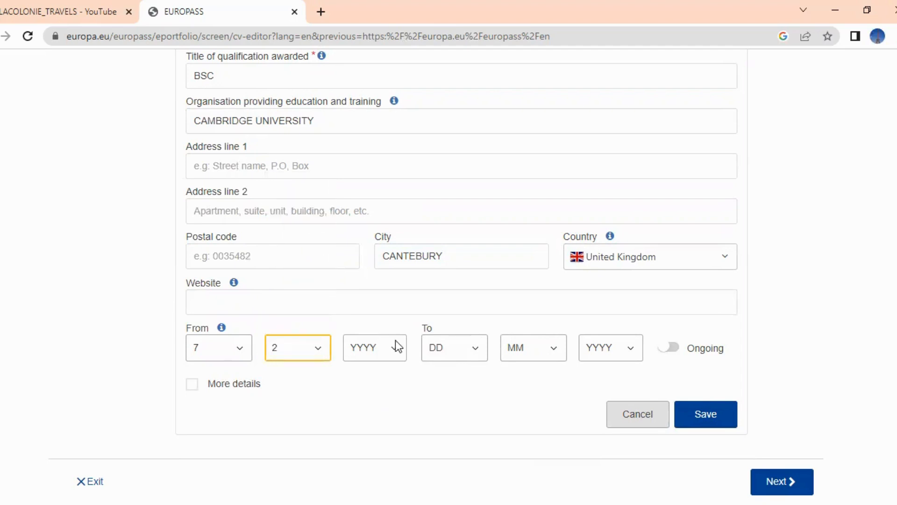
pyautogui.click(395, 341)
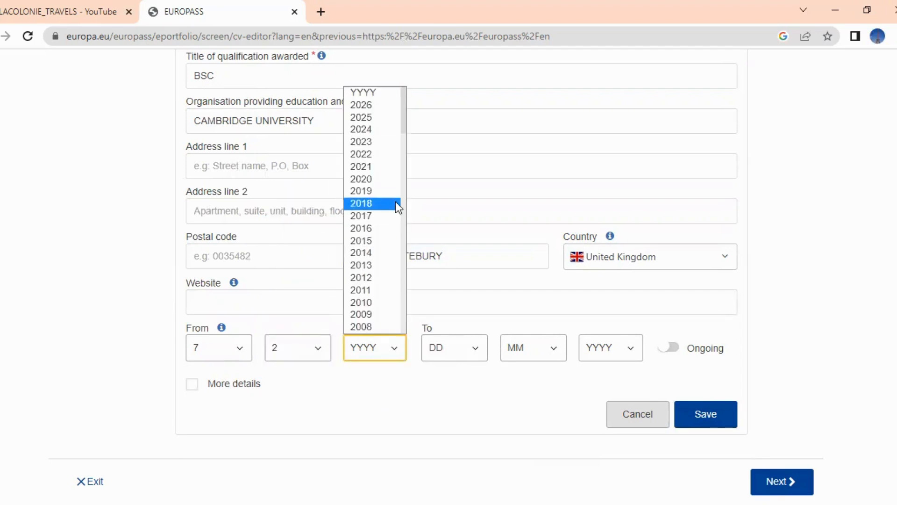
pyautogui.click(386, 228)
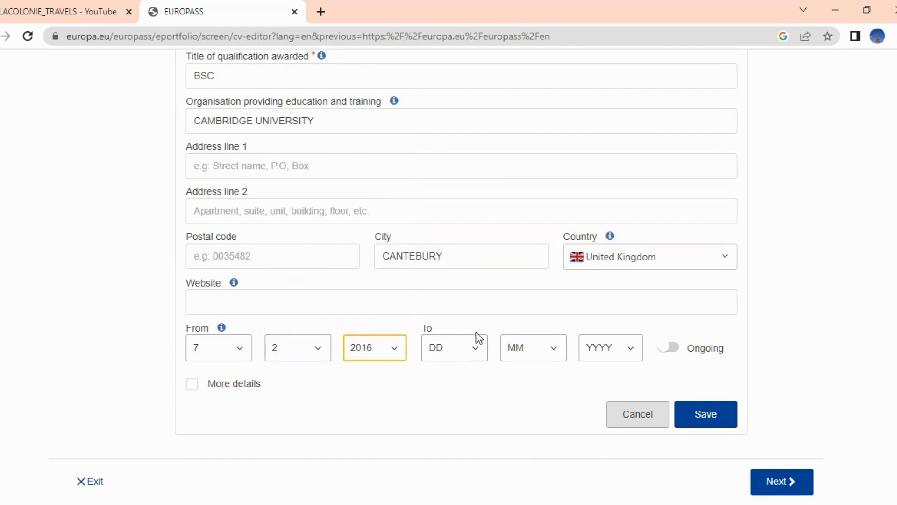
# Set the end date to 10/12/2020 and save the BSC entry
pyautogui.click(477, 342)
pyautogui.click(466, 217)
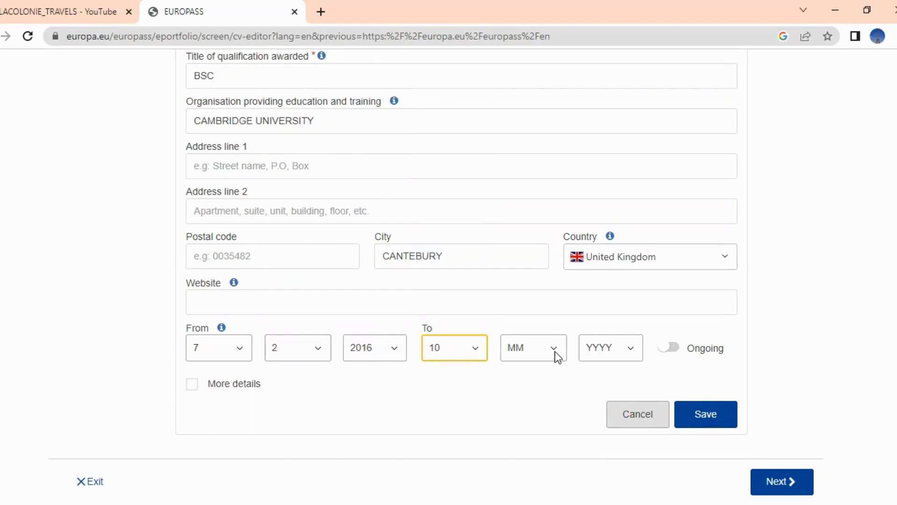
pyautogui.click(554, 351)
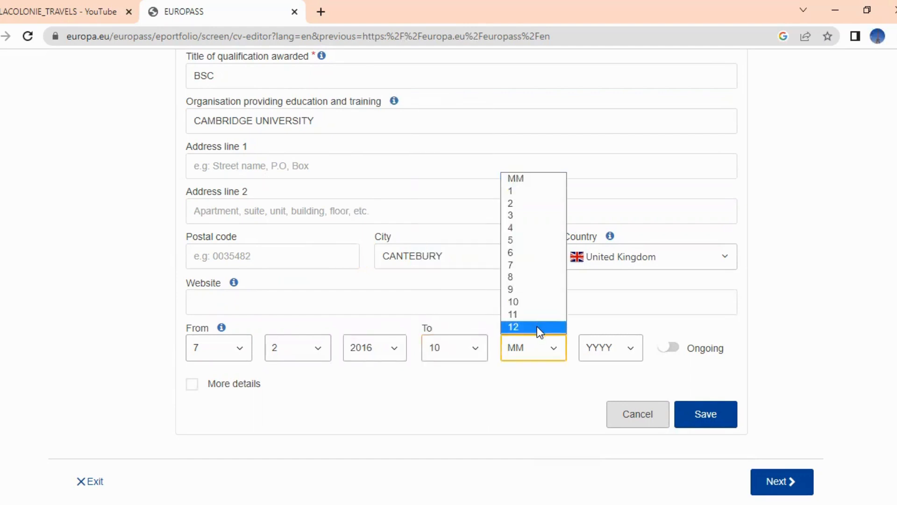
pyautogui.click(537, 326)
pyautogui.click(631, 350)
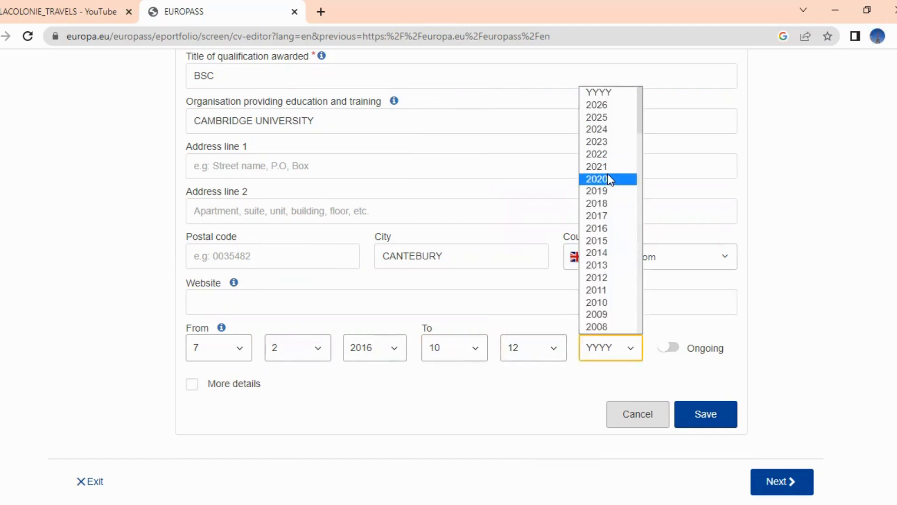
pyautogui.click(607, 175)
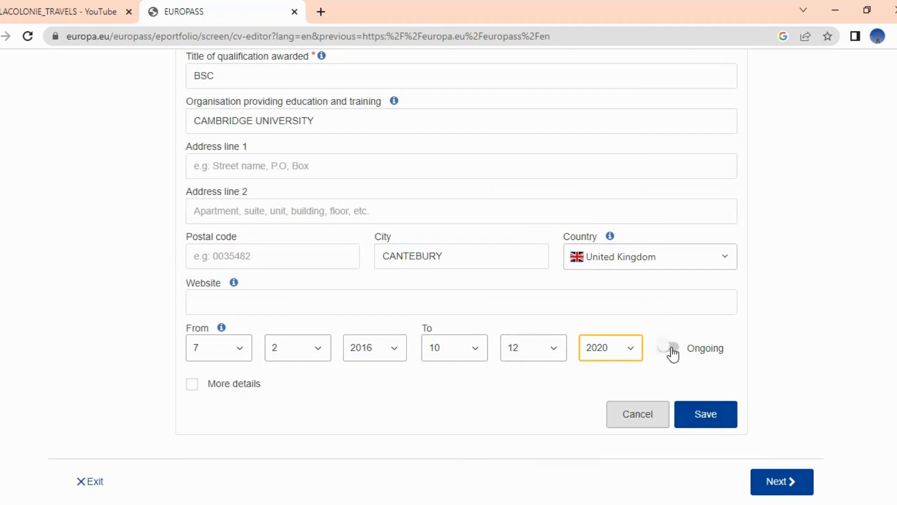
pyautogui.click(707, 420)
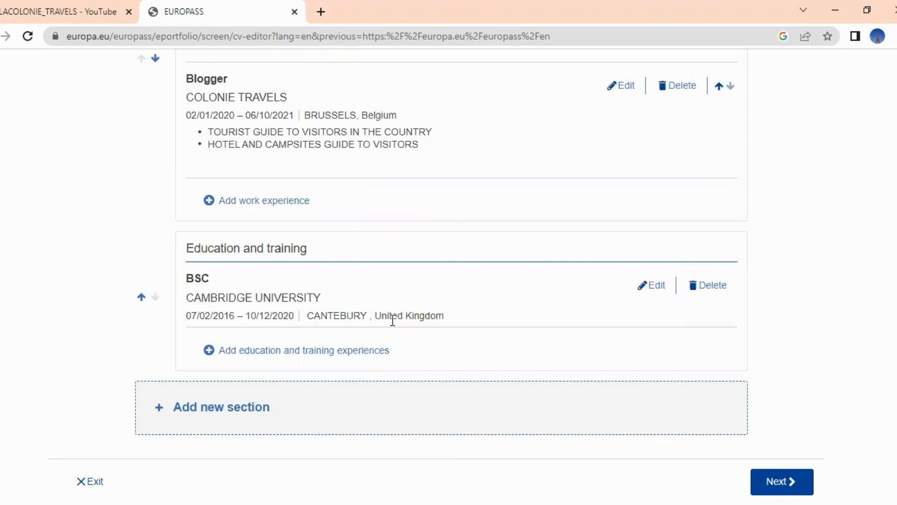
pyautogui.click(301, 355)
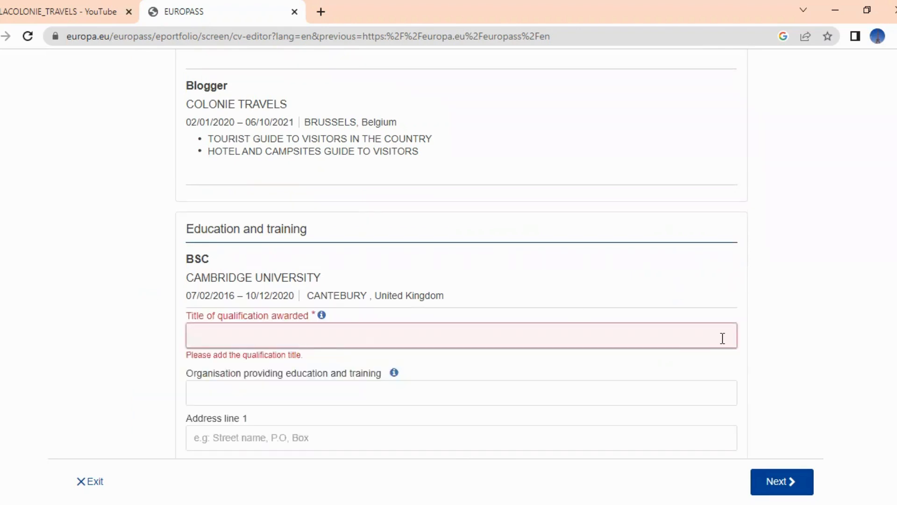
# Enter the qualification DIPLOMA IN COMPUTING with Portugal as the country
pyautogui.write('DIPLOMA IN COMPUTING')
pyautogui.scroll(-3, 680, 212)
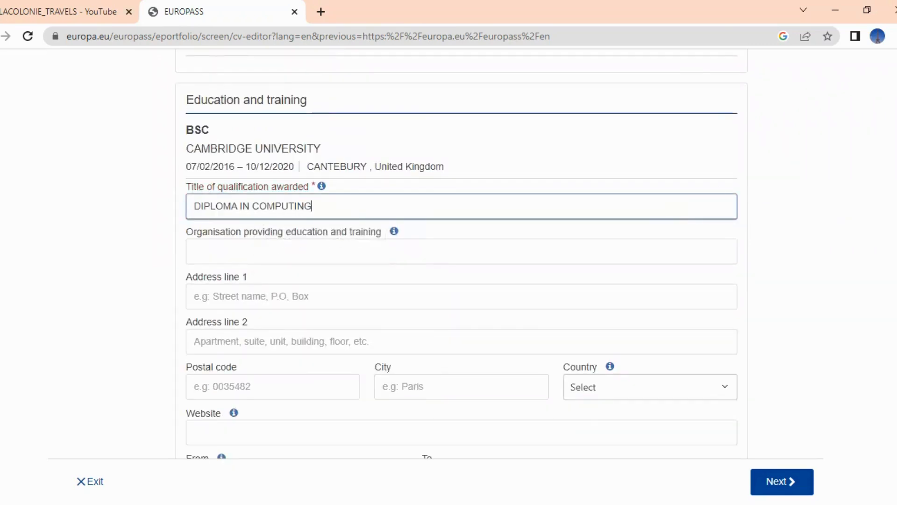
pyautogui.click(849, 269)
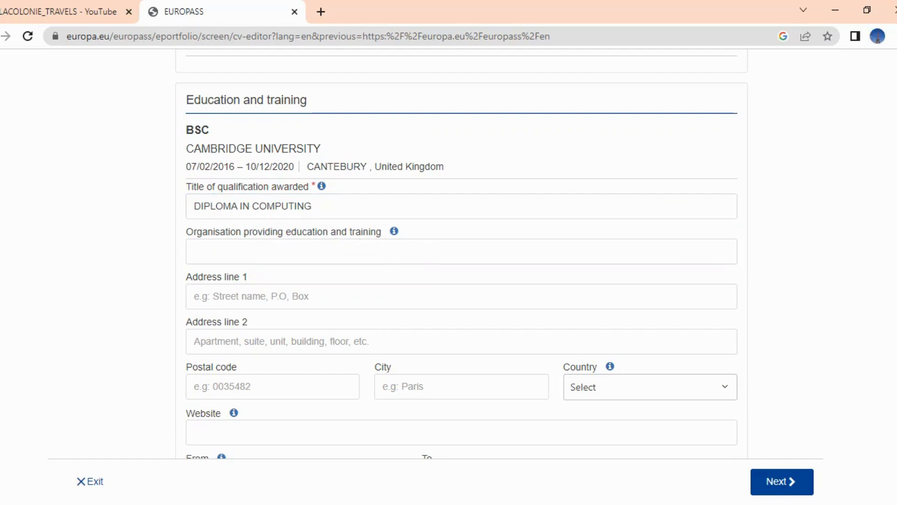
pyautogui.scroll(-2, 462, 256)
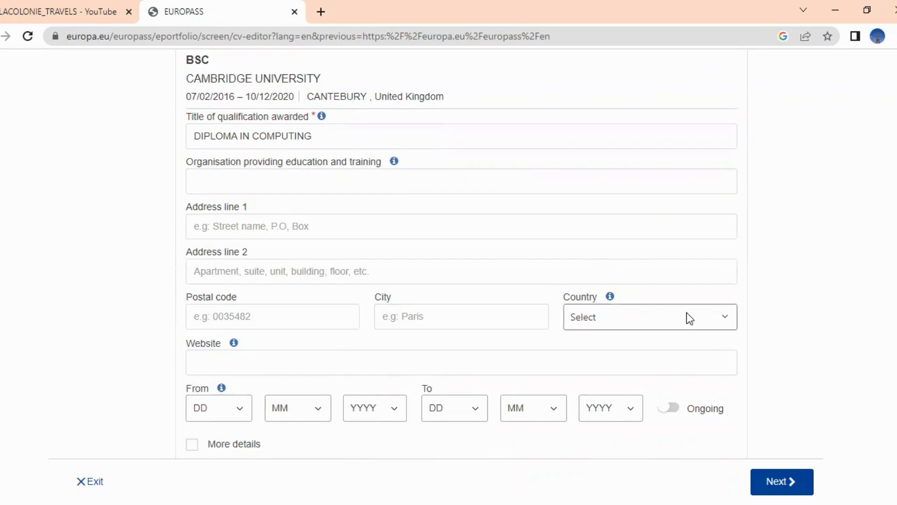
pyautogui.click(717, 324)
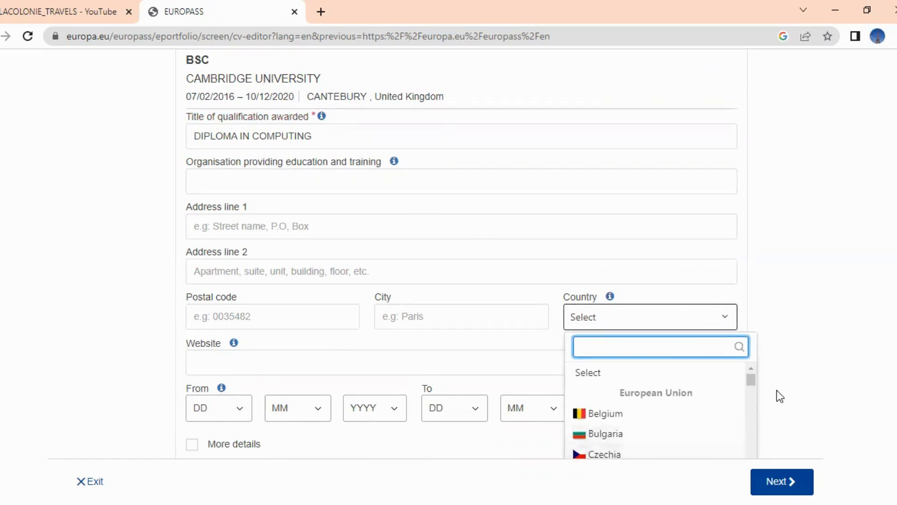
pyautogui.moveTo(752, 382); pyautogui.dragTo(751, 391)
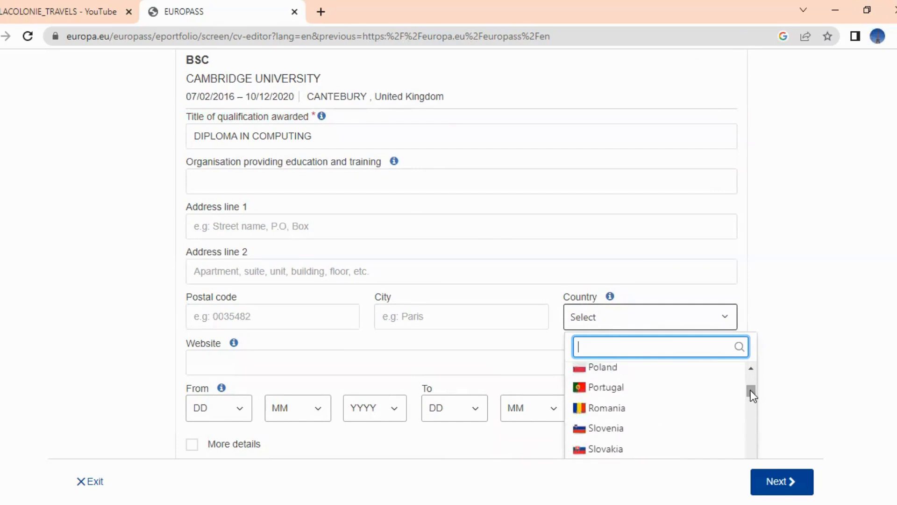
pyautogui.click(653, 388)
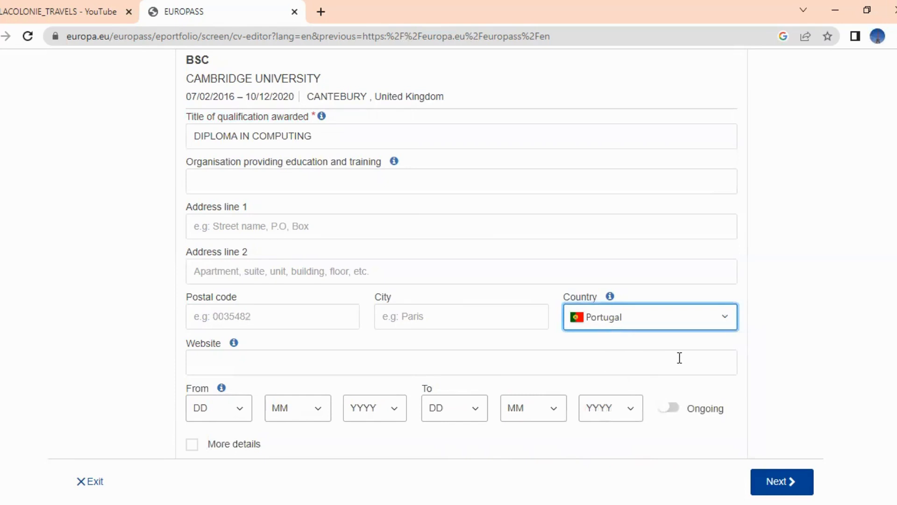
pyautogui.scroll(-1, 438, 392)
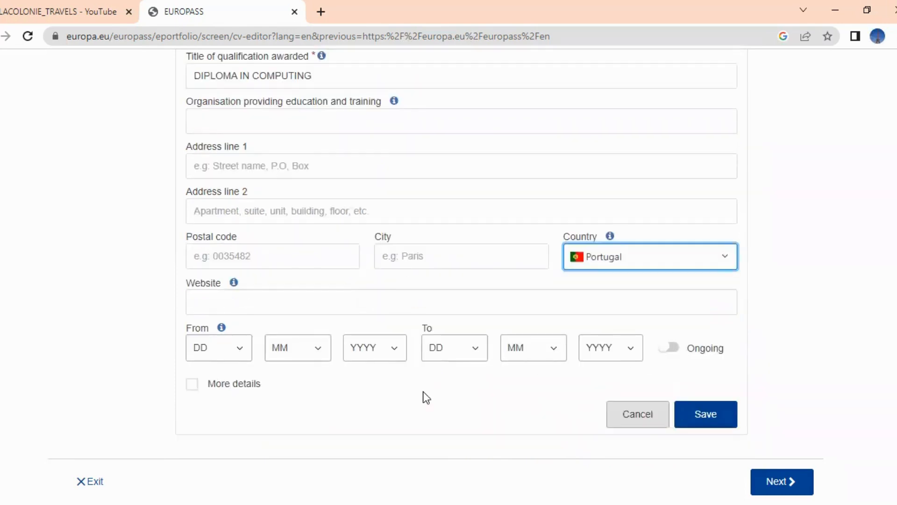
# Set the diploma's start date to 13/05/2013
pyautogui.click(237, 349)
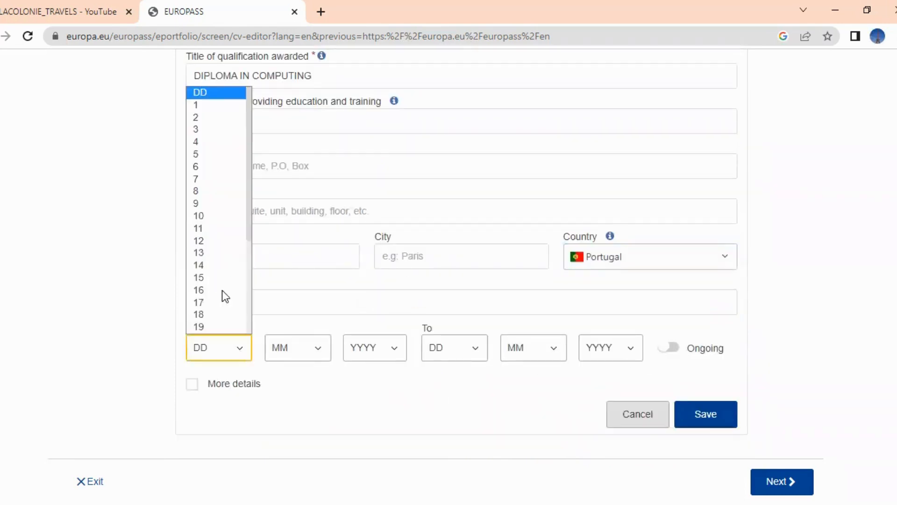
pyautogui.click(215, 264)
pyautogui.click(316, 346)
pyautogui.click(303, 240)
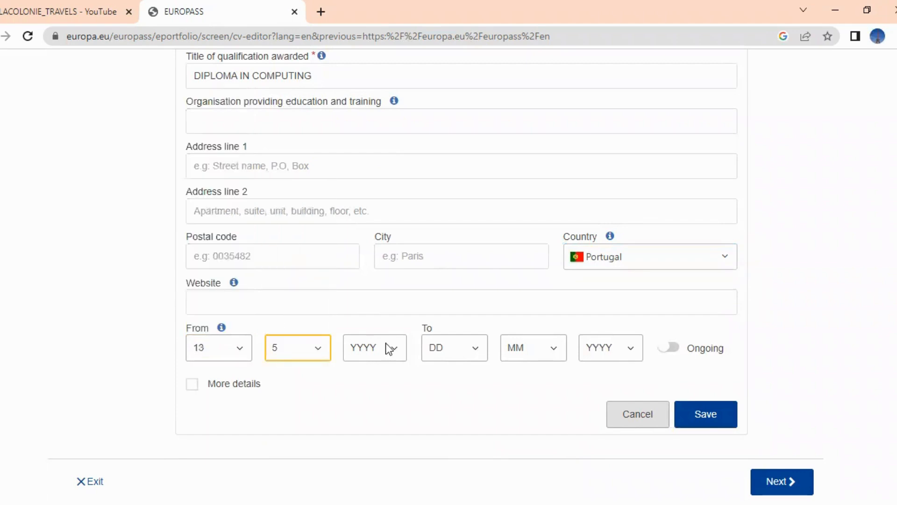
pyautogui.click(386, 346)
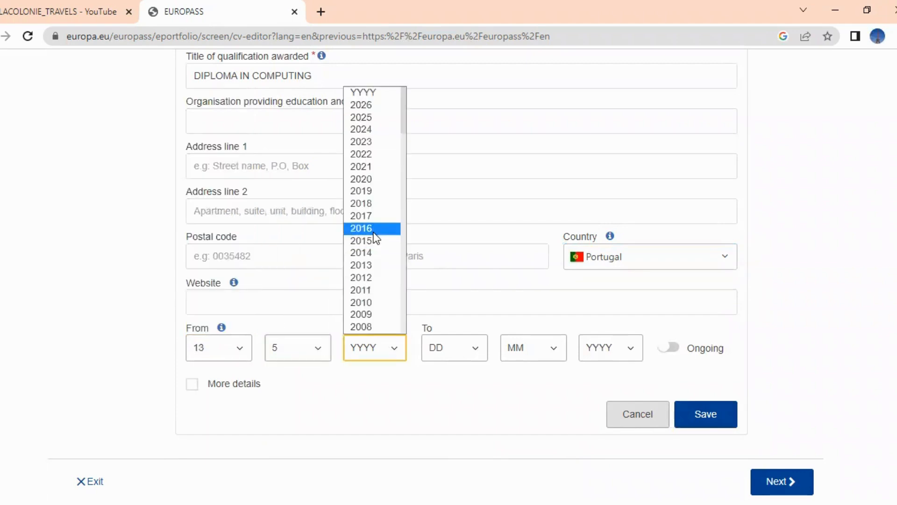
pyautogui.click(370, 266)
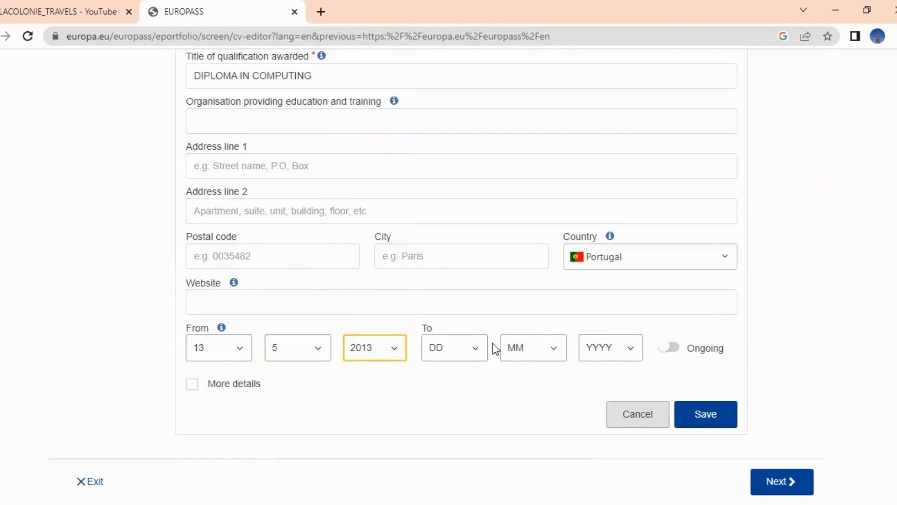
# Set the end date to 08/09/2014, correcting the month from 4, and save the entry
pyautogui.click(472, 347)
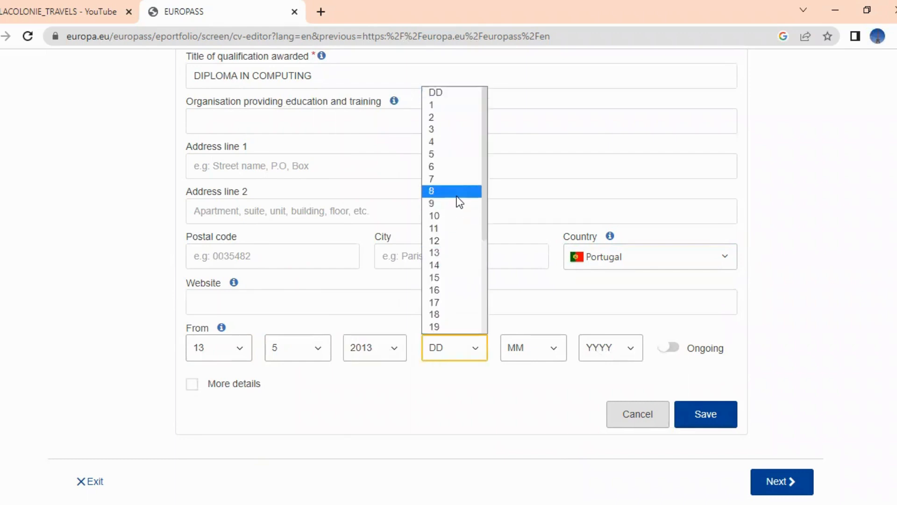
pyautogui.click(456, 195)
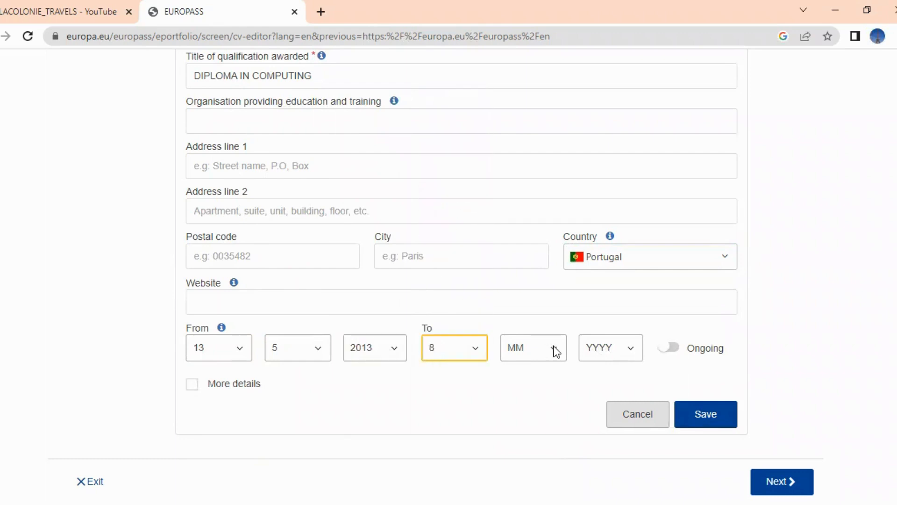
pyautogui.click(554, 349)
pyautogui.click(533, 228)
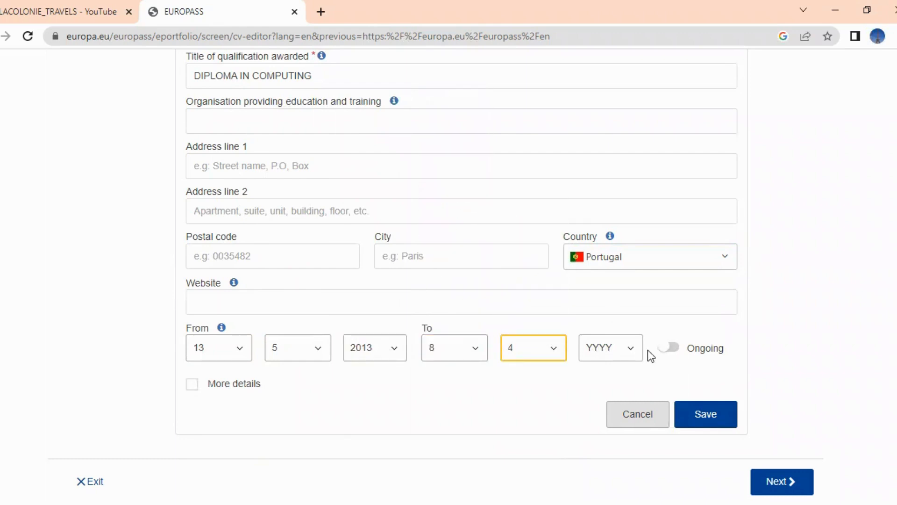
pyautogui.click(634, 353)
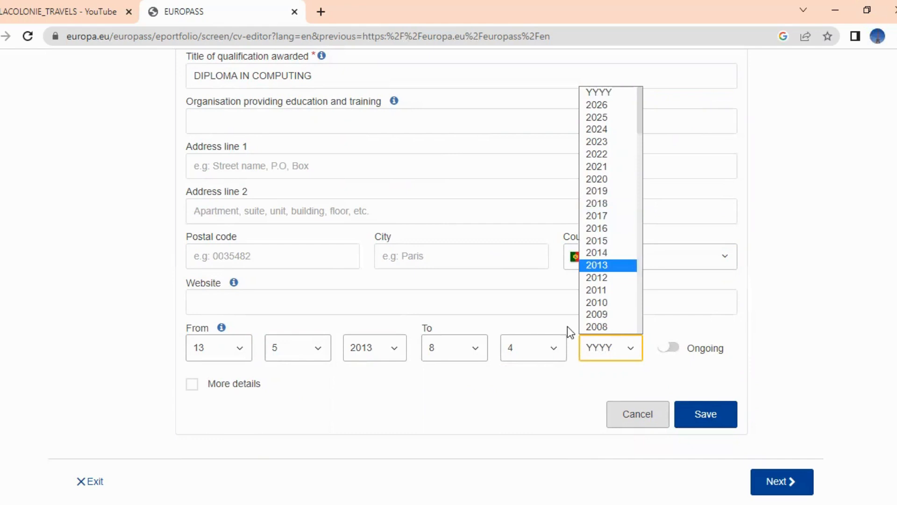
pyautogui.click(553, 346)
pyautogui.click(537, 289)
pyautogui.click(629, 351)
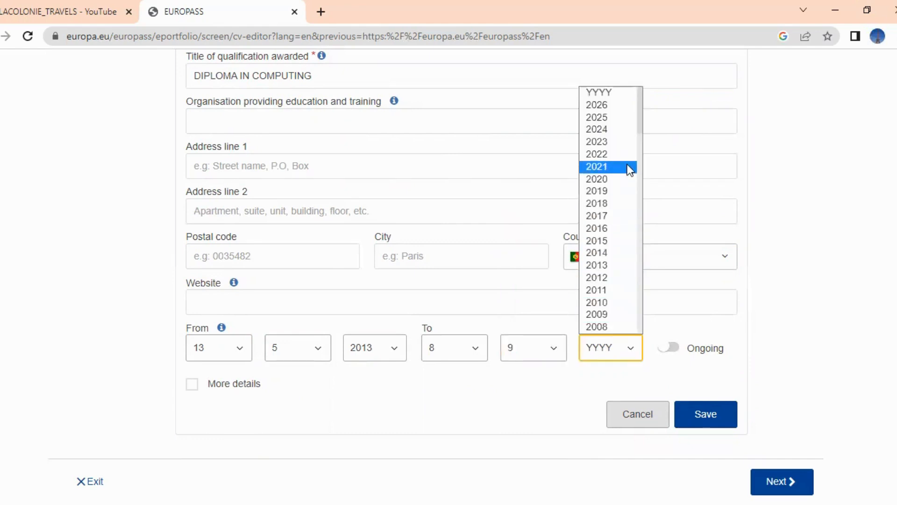
pyautogui.click(620, 256)
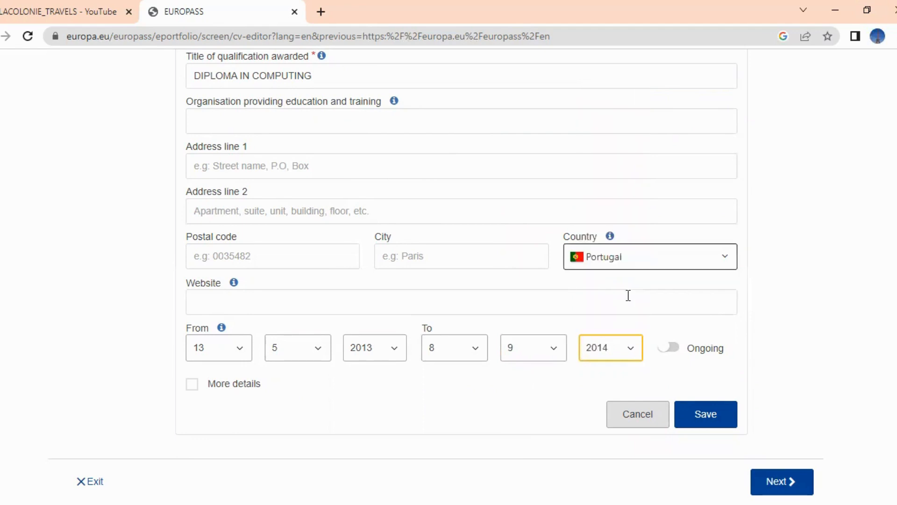
pyautogui.click(694, 419)
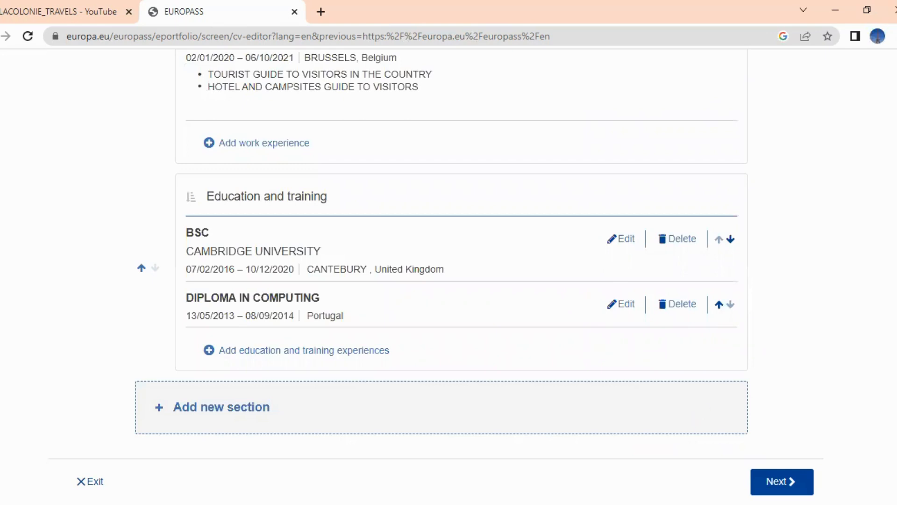
pyautogui.click(239, 410)
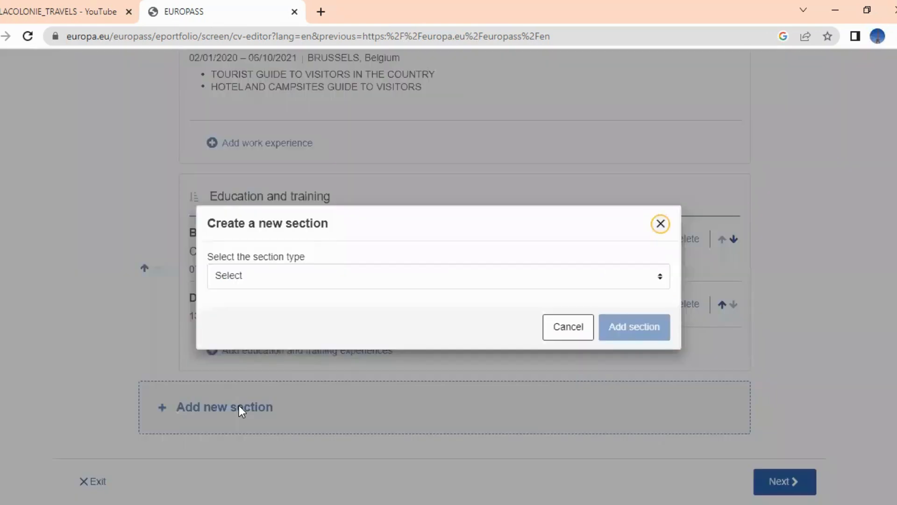
# Add a Digital skills section to the CV
pyautogui.click(445, 276)
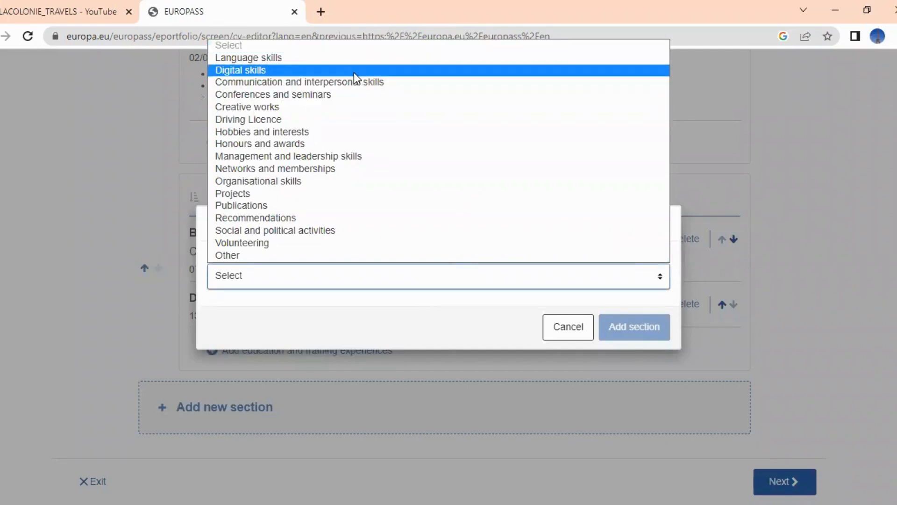
pyautogui.click(355, 70)
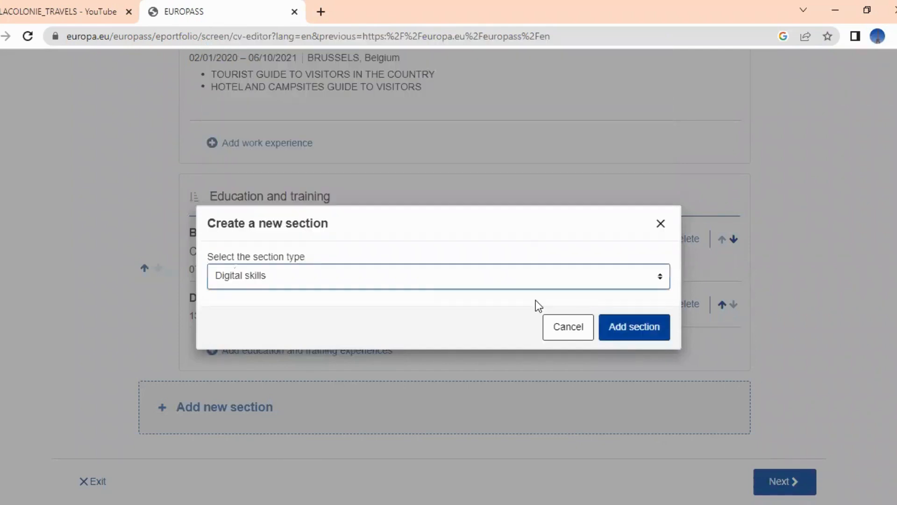
pyautogui.click(626, 332)
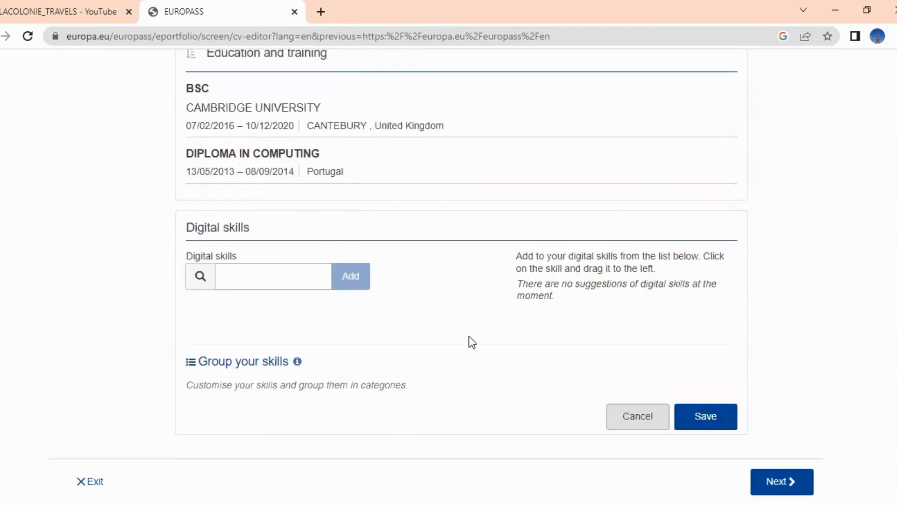
pyautogui.click(292, 281)
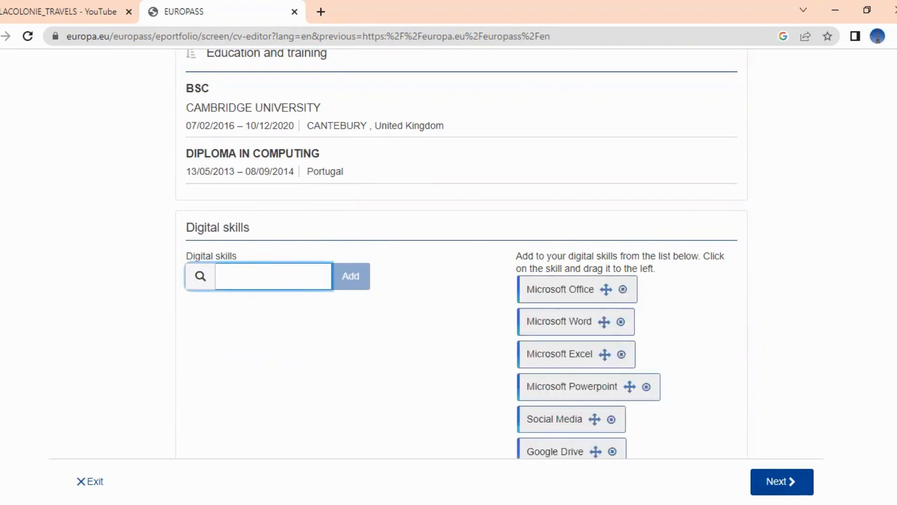
pyautogui.scroll(-2, 647, 178)
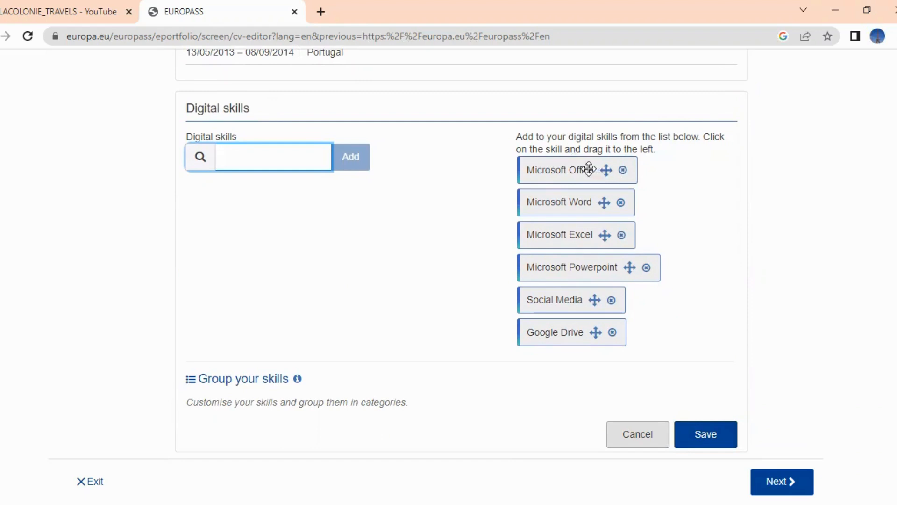
# Drag Microsoft Office, Powerpoint, Google Drive, Skype and LinkedIn into the digital skills list
pyautogui.moveTo(563, 173); pyautogui.dragTo(253, 201)
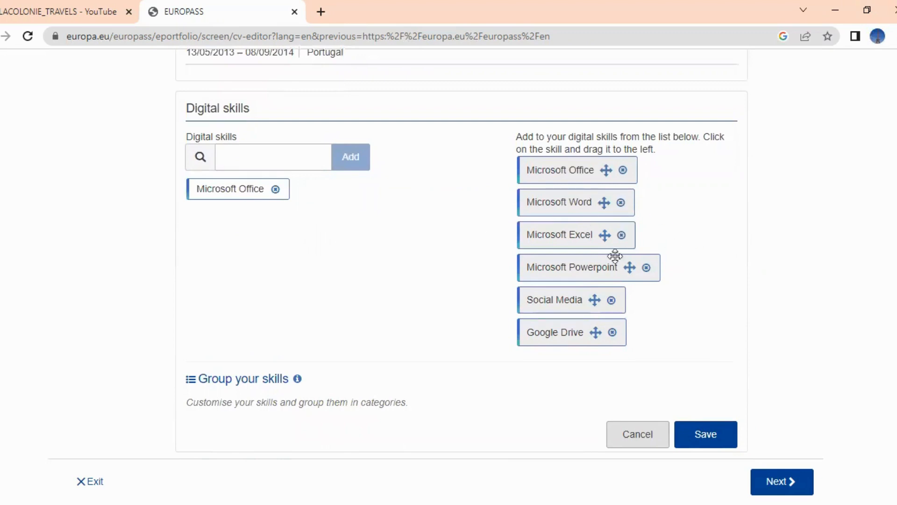
pyautogui.moveTo(601, 263); pyautogui.dragTo(248, 222)
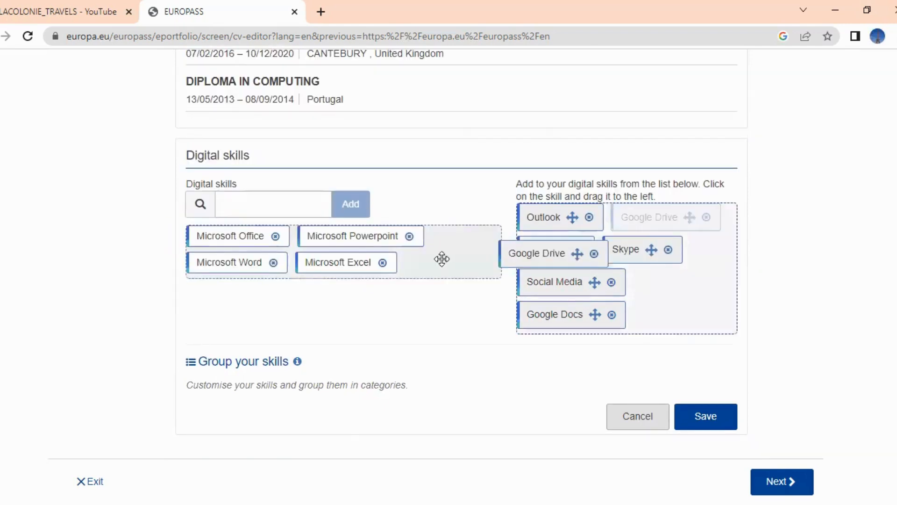
pyautogui.moveTo(443, 258); pyautogui.dragTo(226, 302)
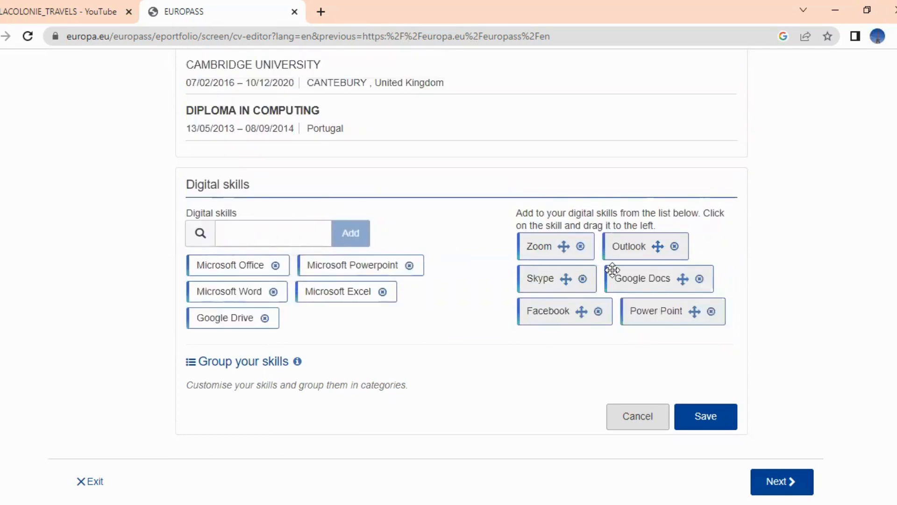
pyautogui.moveTo(536, 279); pyautogui.dragTo(312, 322)
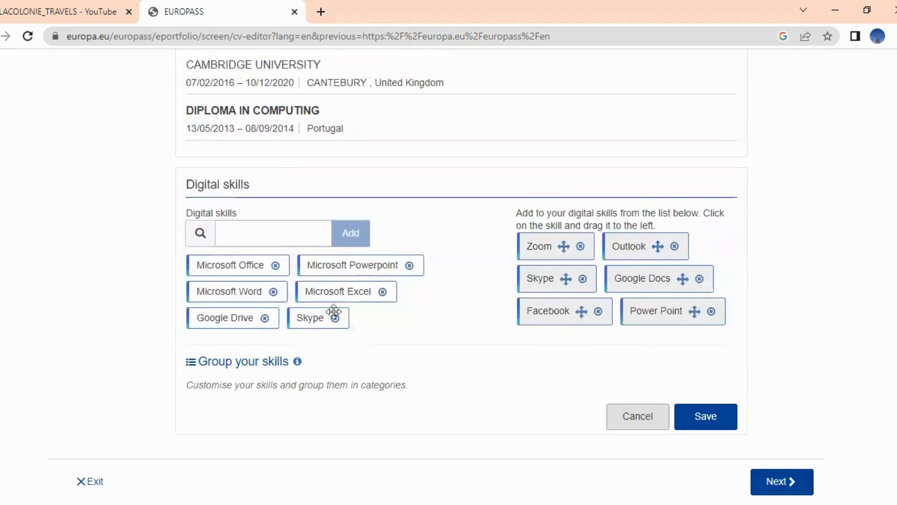
pyautogui.moveTo(640, 245); pyautogui.dragTo(383, 307)
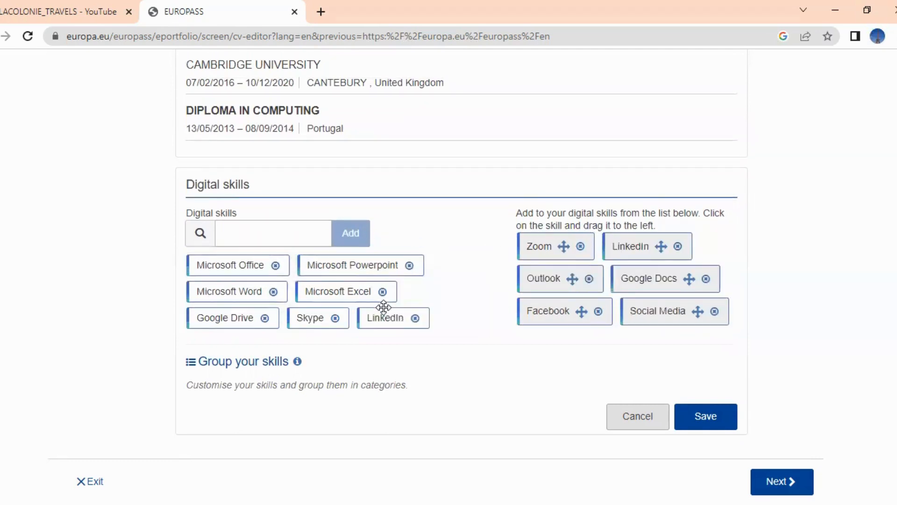
pyautogui.scroll(-1, 384, 307)
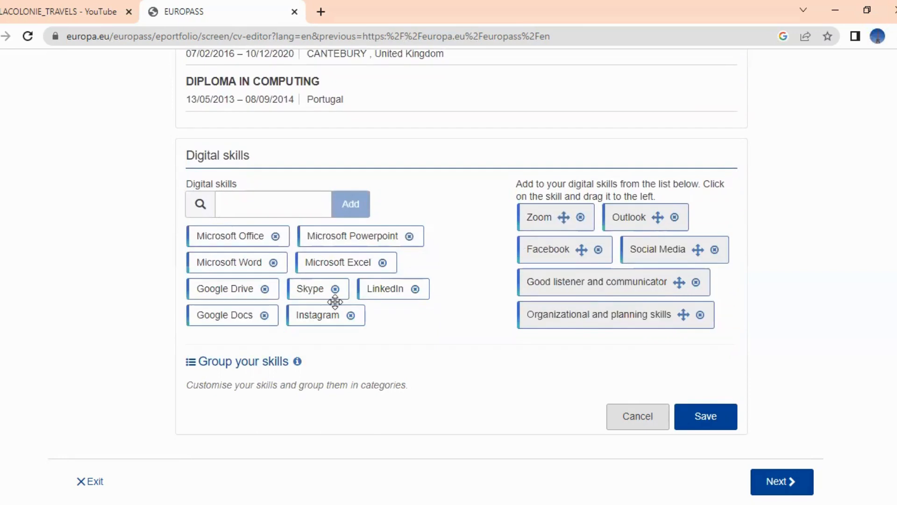
# Search MICROSOFT TEAMS, add the Word/PowerPoint/Outlook/Teams skill, and save the section
pyautogui.click(260, 202)
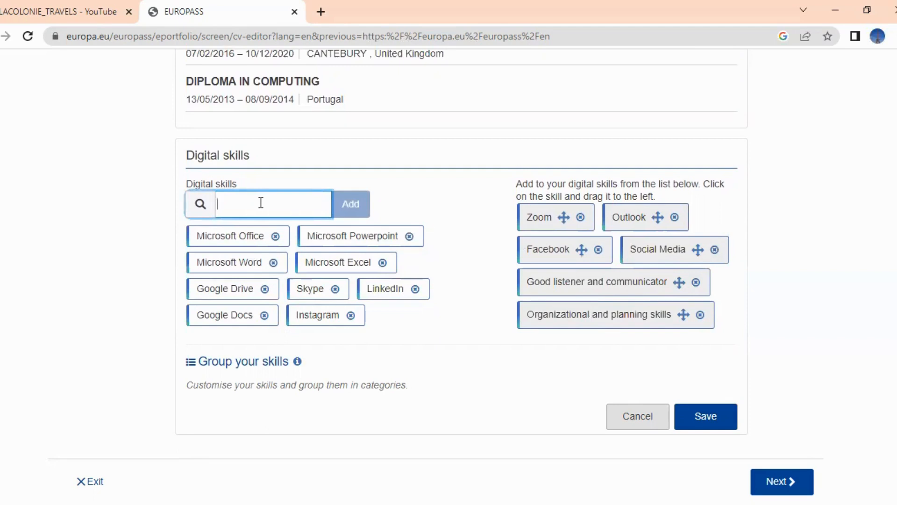
pyautogui.write('MICROSOFT TEAMS')
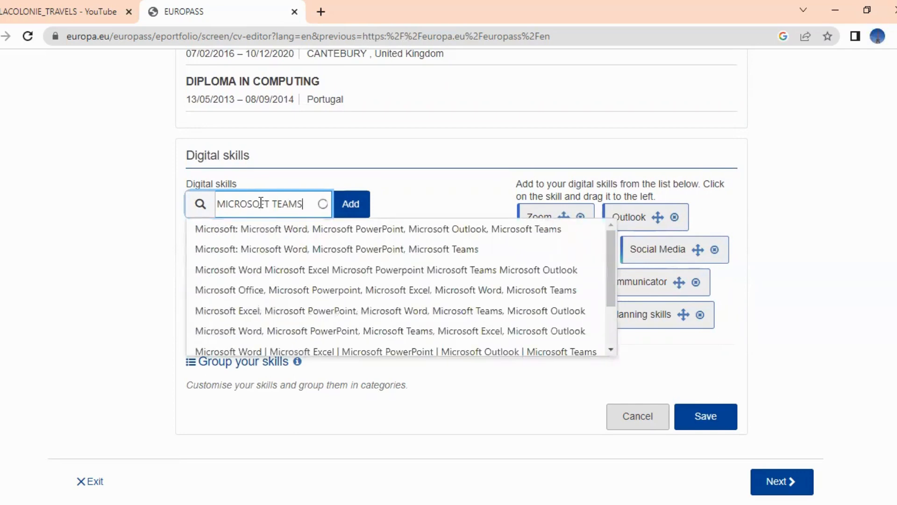
pyautogui.click(291, 232)
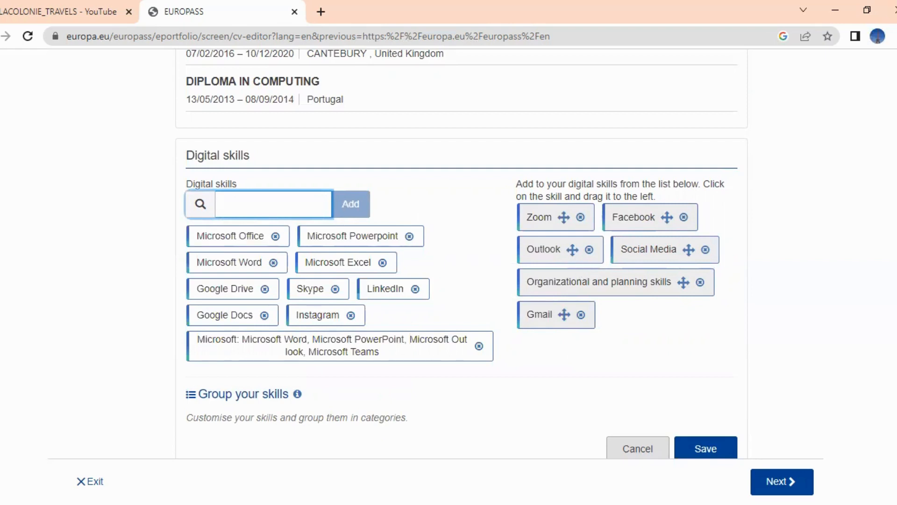
pyautogui.scroll(-1, 461, 253)
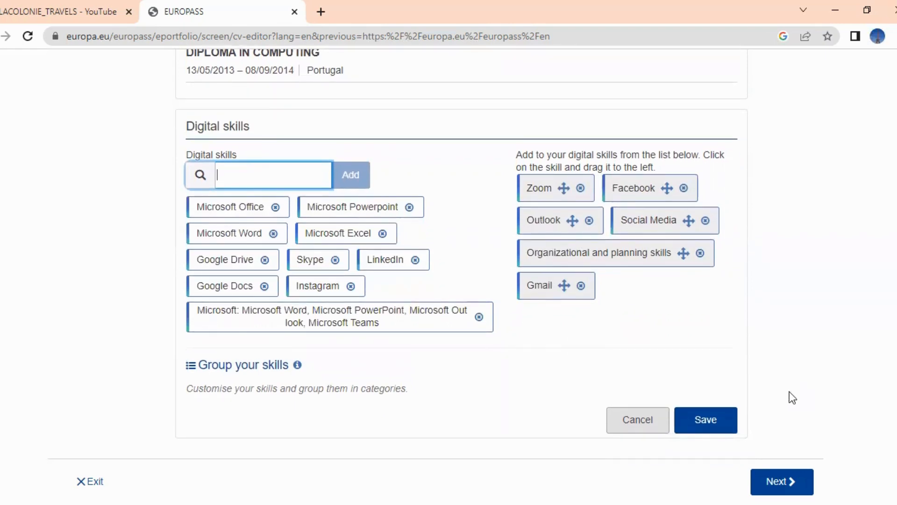
pyautogui.click(711, 424)
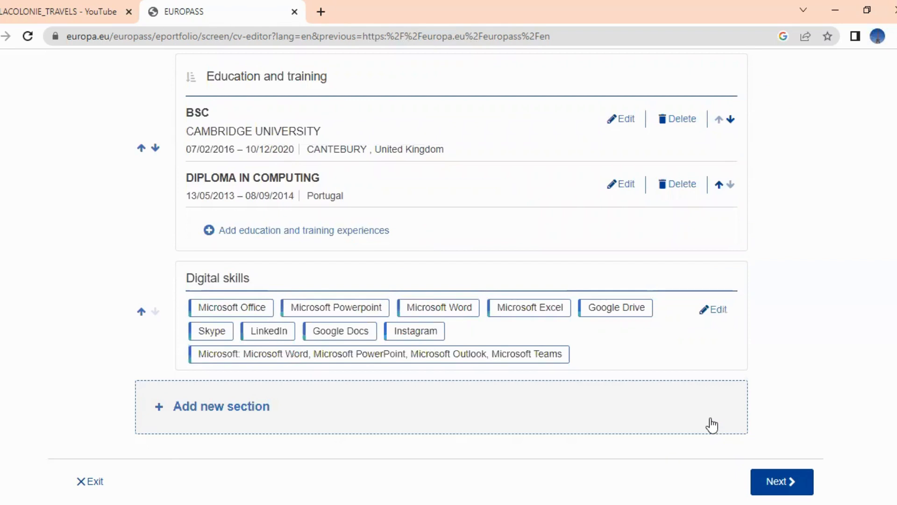
# Create a new section of type Language skills on the CV
pyautogui.click(232, 399)
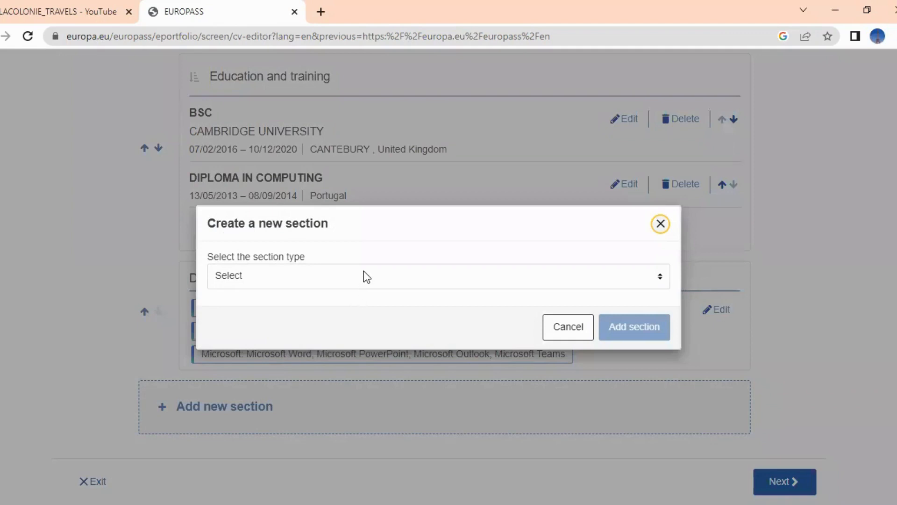
pyautogui.click(364, 272)
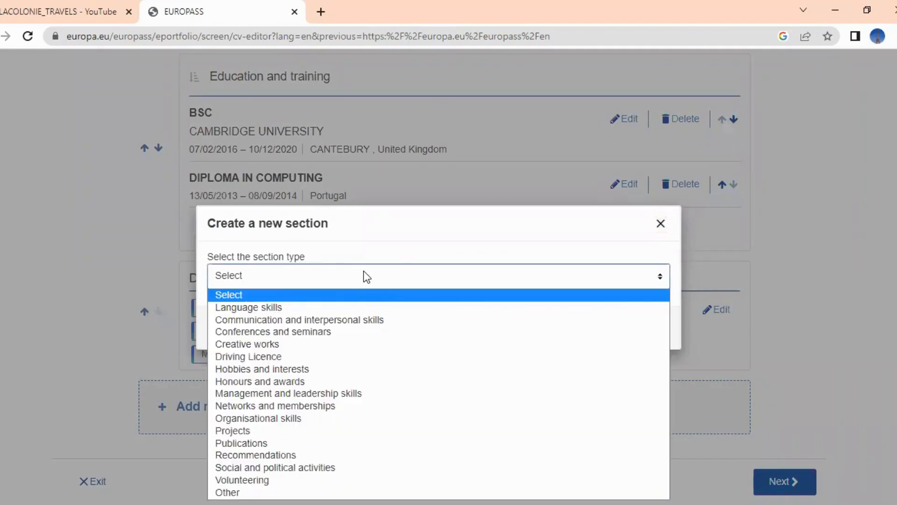
pyautogui.click(335, 308)
pyautogui.click(624, 328)
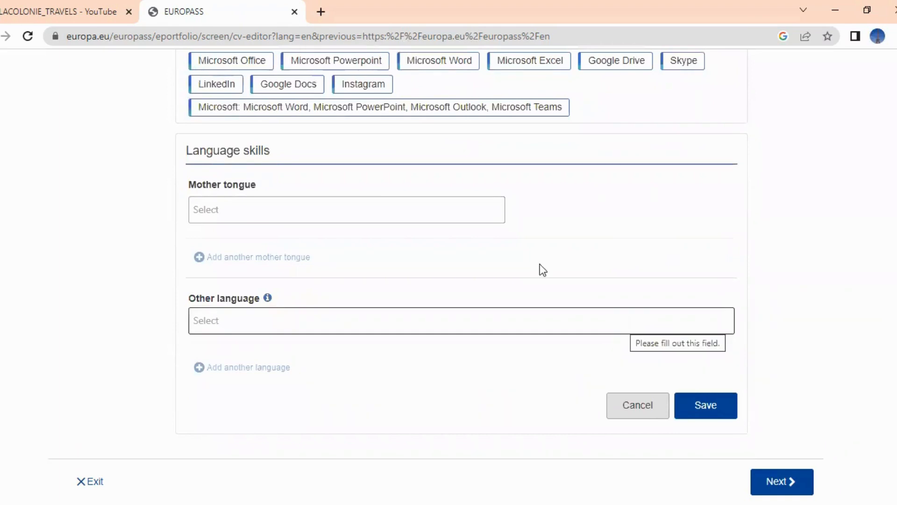
# Enter ENGLISH as mother tongue and choose French from the other language suggestions
pyautogui.click(269, 207)
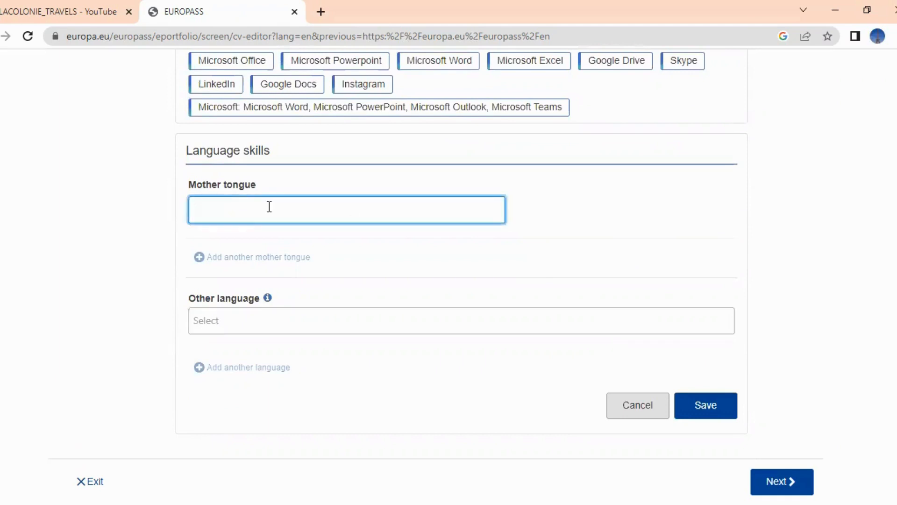
pyautogui.write('ENGLISH')
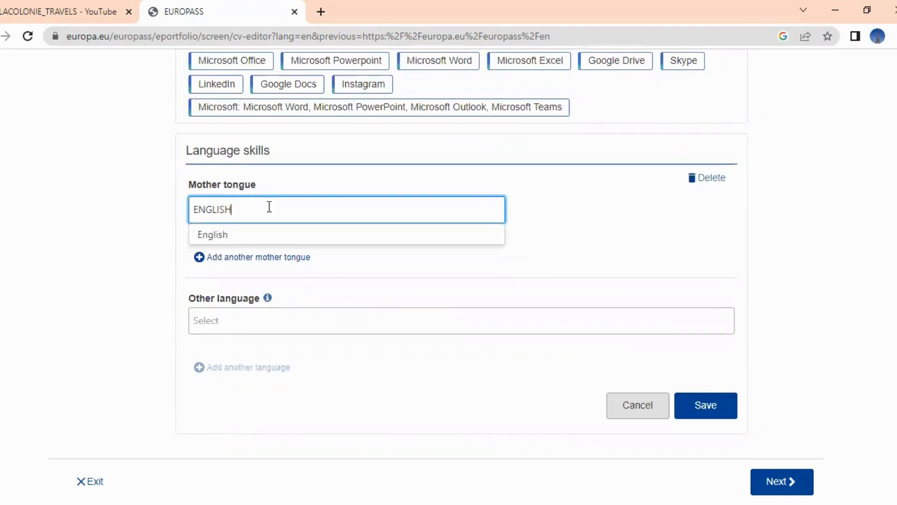
pyautogui.click(567, 225)
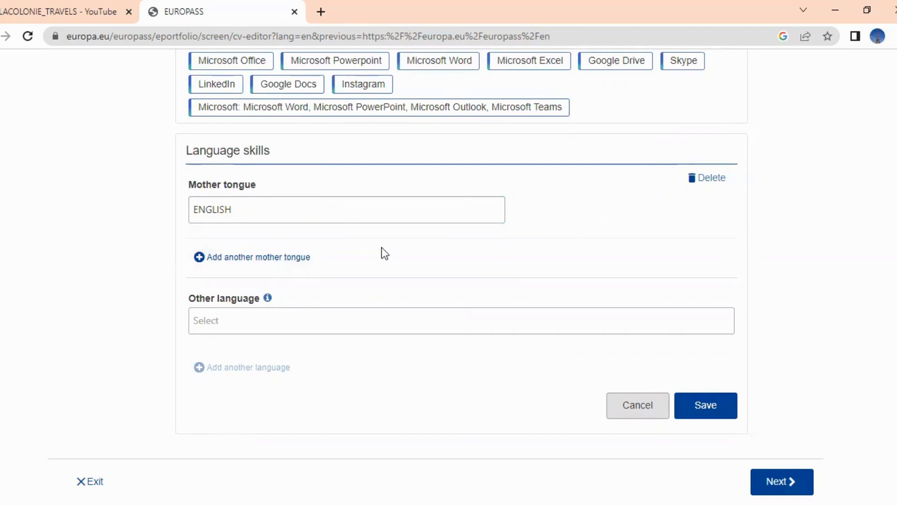
pyautogui.click(461, 322)
pyautogui.write('FRE')
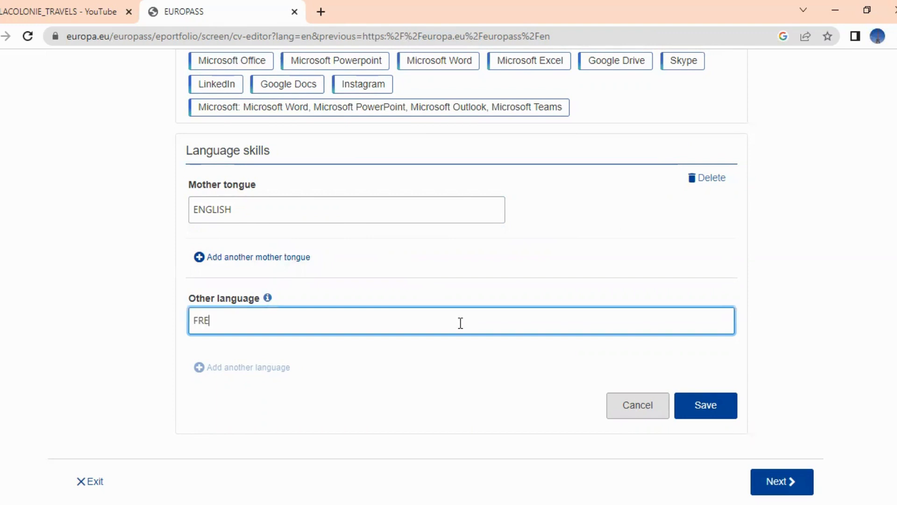
pyautogui.write('NCH')
pyautogui.click(423, 348)
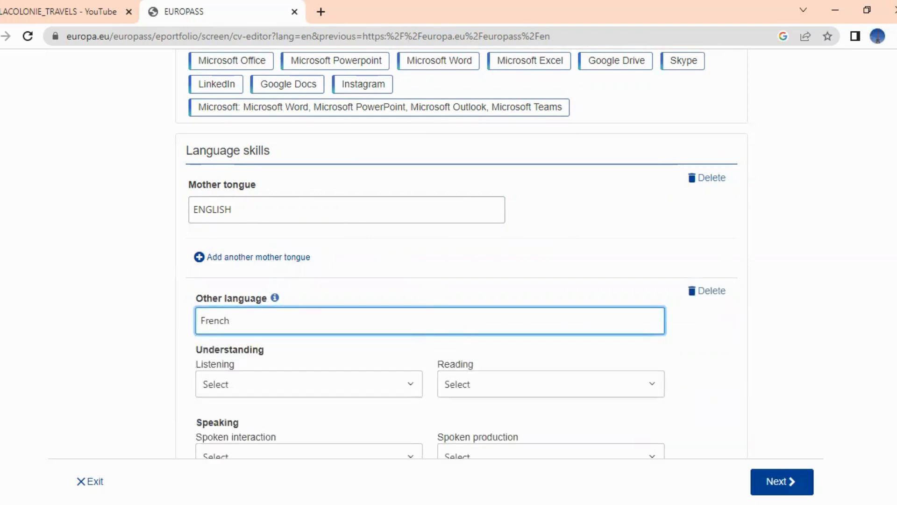
# Rate French listening C2 and reading C1
pyautogui.scroll(-4, 462, 254)
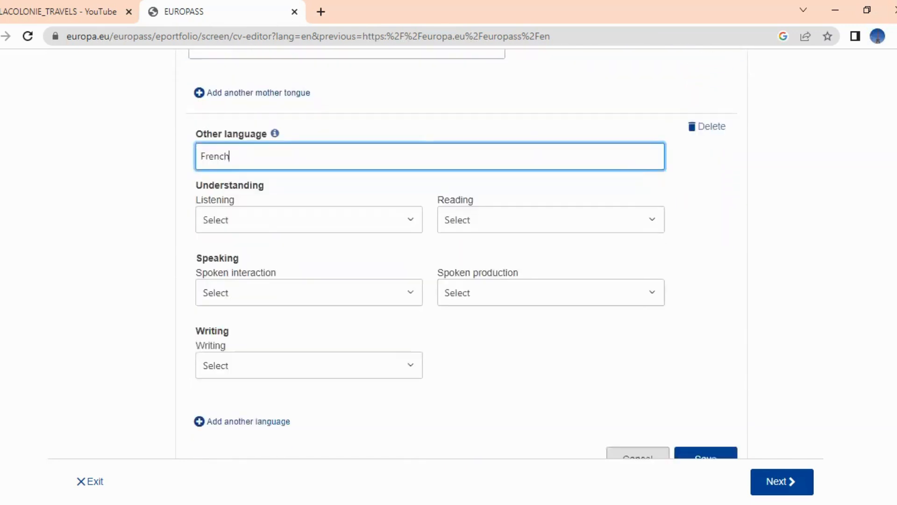
pyautogui.scroll(-1, 461, 254)
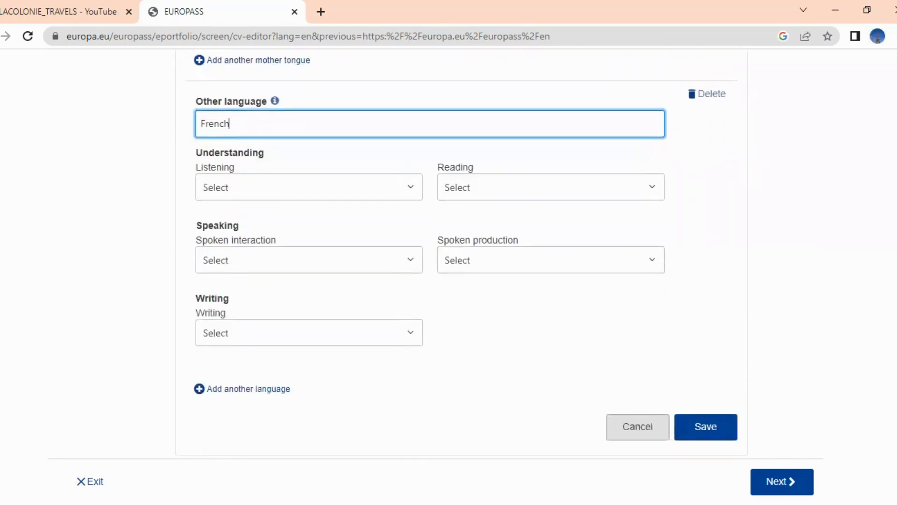
pyautogui.click(411, 189)
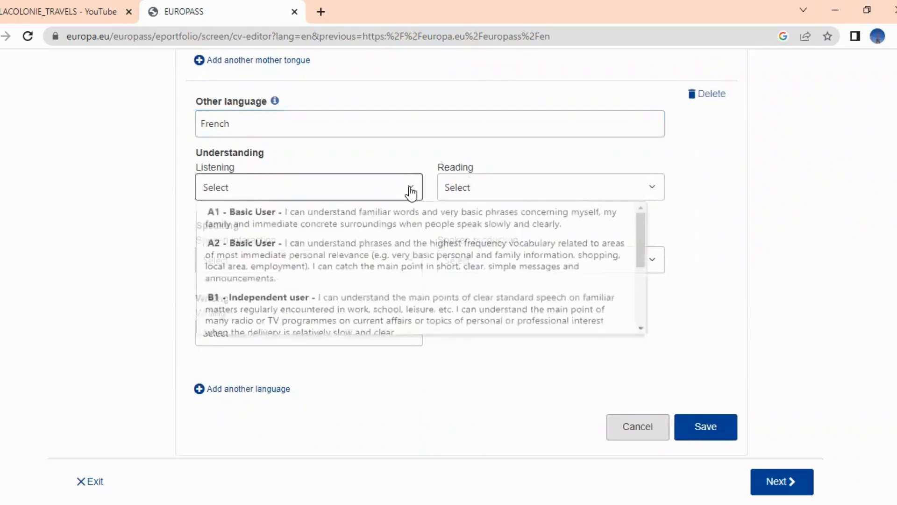
pyautogui.click(641, 332)
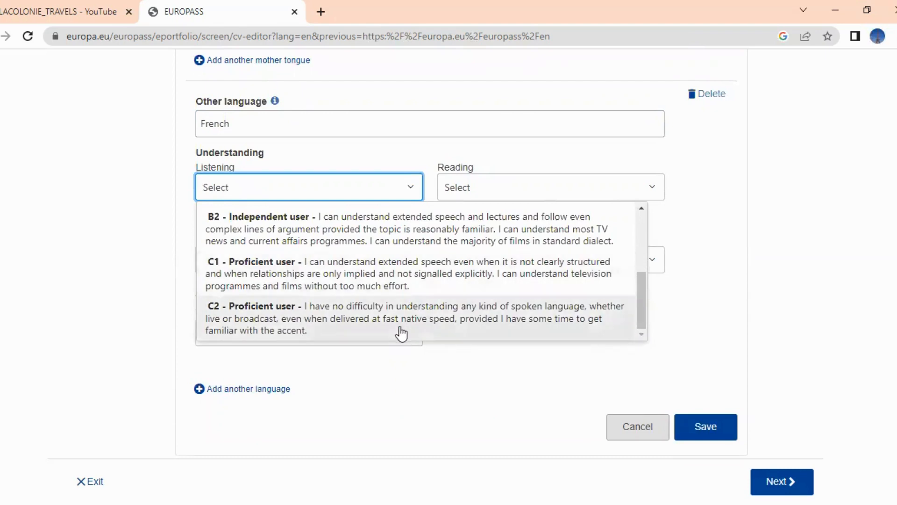
pyautogui.click(381, 316)
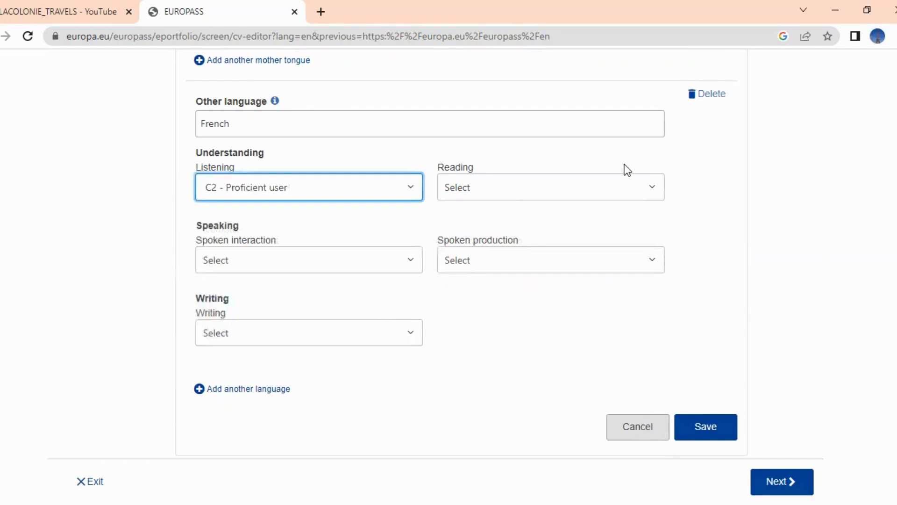
pyautogui.click(642, 195)
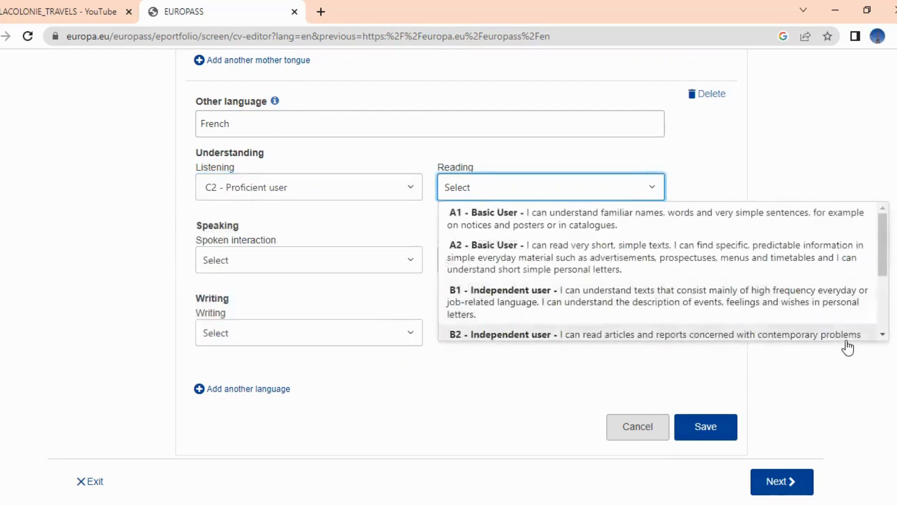
pyautogui.click(883, 335)
pyautogui.click(882, 335)
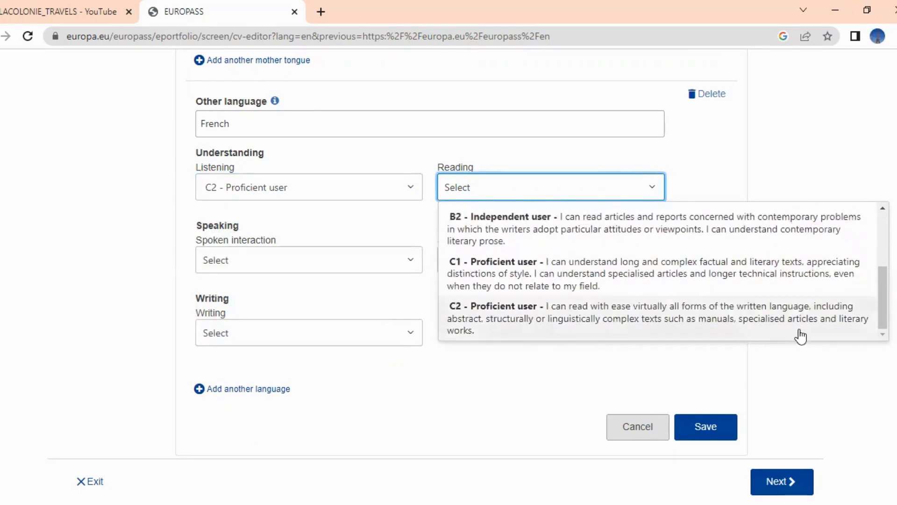
pyautogui.click(724, 283)
# Rate French spoken interaction C1, spoken production B2 and writing C1, then add another language entry
pyautogui.click(412, 266)
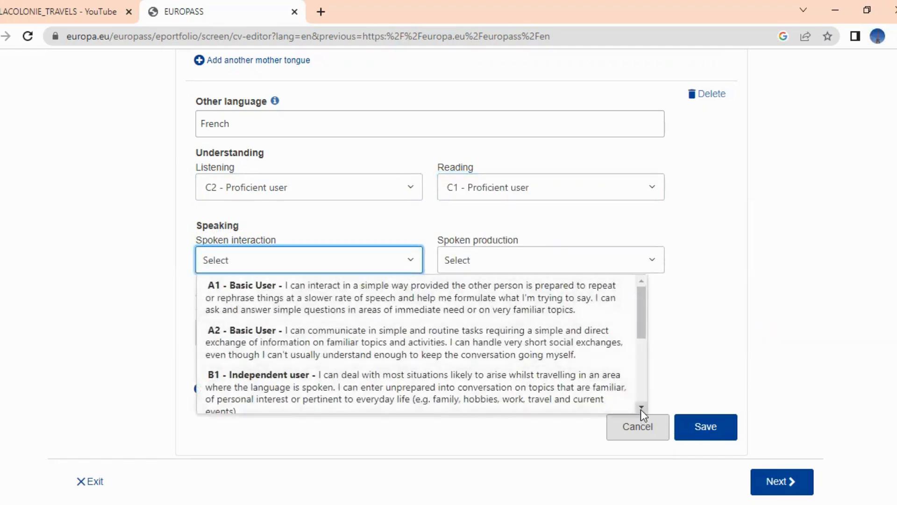
pyautogui.scroll(-3, 641, 411)
pyautogui.click(517, 352)
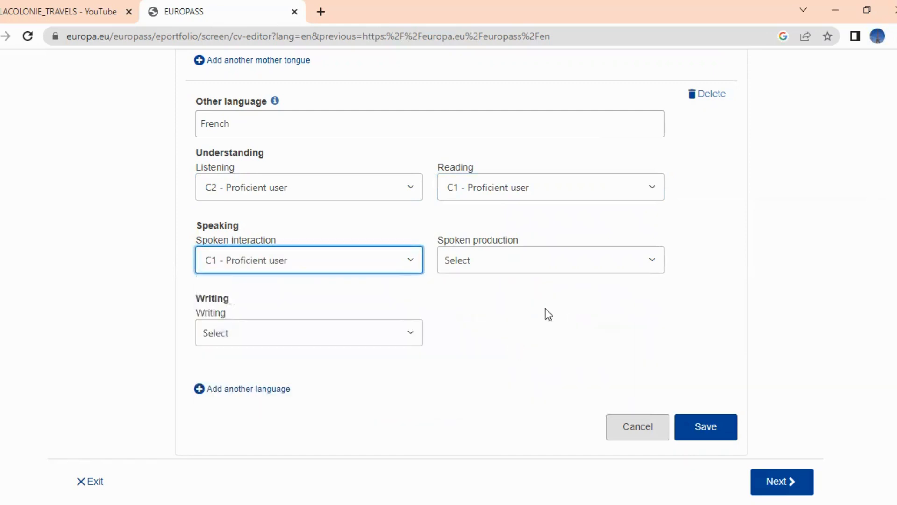
pyautogui.click(649, 261)
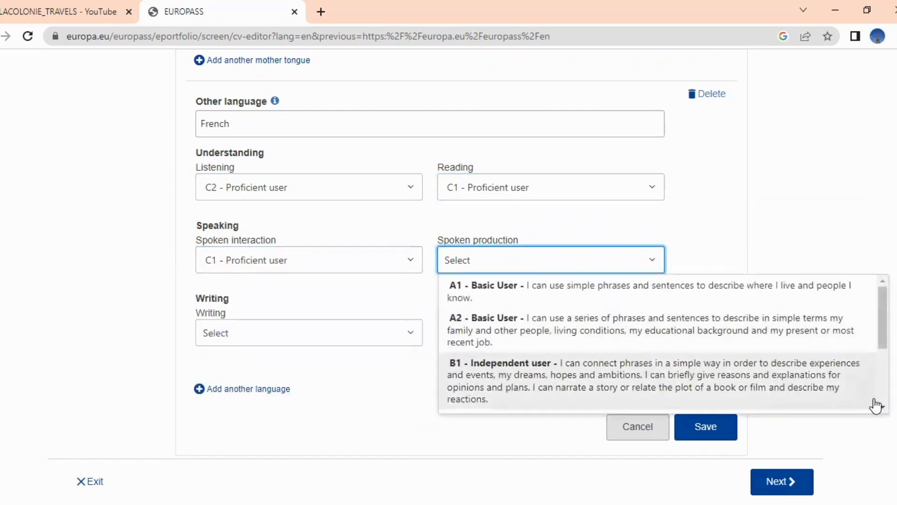
pyautogui.scroll(-3, 883, 409)
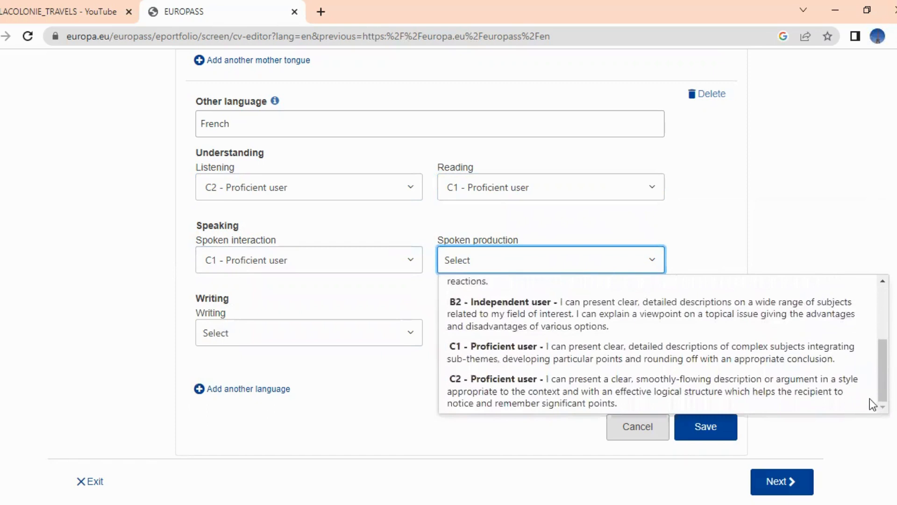
pyautogui.click(688, 310)
pyautogui.click(347, 340)
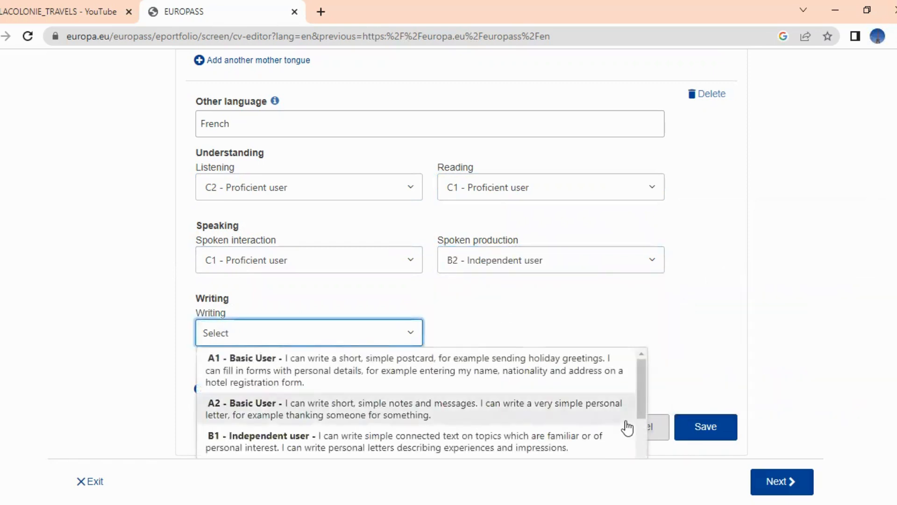
pyautogui.moveTo(643, 396); pyautogui.dragTo(641, 443)
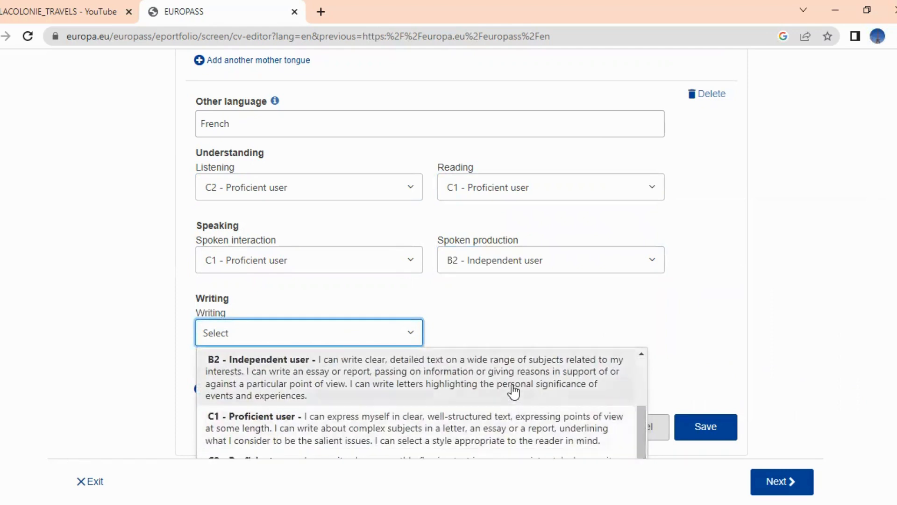
pyautogui.click(505, 428)
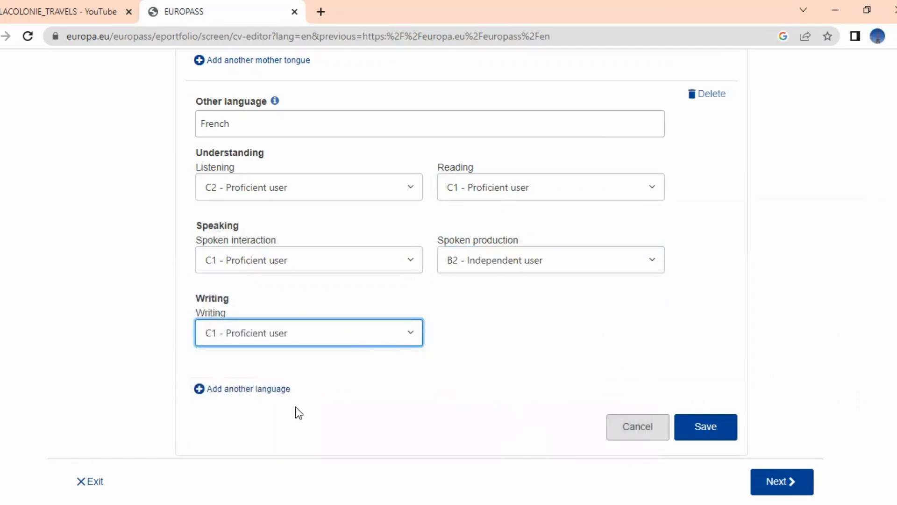
pyautogui.click(265, 396)
# Choose German as the other language, rated A2 listening and B1 reading
pyautogui.moveTo(274, 311)
pyautogui.write('GERMAN')
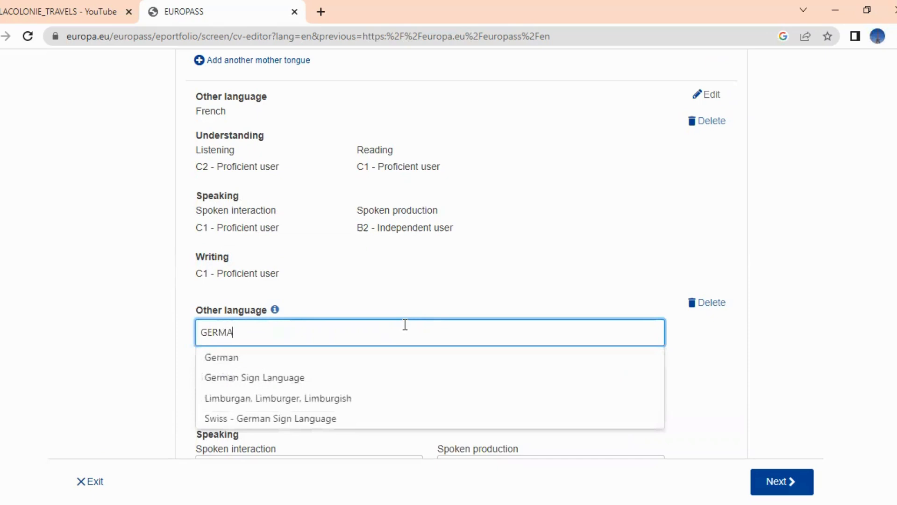
pyautogui.click(352, 357)
pyautogui.scroll(-4, 885, 444)
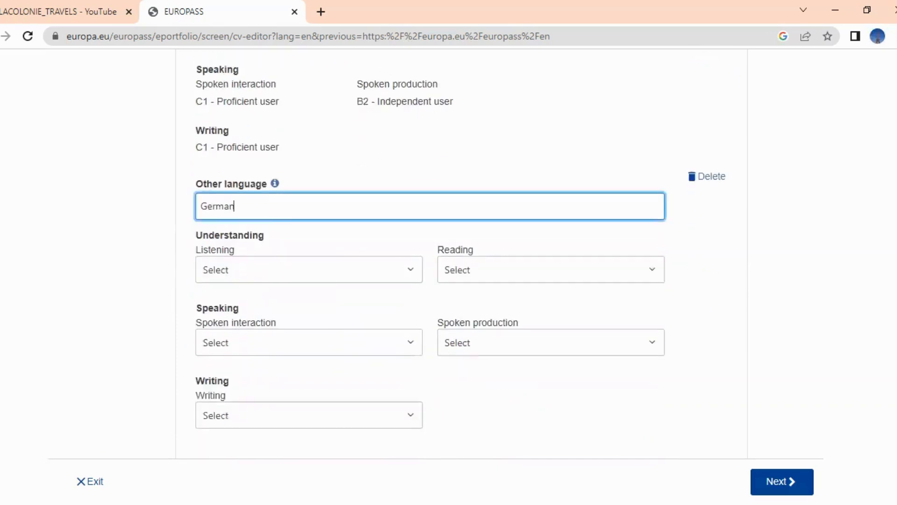
pyautogui.click(401, 230)
pyautogui.click(401, 230)
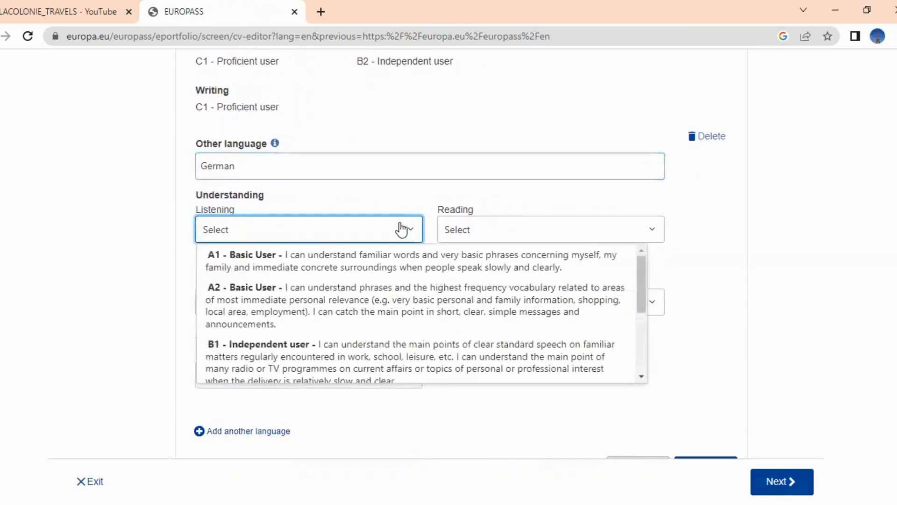
pyautogui.click(449, 321)
pyautogui.click(569, 225)
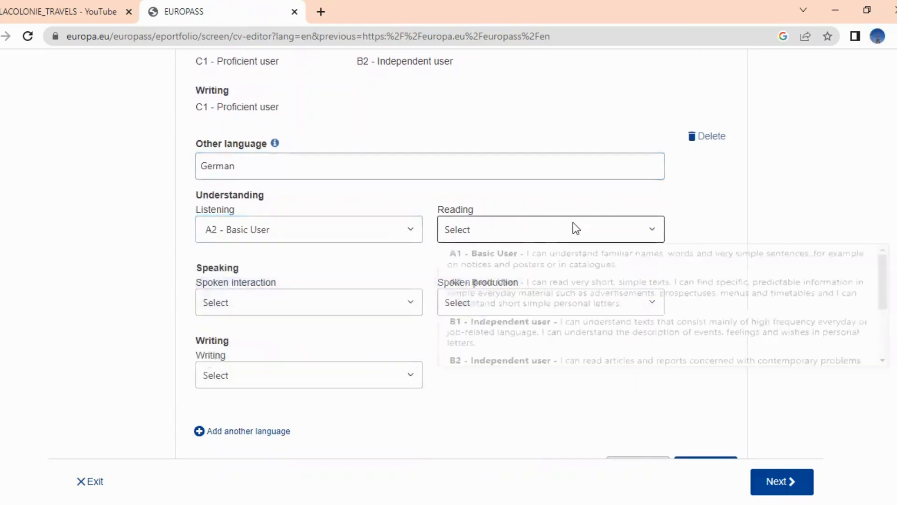
pyautogui.click(662, 355)
# Rate German spoken interaction, spoken production and writing A2, and save the entry
pyautogui.click(408, 308)
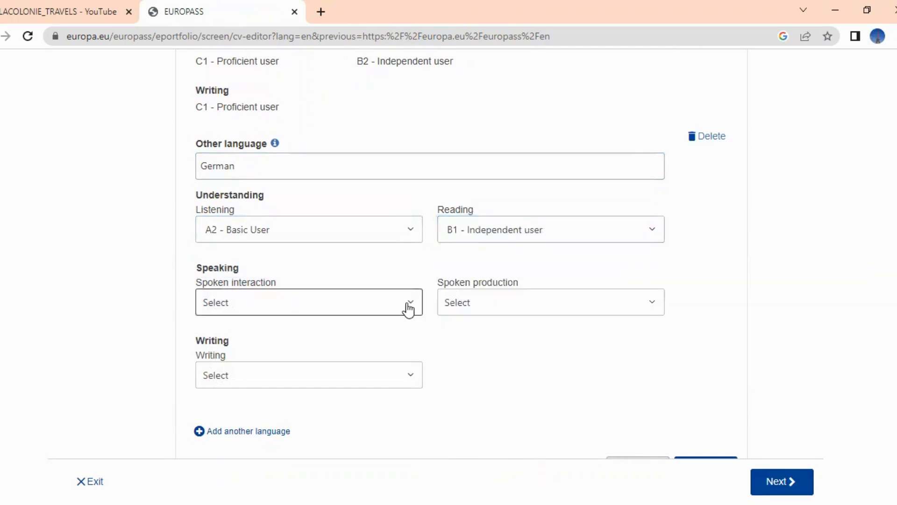
pyautogui.click(492, 389)
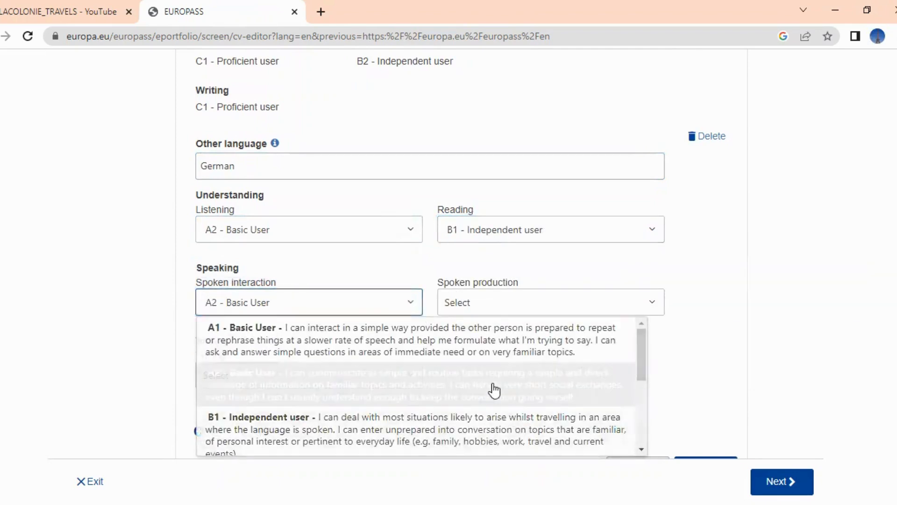
pyautogui.click(623, 303)
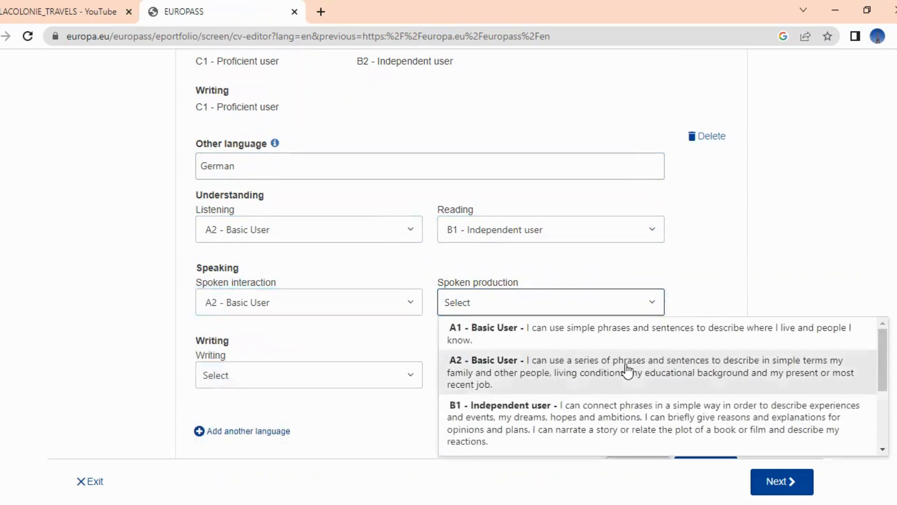
pyautogui.click(627, 369)
pyautogui.click(411, 379)
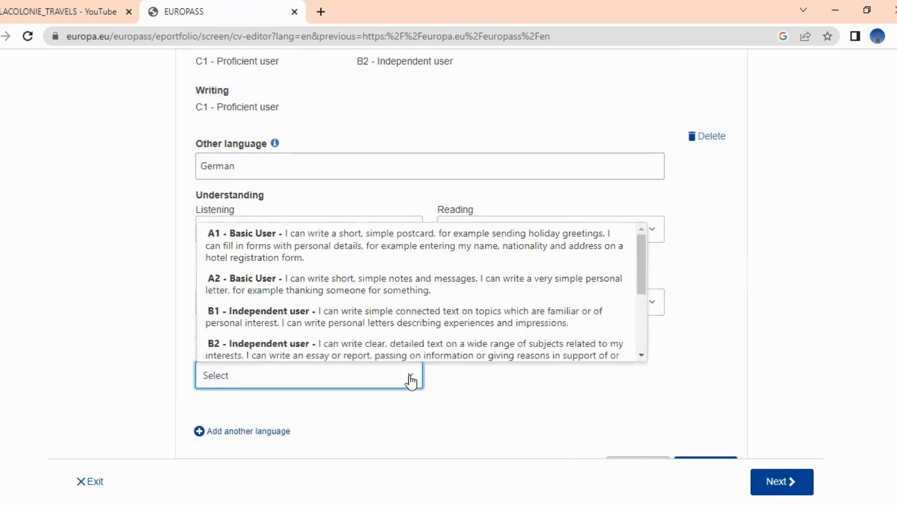
pyautogui.click(479, 297)
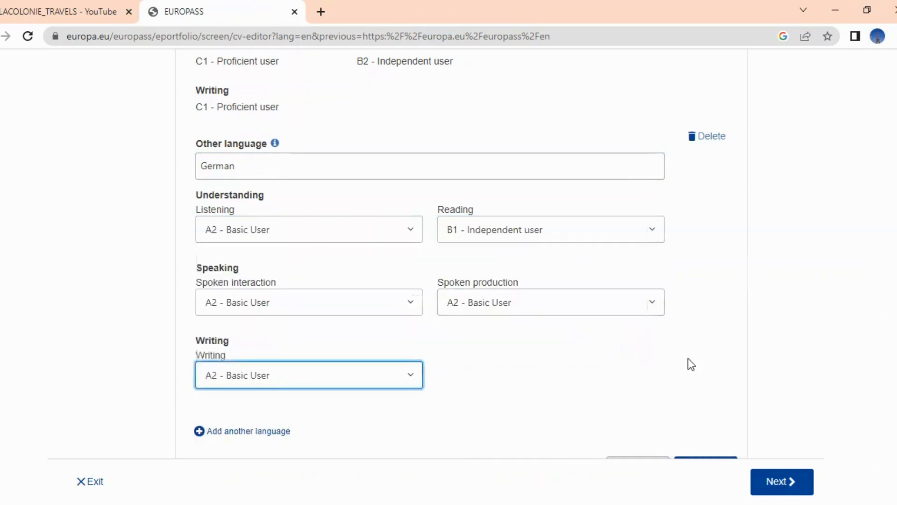
pyautogui.scroll(-1, 449, 253)
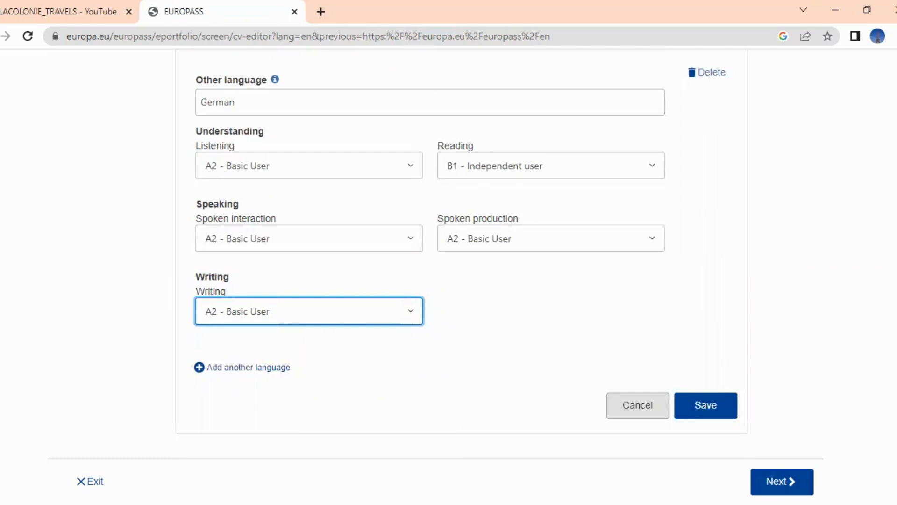
pyautogui.click(717, 411)
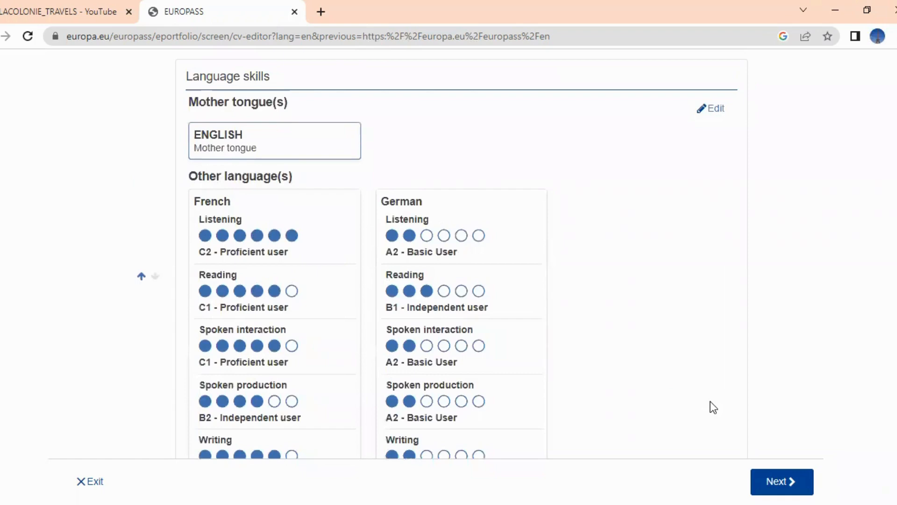
# Start a new CV section and show the section type choices in Create a new section
pyautogui.scroll(-3, 442, 254)
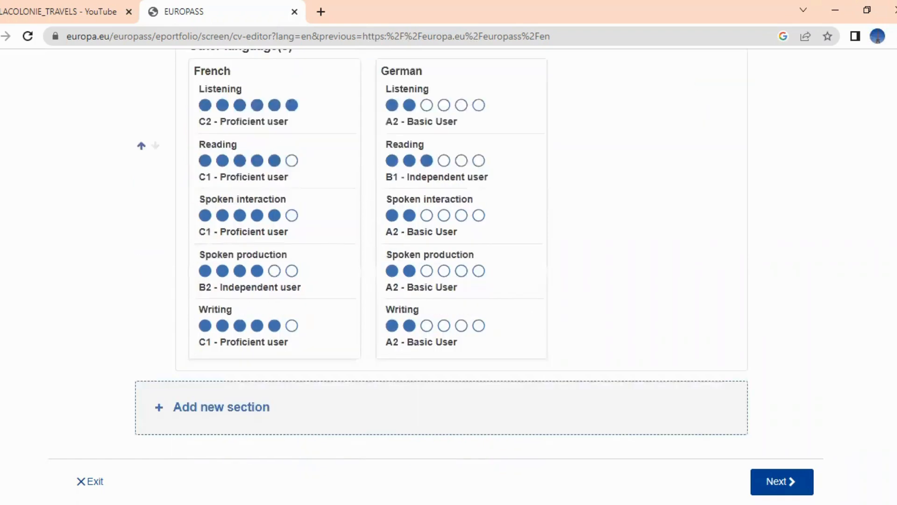
pyautogui.click(235, 410)
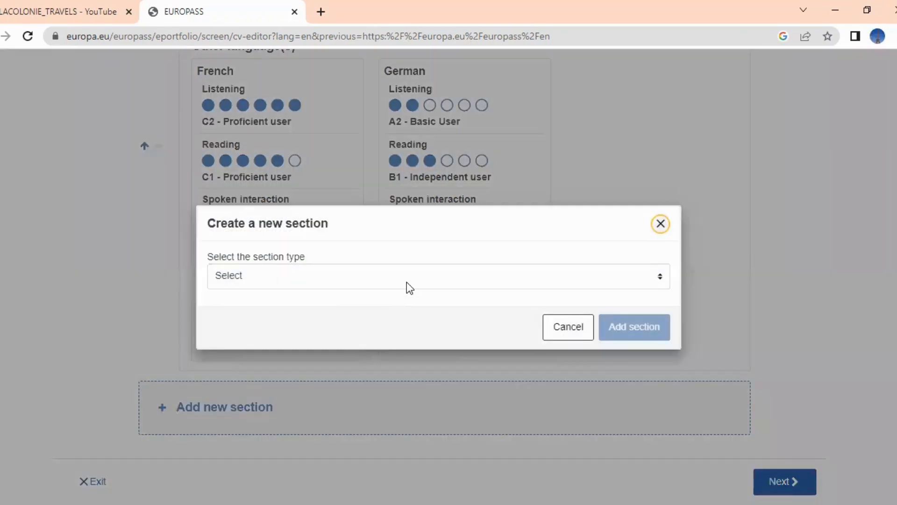
pyautogui.click(414, 279)
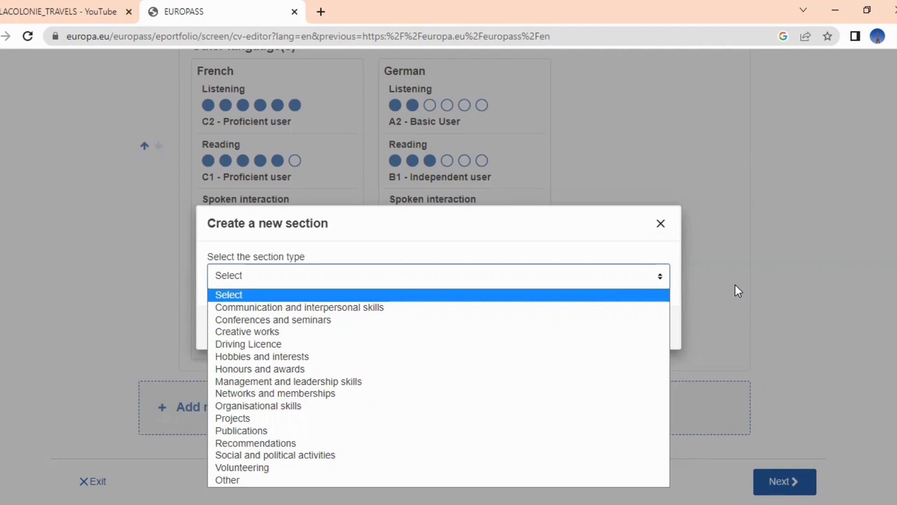
# Add a Recommendations section to the CV, opening its empty entry form
pyautogui.click(475, 445)
pyautogui.click(628, 329)
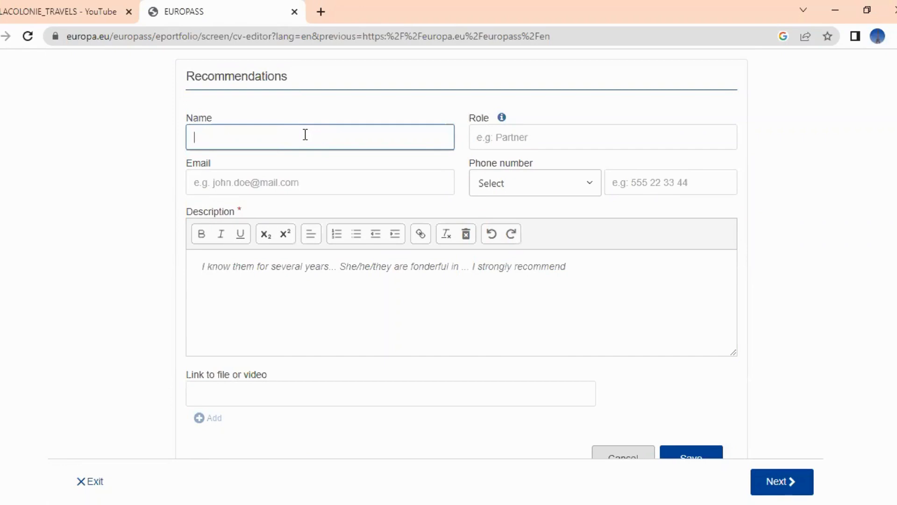
# Enter the recommender's full name, the role MANAGER and the recommender's e-mail address
pyautogui.scroll(-1, 327, 122)
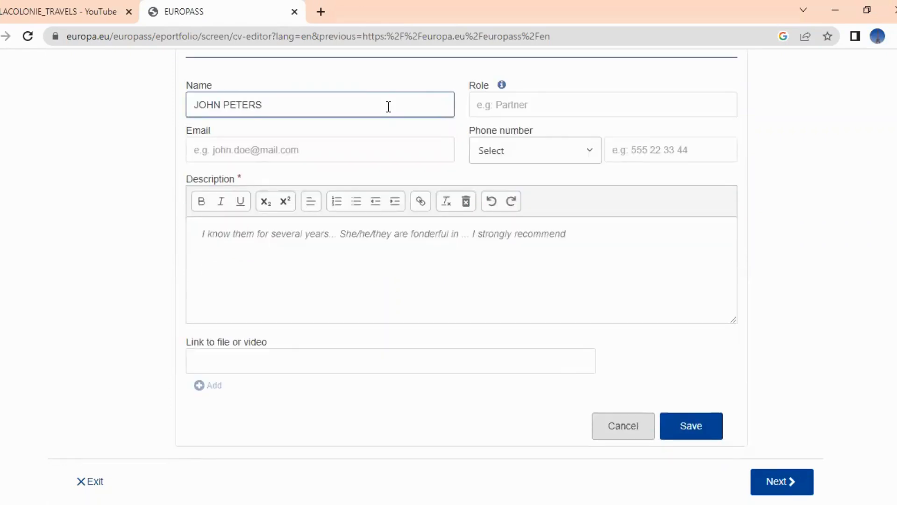
pyautogui.click(579, 100)
pyautogui.write('MANAGER')
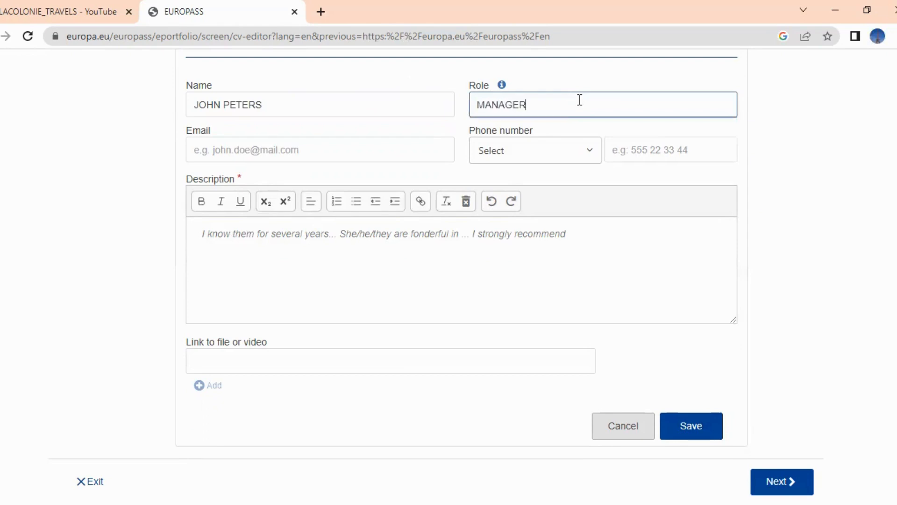
pyautogui.click(421, 149)
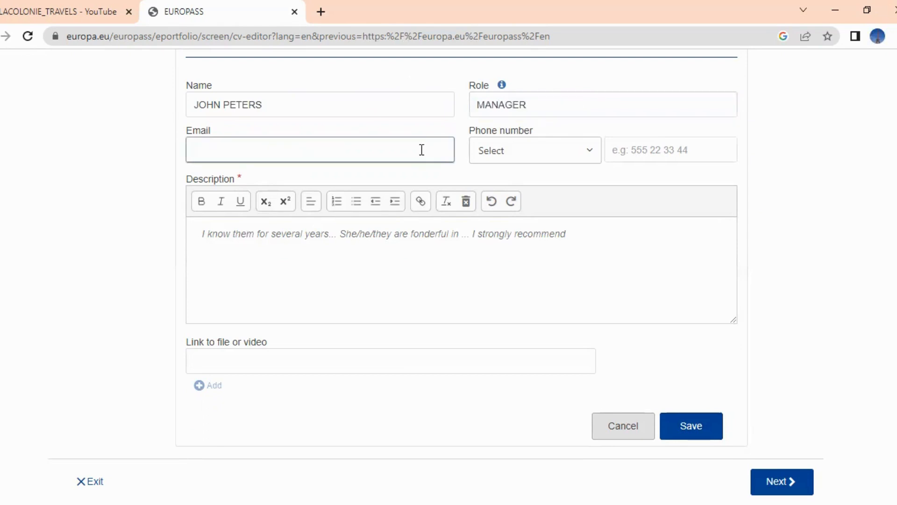
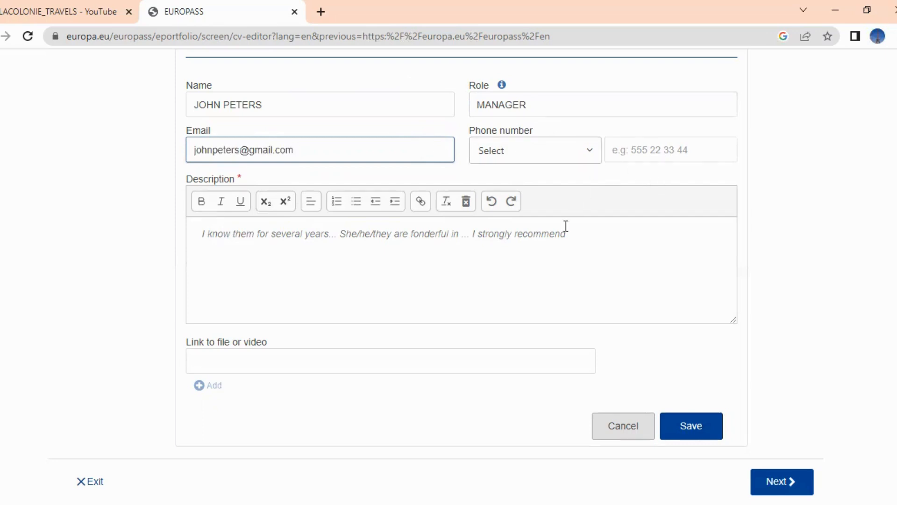
pyautogui.click(586, 230)
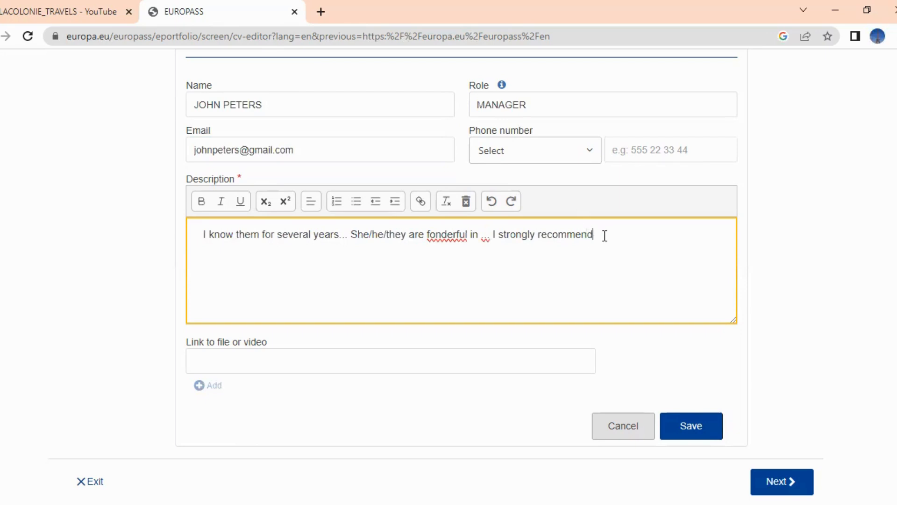
# Replace the description with 'I KNOW HIM FOR 8 YEARS AT THE UNIVERSITY DURING MY UNDERGRADUATE AND MASTERS STUDIES' and save
pyautogui.hotkey('ctrl', 'a')
pyautogui.write('I KNOW H')
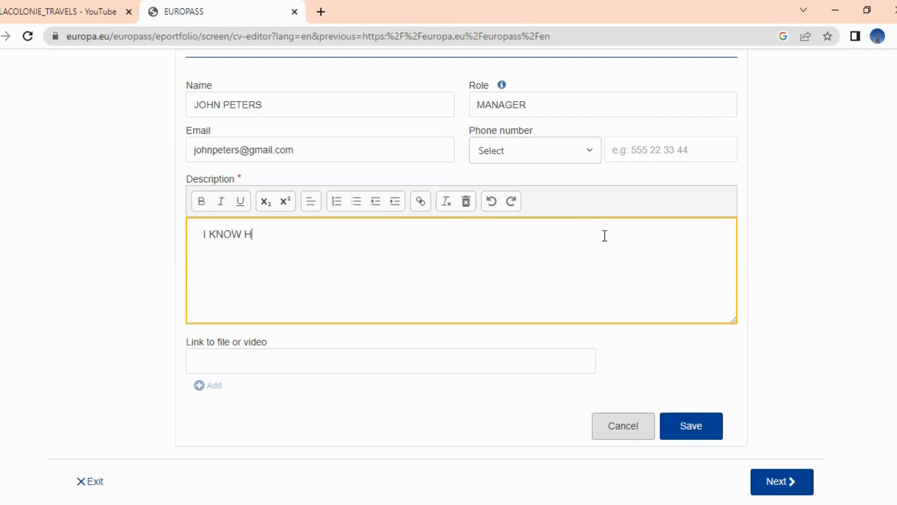
pyautogui.write('IM FOR 8 YEARS')
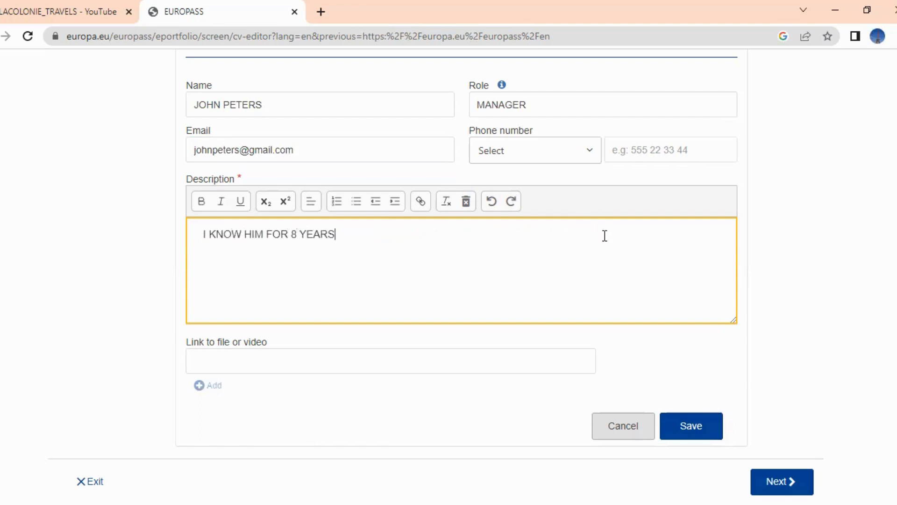
pyautogui.write(' AT THE UNIVERSITY DURING MY UNDERGRAD')
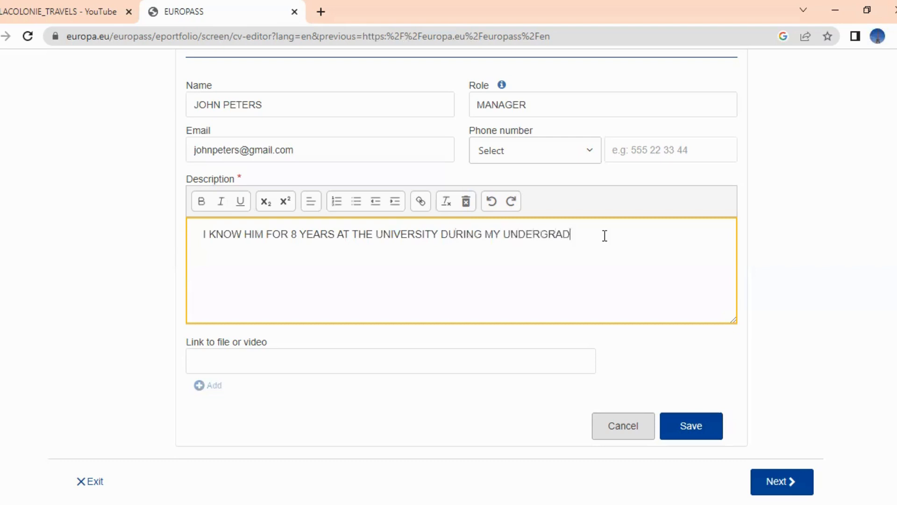
pyautogui.write('UATE AND MASTERS')
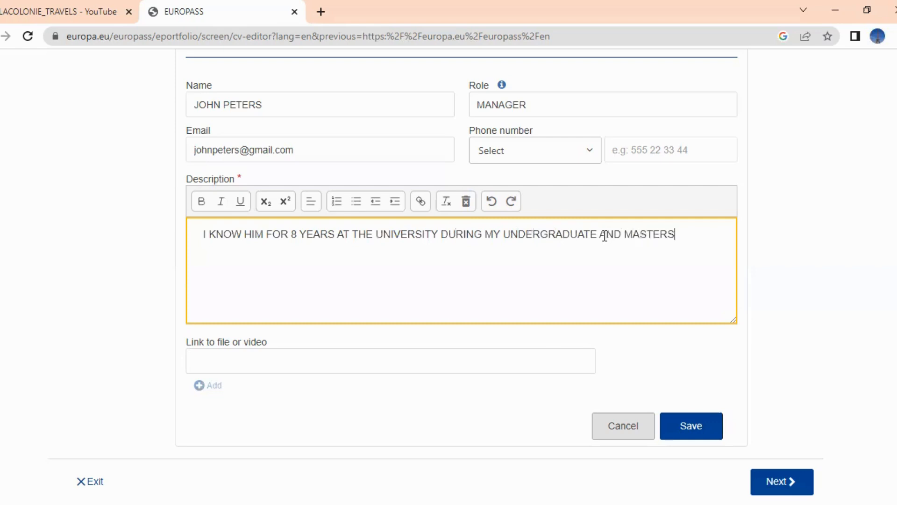
pyautogui.write(' STUDIES.')
pyautogui.click(510, 362)
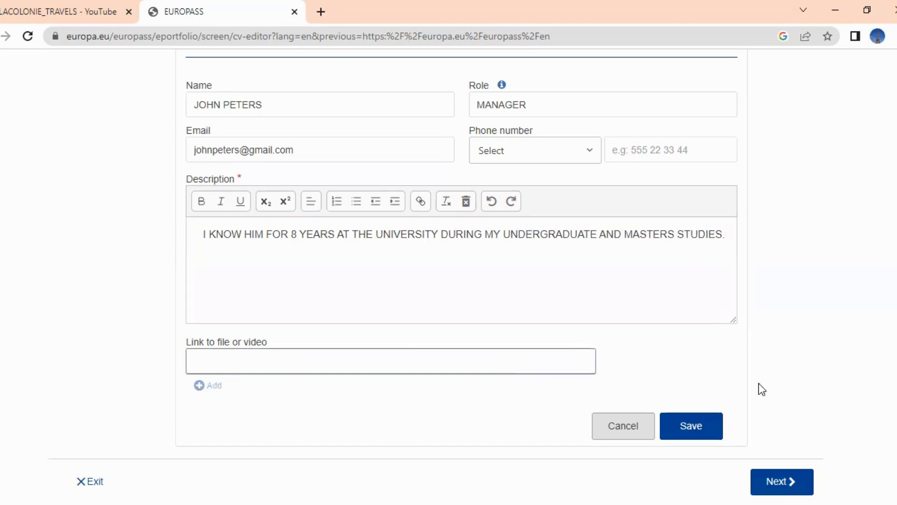
pyautogui.scroll(-1, 808, 422)
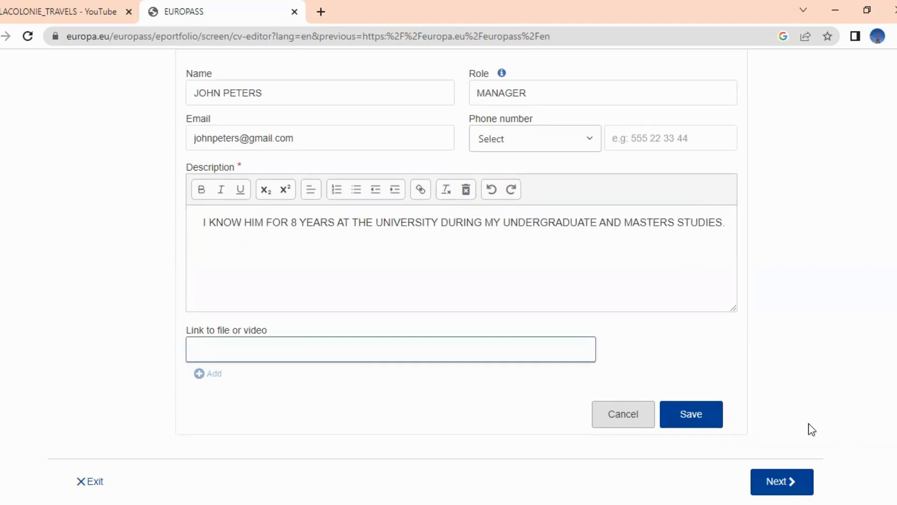
pyautogui.click(691, 415)
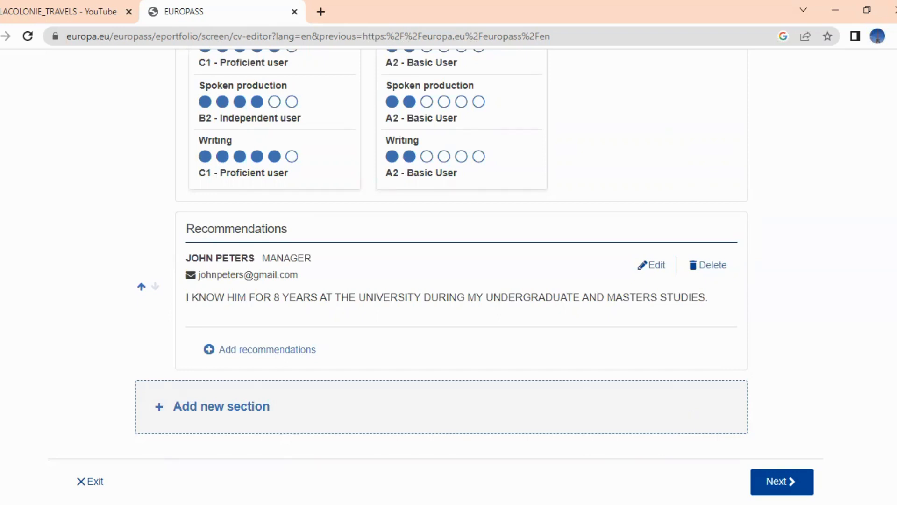
# Go to template selection and apply the second, sidebar-style CV template
pyautogui.click(789, 480)
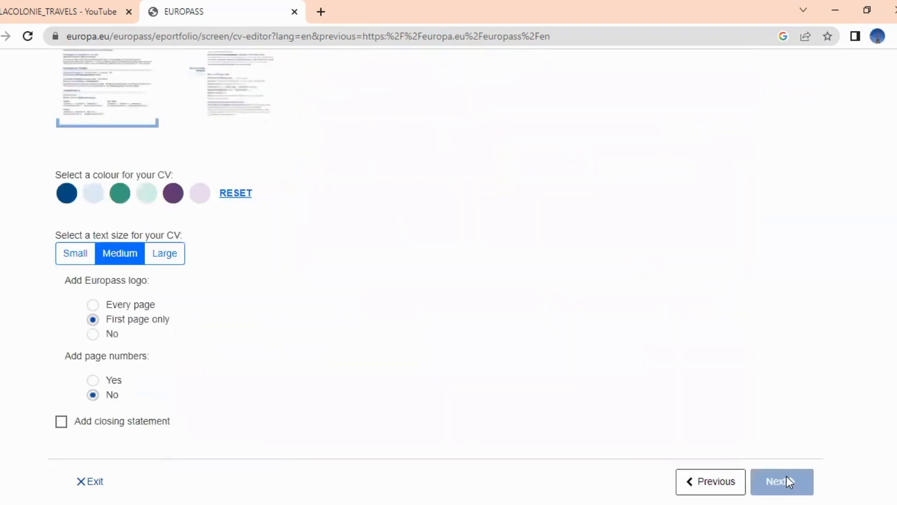
pyautogui.scroll(2, 466, 271)
pyautogui.scroll(8, 466, 271)
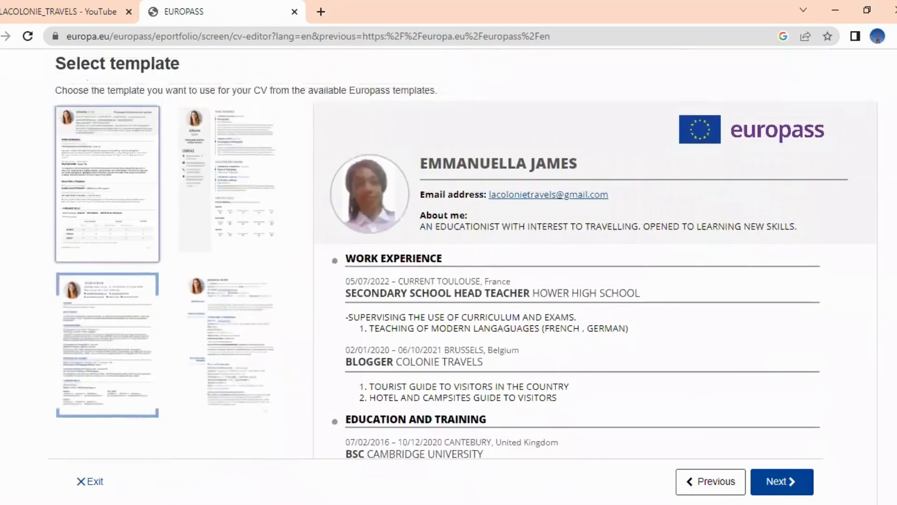
pyautogui.scroll(-10, 466, 271)
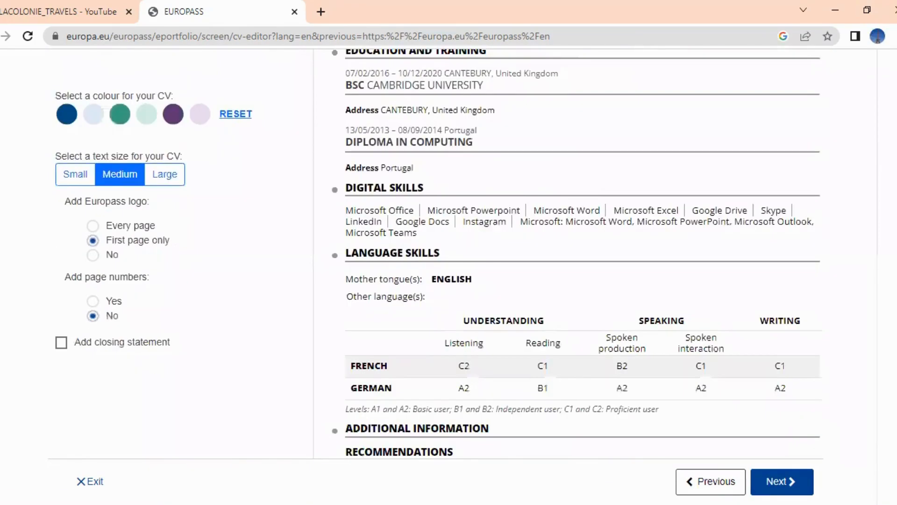
pyautogui.scroll(4, 466, 271)
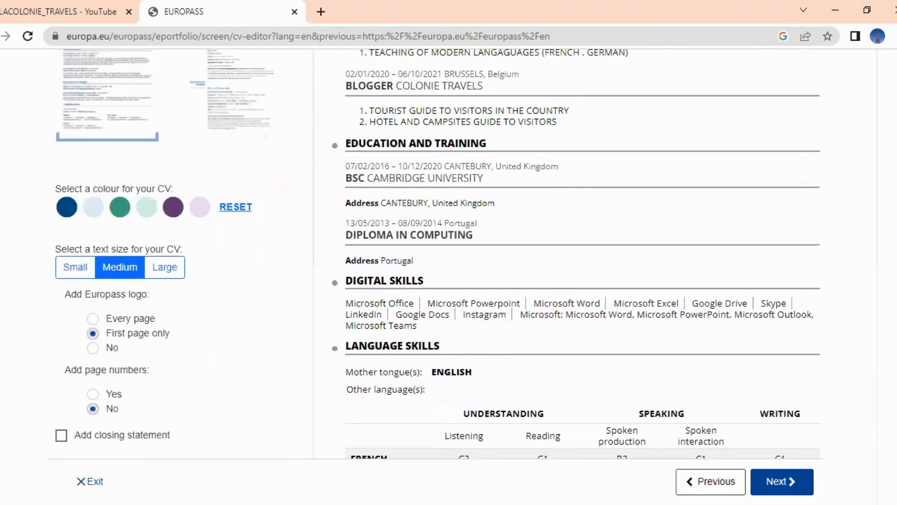
pyautogui.scroll(6, 466, 271)
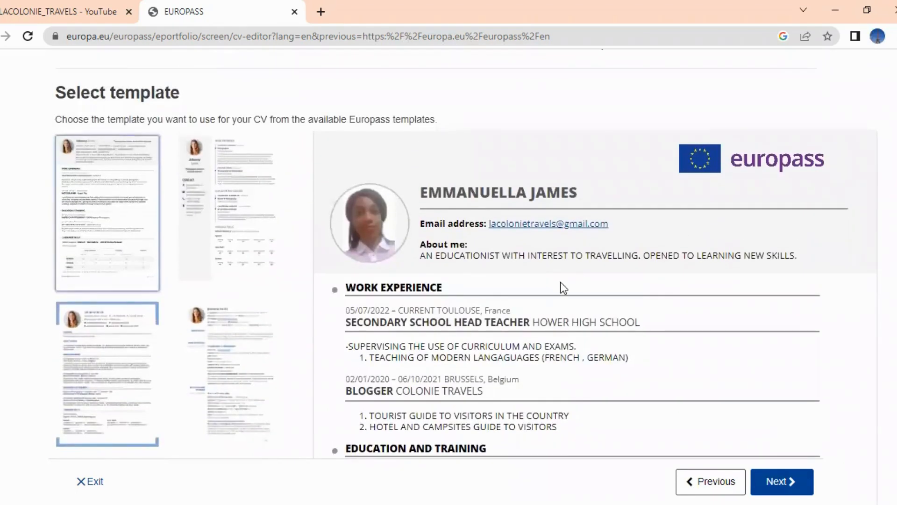
pyautogui.click(251, 207)
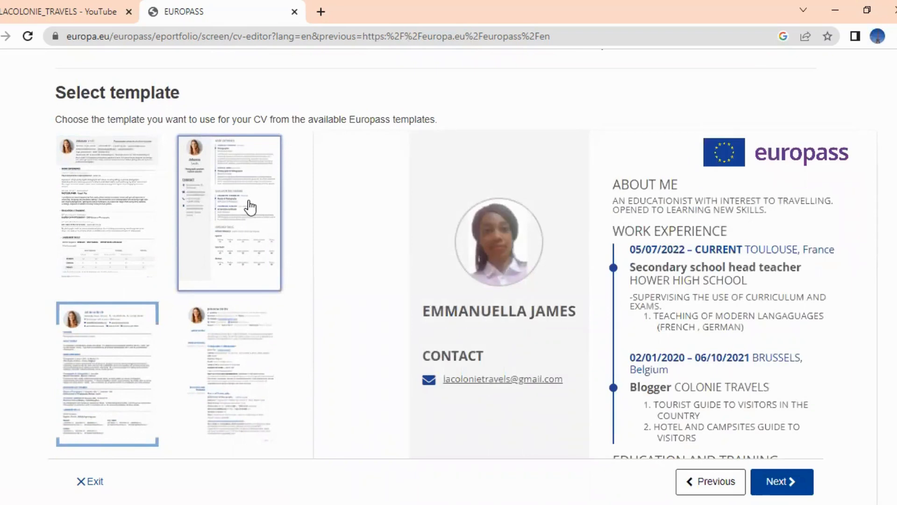
# Try the bottom-left template, then switch to the fourth template with headings in a left margin
pyautogui.click(91, 357)
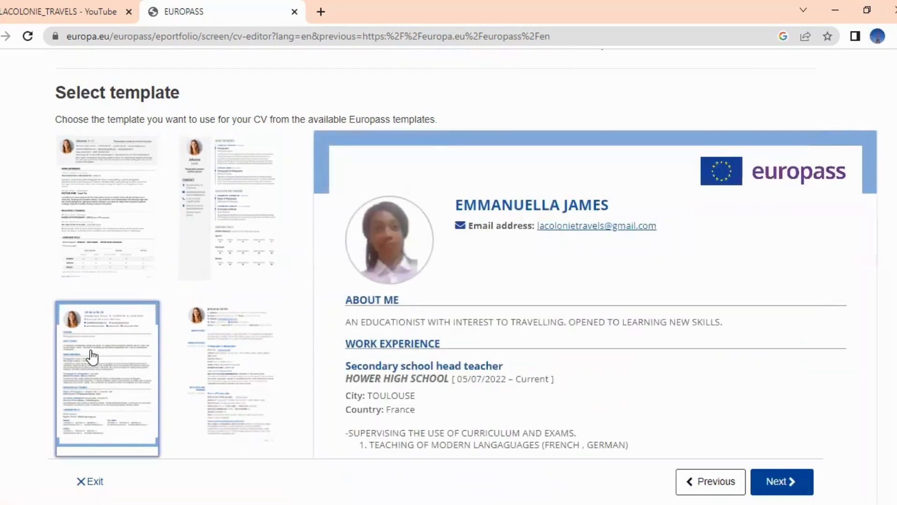
pyautogui.click(255, 387)
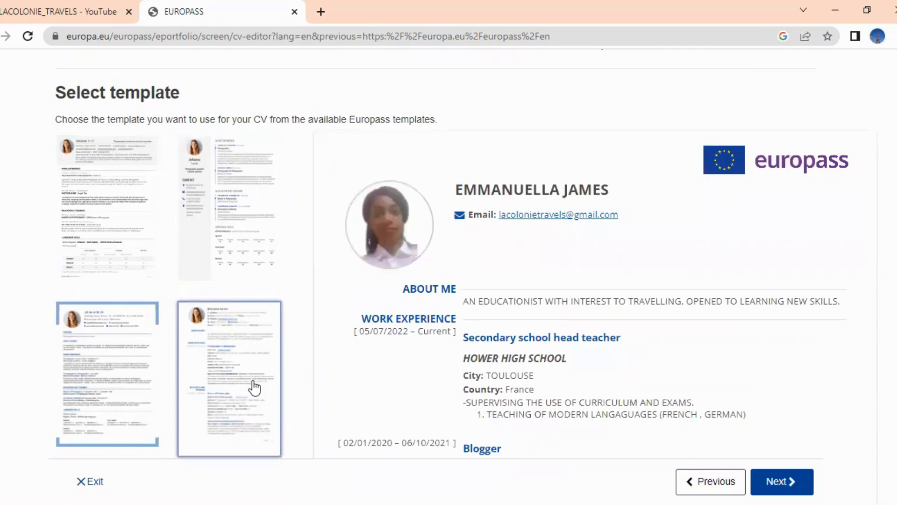
pyautogui.scroll(-3, 843, 242)
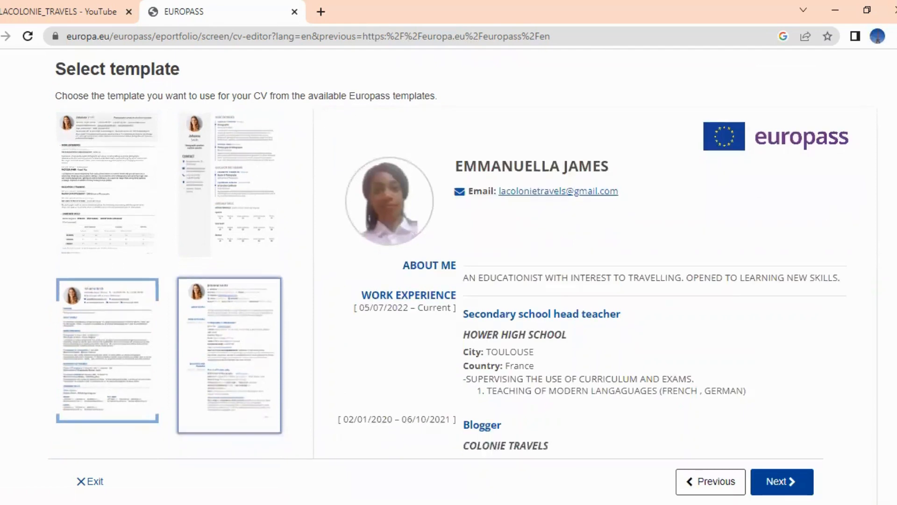
pyautogui.scroll(-2, 843, 242)
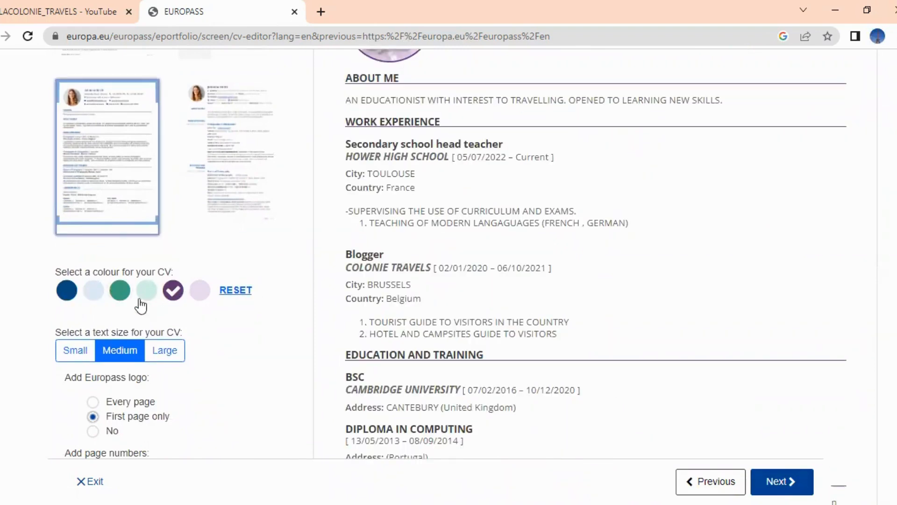
# Apply the teal colour scheme and set the CV text size to Large
pyautogui.click(120, 290)
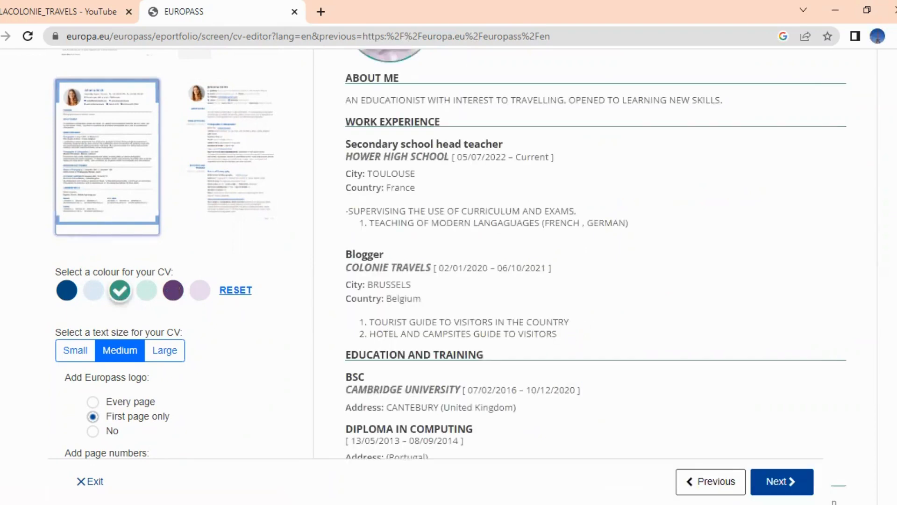
pyautogui.scroll(4, 465, 257)
pyautogui.scroll(-2, 466, 257)
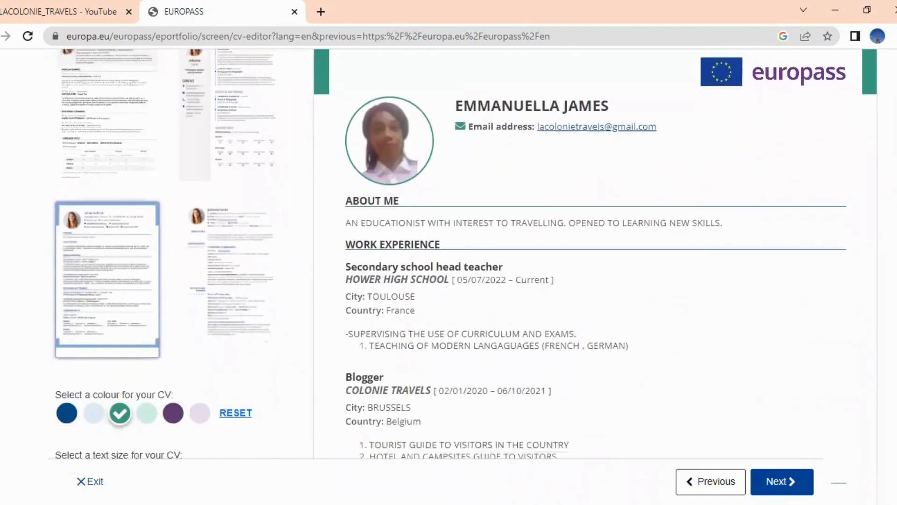
pyautogui.scroll(-4, 465, 257)
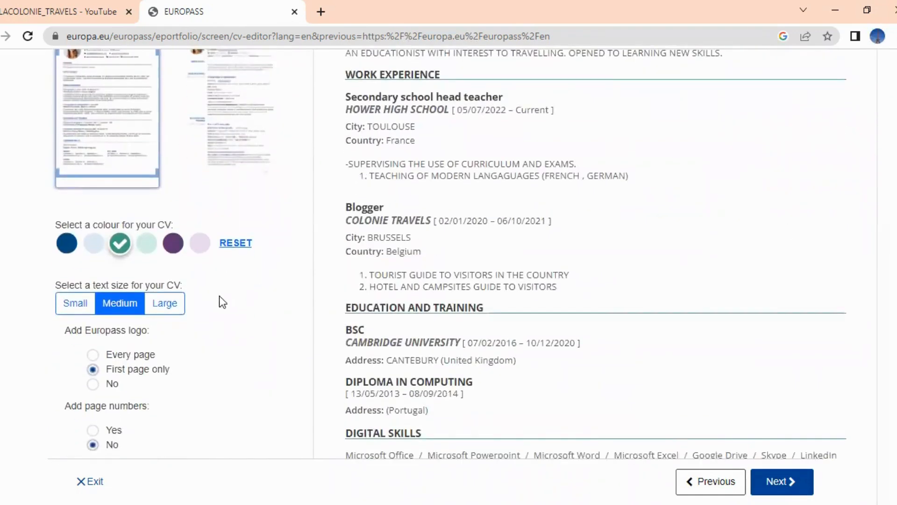
pyautogui.click(169, 305)
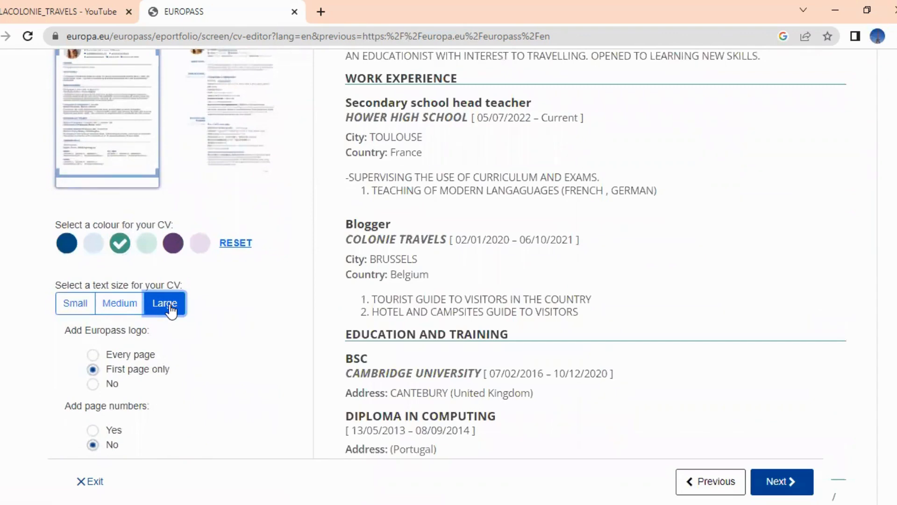
# Set the CV text back to Medium, leaving the Europass logo and page numbers off
pyautogui.click(120, 305)
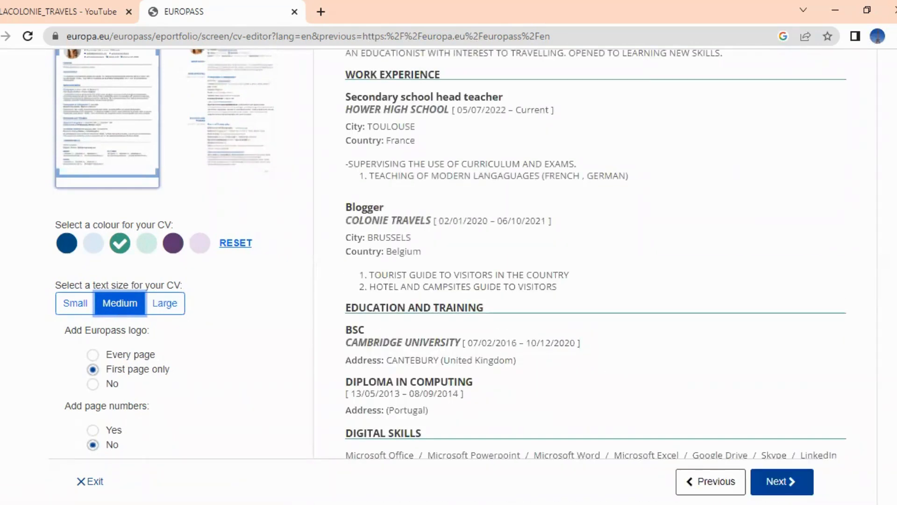
pyautogui.scroll(-2, 450, 253)
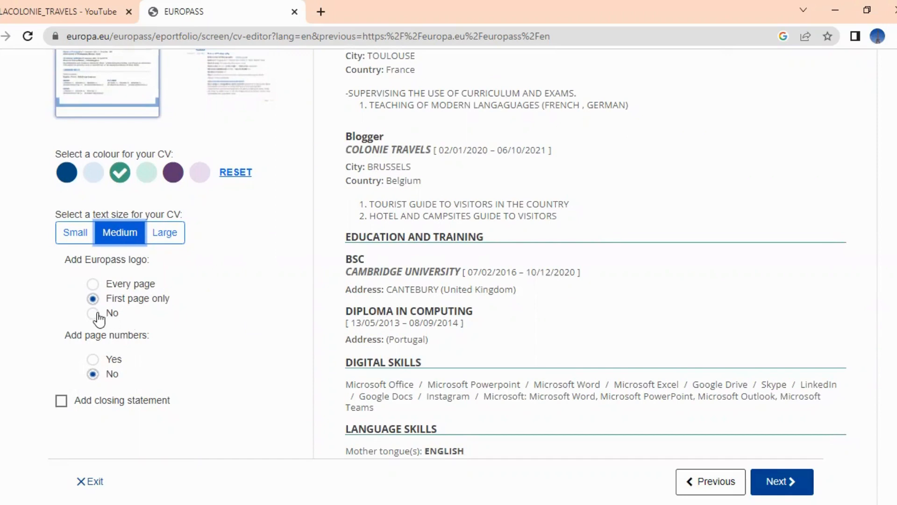
pyautogui.scroll(5, 93, 319)
pyautogui.scroll(5, 93, 320)
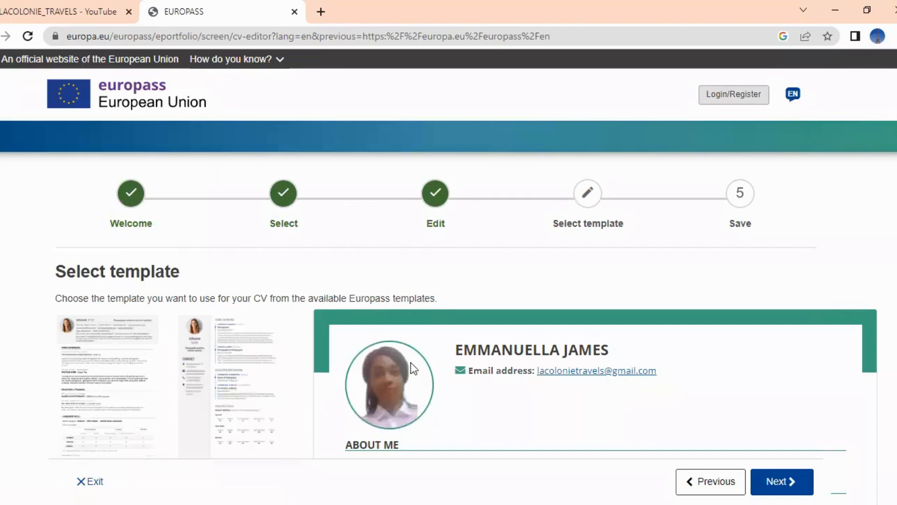
pyautogui.scroll(-5, 448, 272)
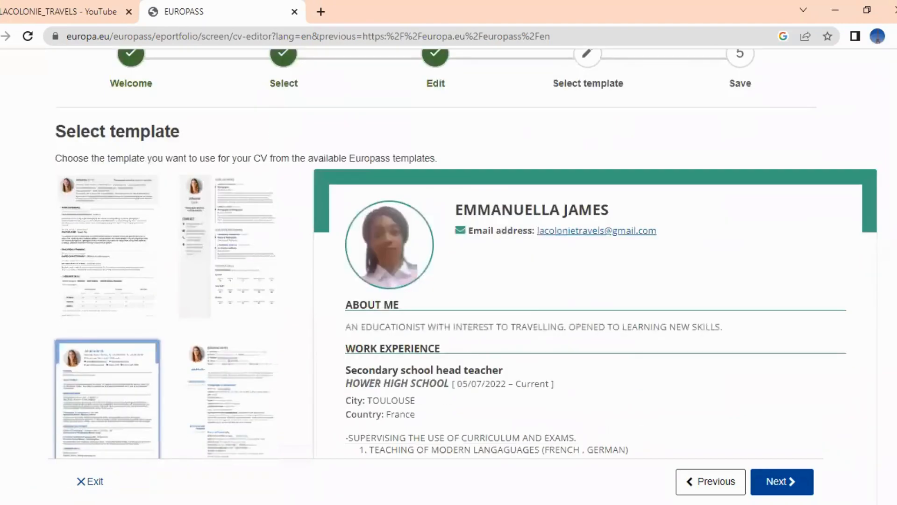
pyautogui.scroll(-3, 465, 257)
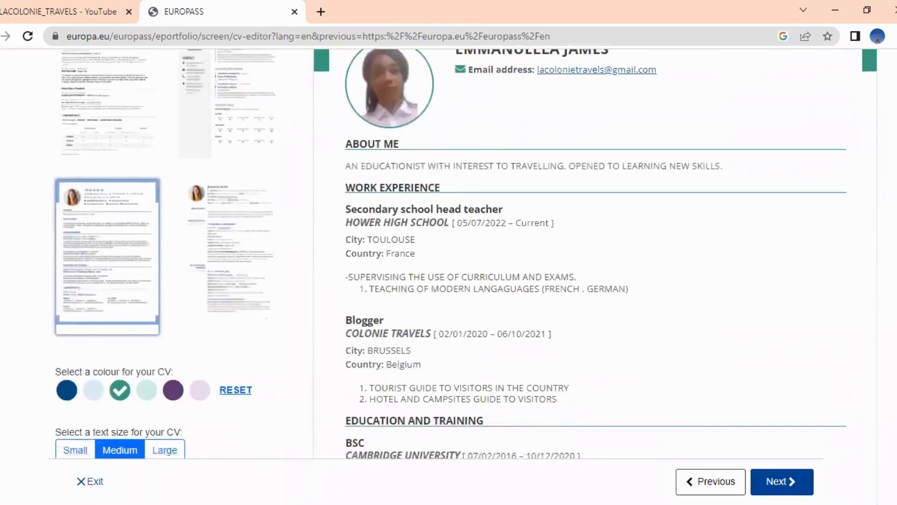
pyautogui.scroll(-1, 466, 257)
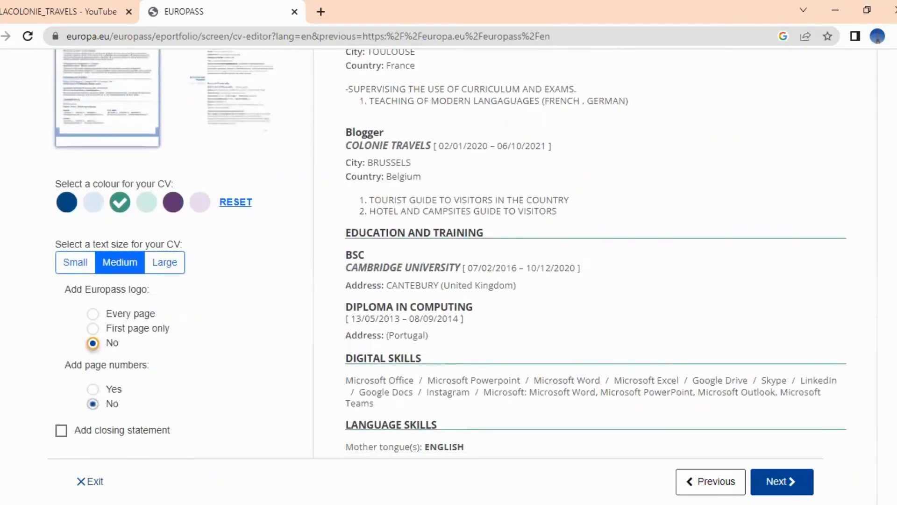
pyautogui.scroll(-5, 466, 253)
pyautogui.scroll(4, 465, 252)
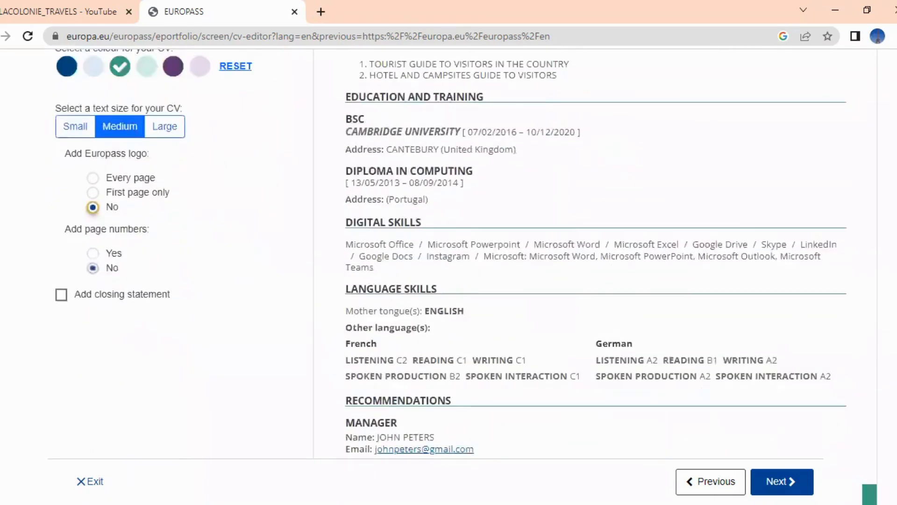
pyautogui.scroll(2, 450, 253)
pyautogui.scroll(1, 260, 438)
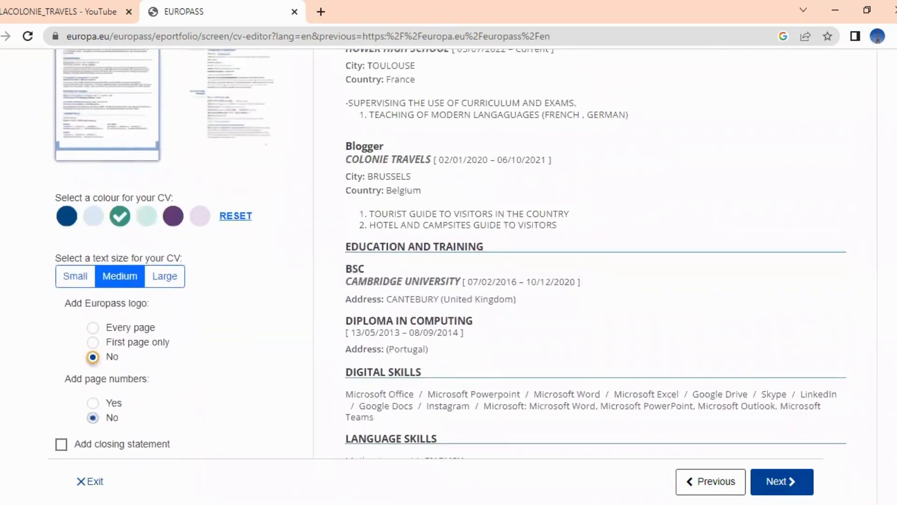
pyautogui.scroll(8, 109, 415)
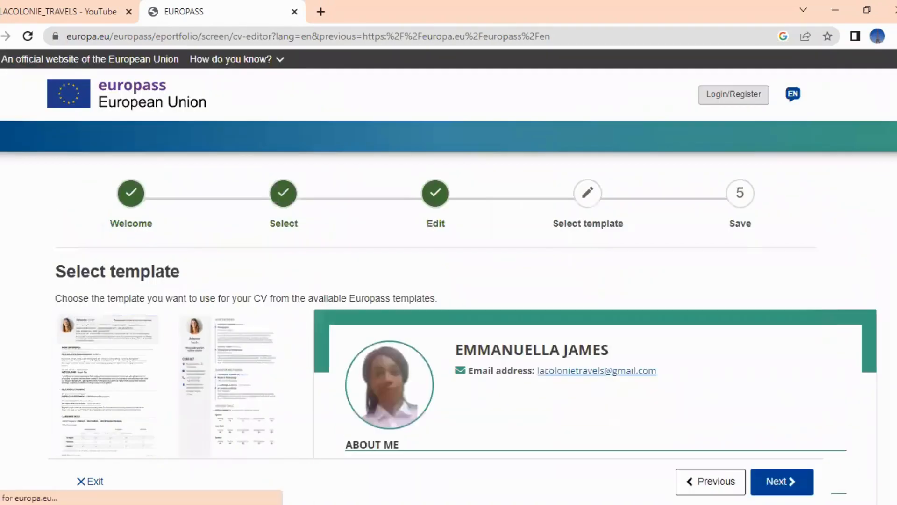
pyautogui.scroll(-2, 519, 393)
pyautogui.scroll(-15, 449, 252)
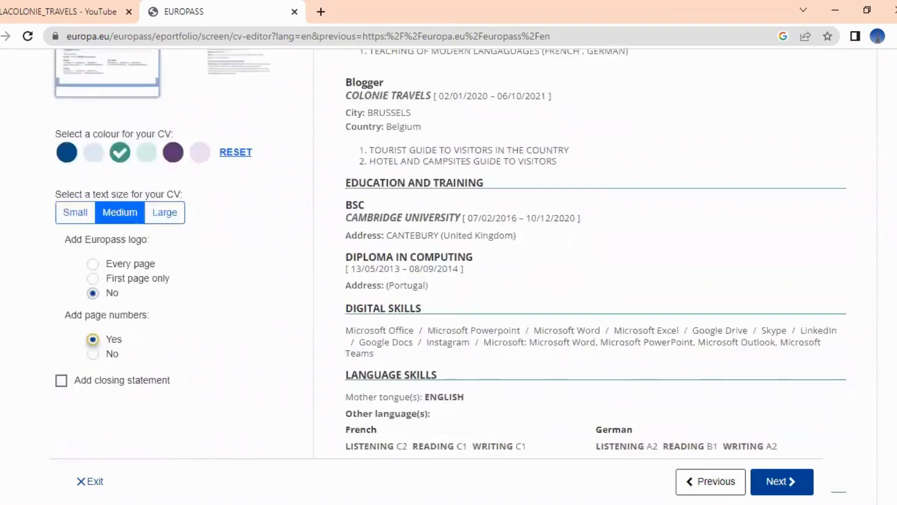
pyautogui.scroll(1, 449, 253)
pyautogui.scroll(6, 449, 253)
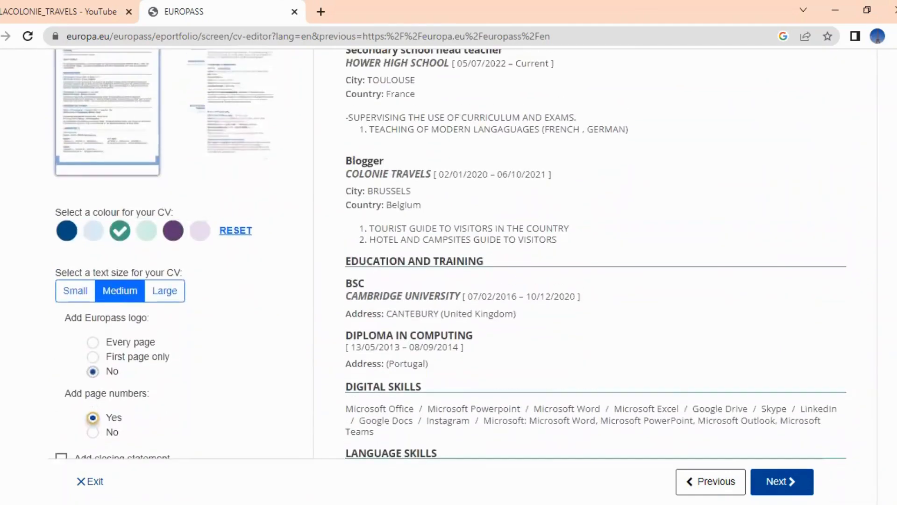
pyautogui.scroll(-2, 303, 459)
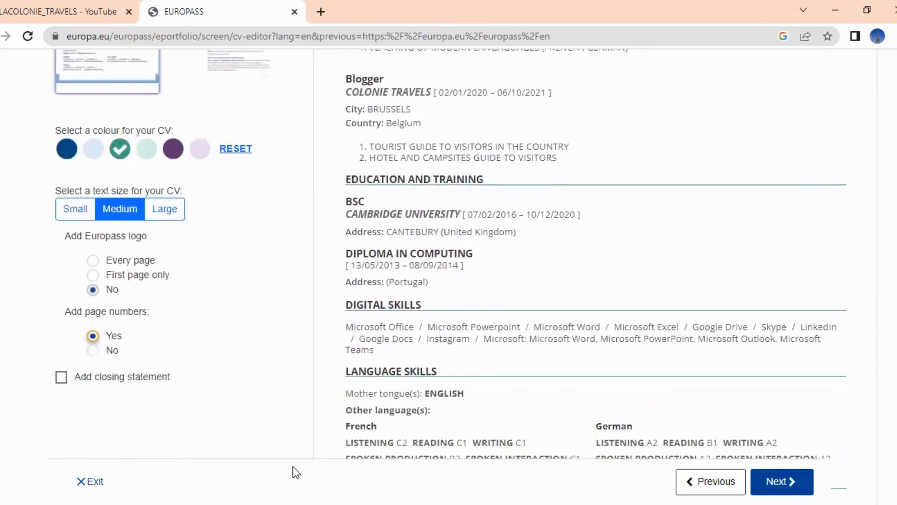
pyautogui.scroll(8, 92, 361)
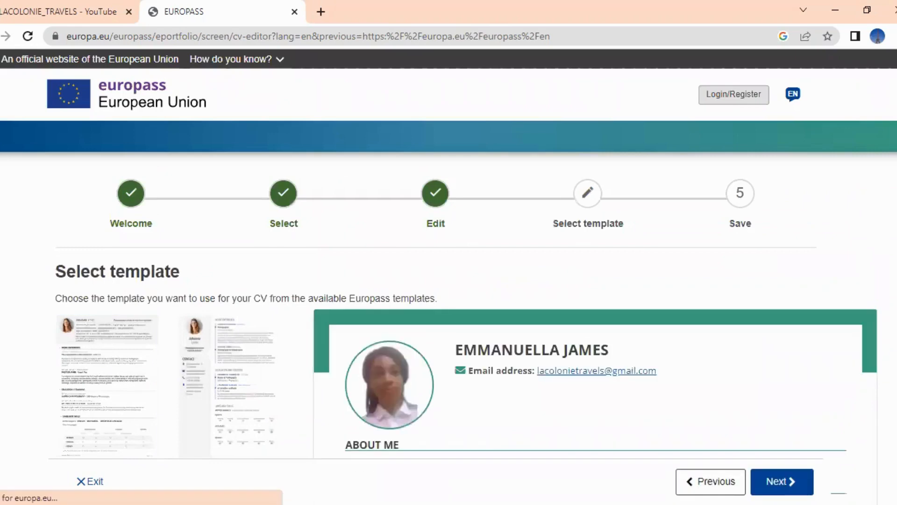
pyautogui.scroll(-4, 448, 276)
pyautogui.scroll(-2, 448, 276)
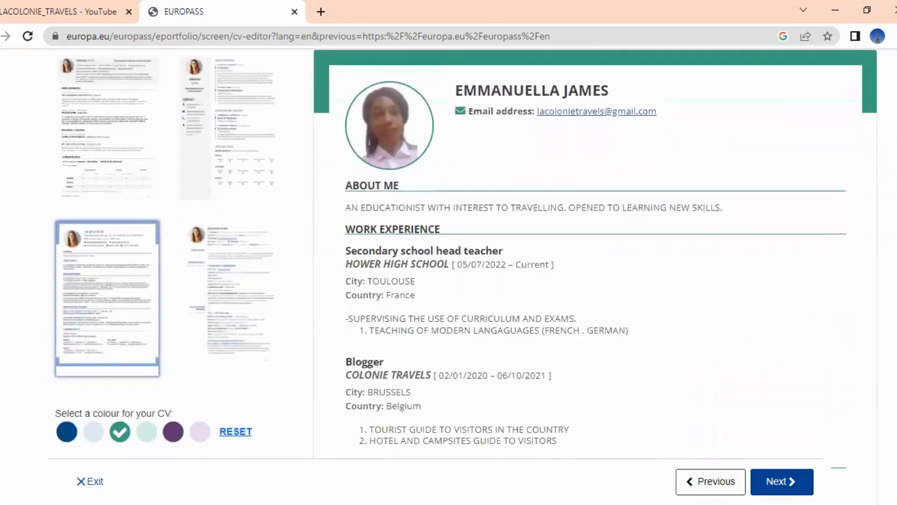
pyautogui.scroll(-3, 449, 275)
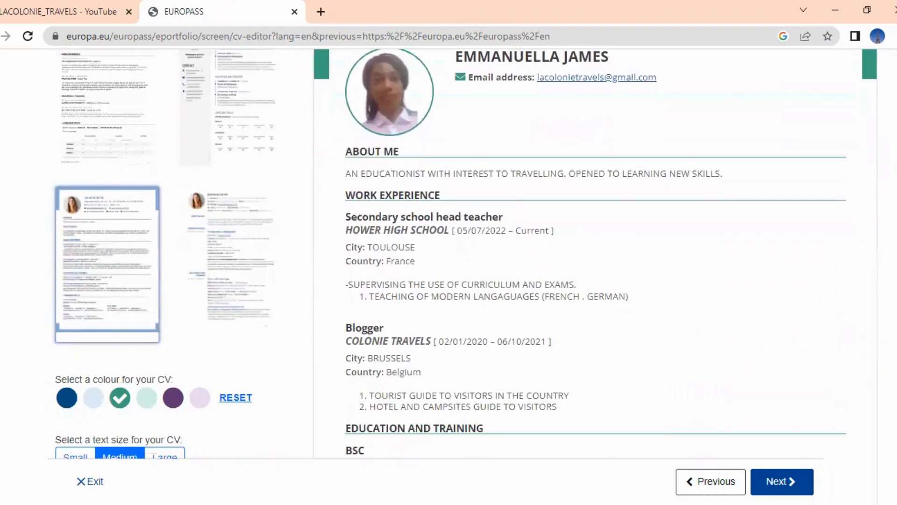
pyautogui.scroll(-5, 449, 276)
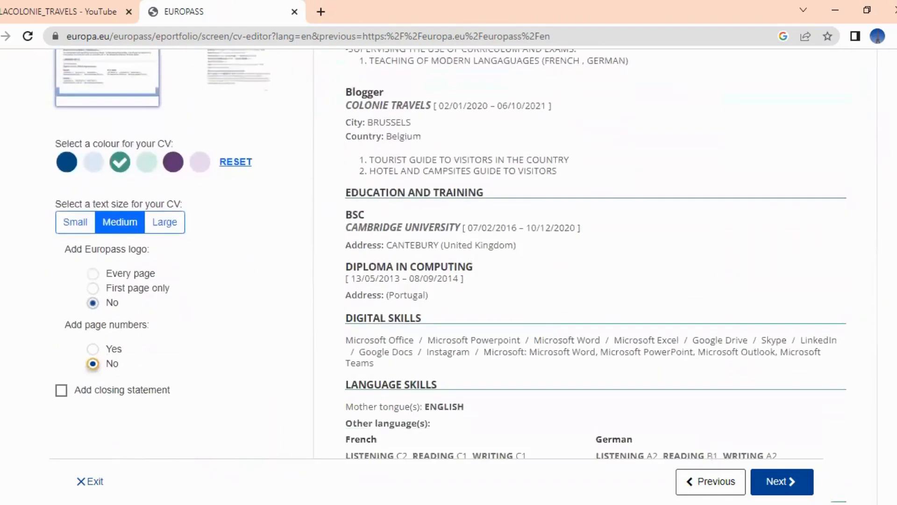
pyautogui.scroll(-3, 448, 275)
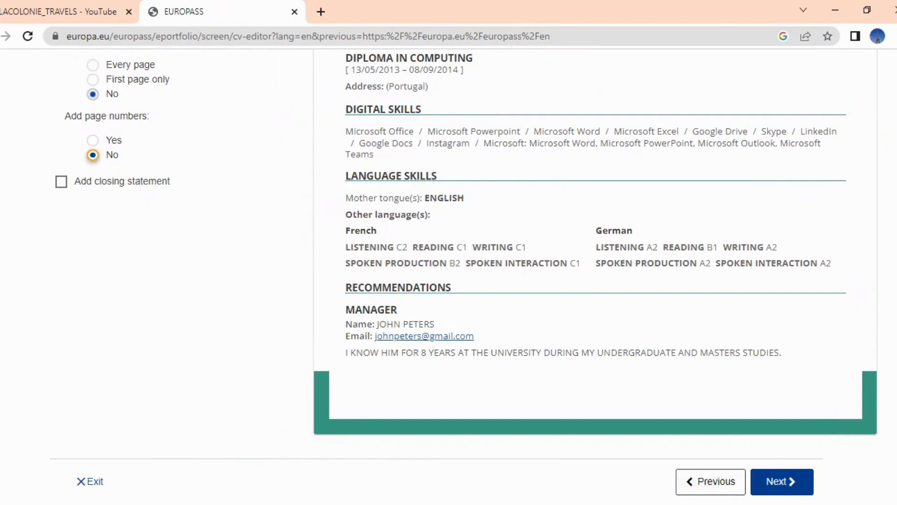
pyautogui.click(782, 482)
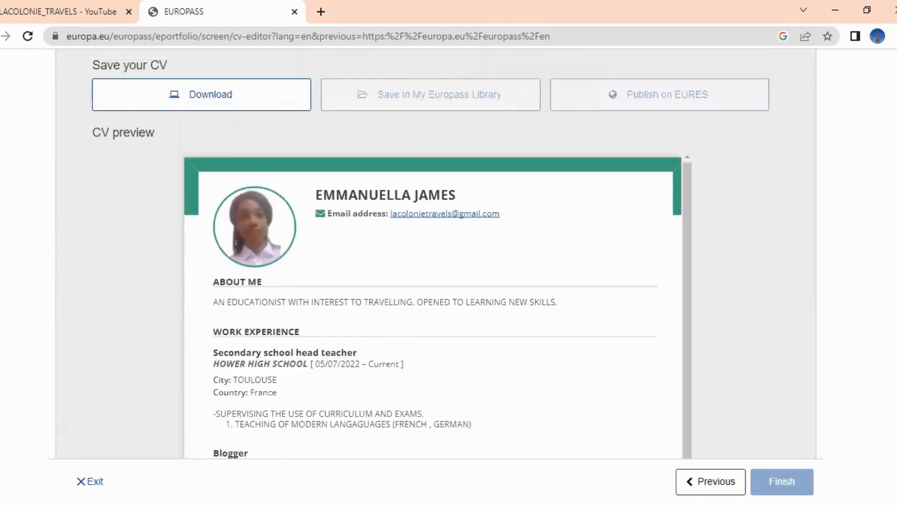
pyautogui.scroll(3, 434, 252)
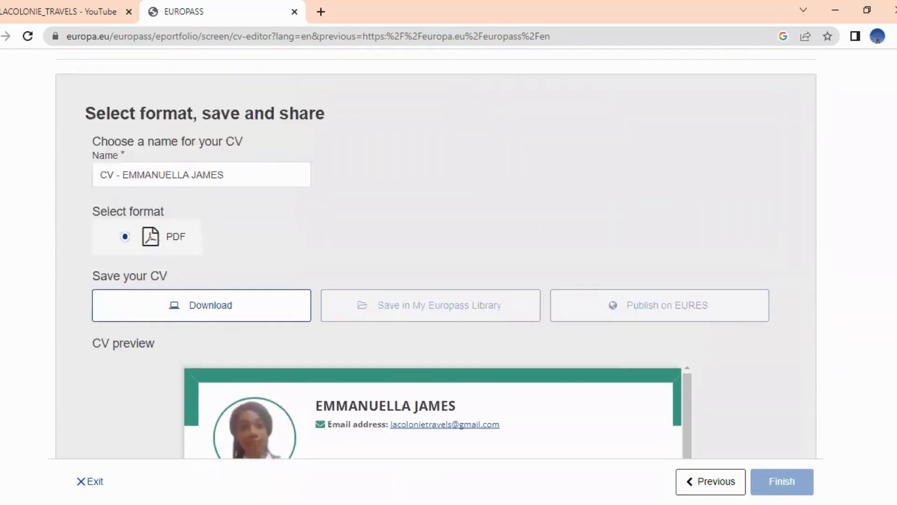
pyautogui.scroll(-8, 435, 253)
pyautogui.scroll(-5, 434, 253)
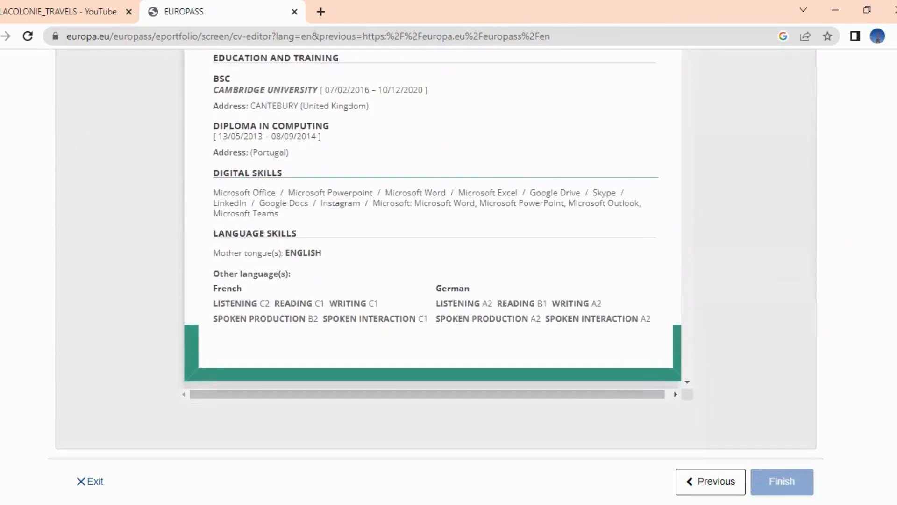
pyautogui.scroll(8, 434, 252)
pyautogui.scroll(3, 434, 252)
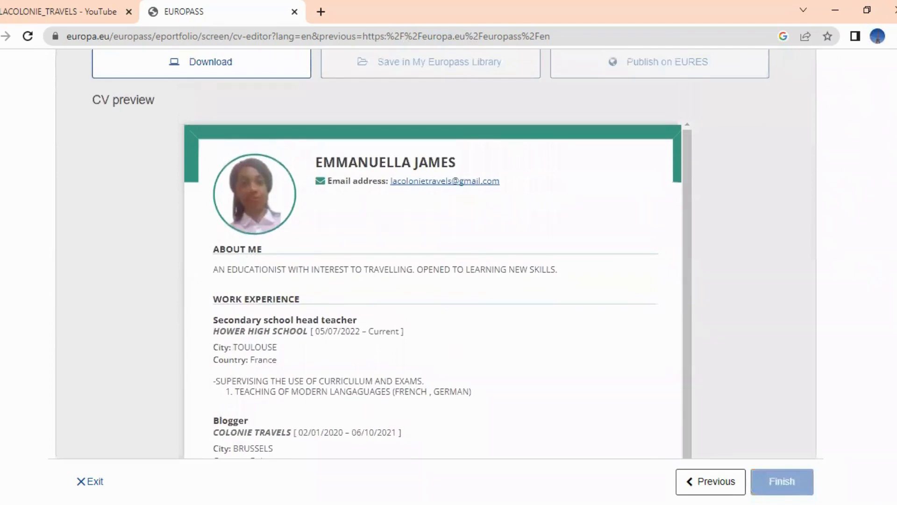
pyautogui.scroll(4, 435, 253)
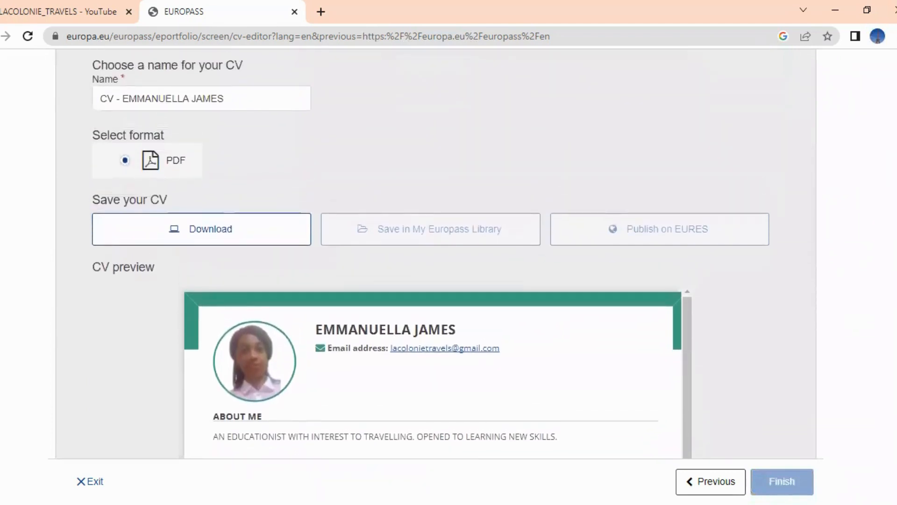
pyautogui.scroll(4, 434, 252)
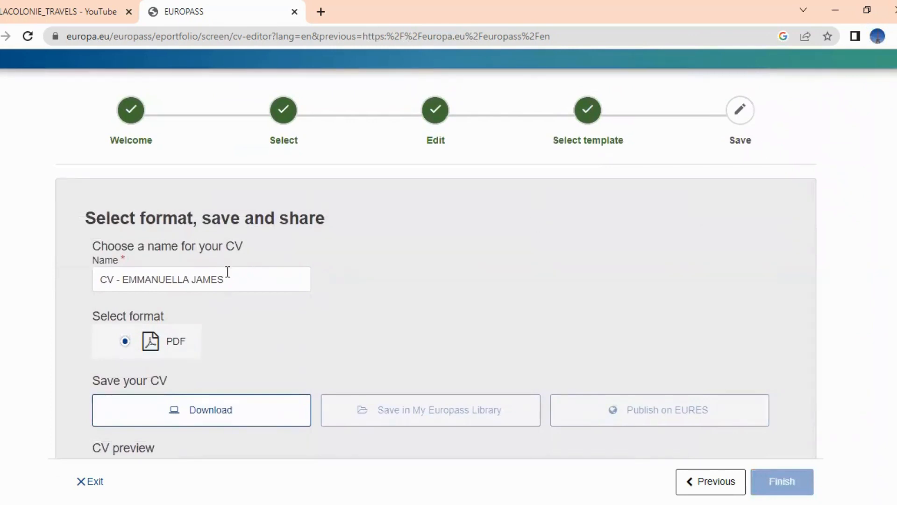
# Rename the CV to 'CV FOR' followed by the owner's name, removing the dash
pyautogui.click(228, 284)
pyautogui.click(123, 279)
pyautogui.press('BackSpace')
pyautogui.press('BackSpace')
pyautogui.write('FOR')
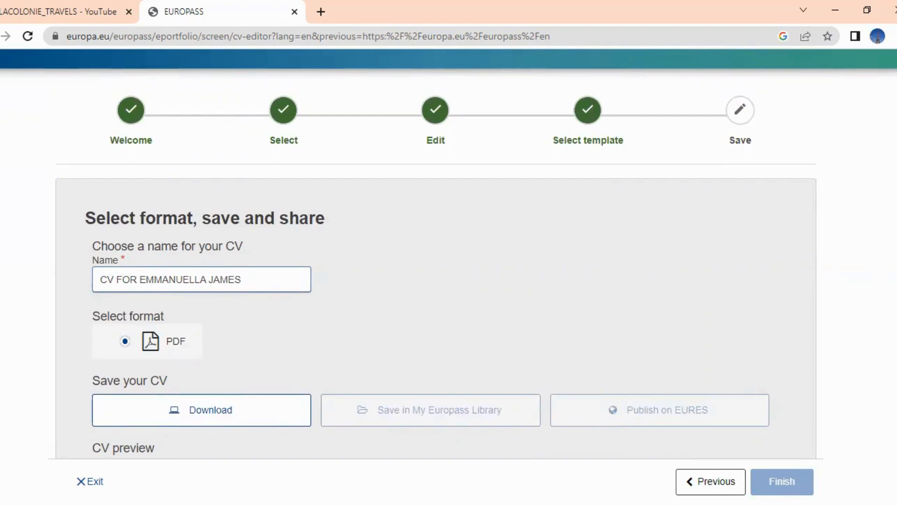
# Download the CV as a PDF and finish the editor
pyautogui.scroll(-9, 436, 255)
pyautogui.scroll(-6, 432, 254)
pyautogui.scroll(12, 435, 254)
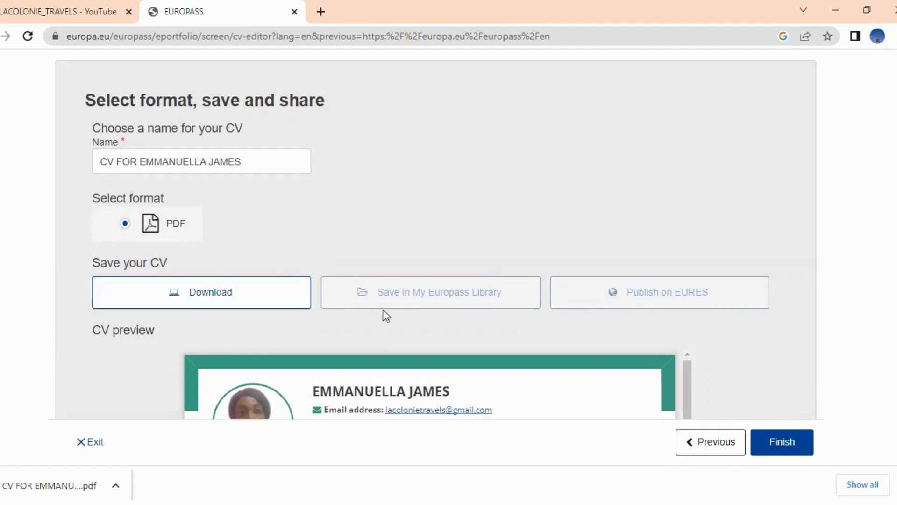
pyautogui.click(784, 450)
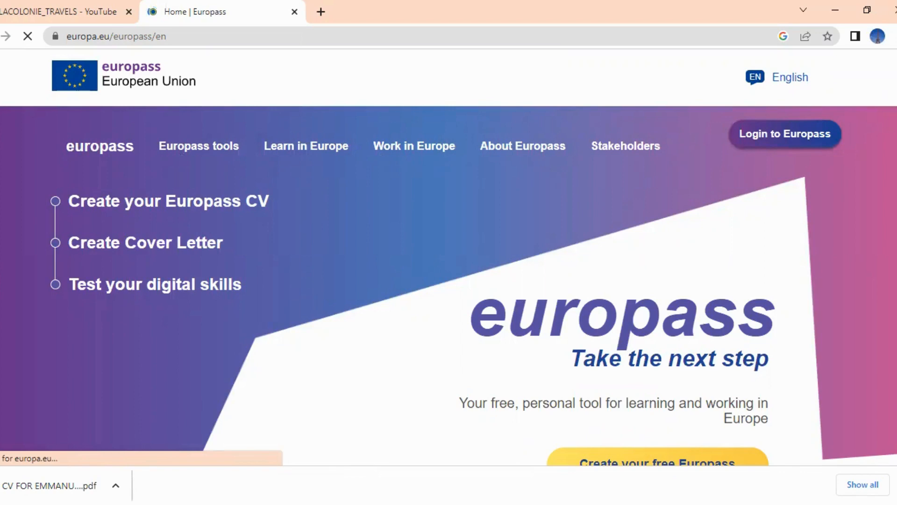
# Open the downloaded CV PDF and scroll through both pages, ending with Recommendations
pyautogui.click(49, 486)
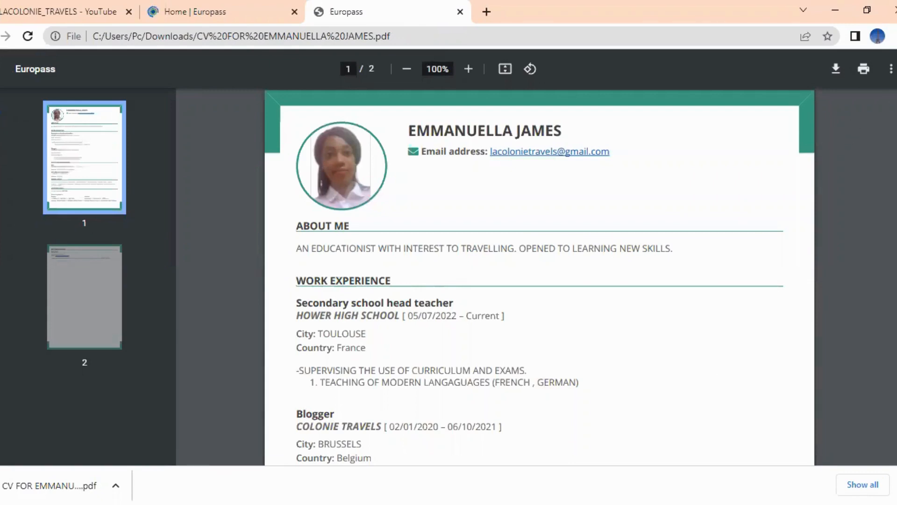
pyautogui.scroll(-8, 539, 295)
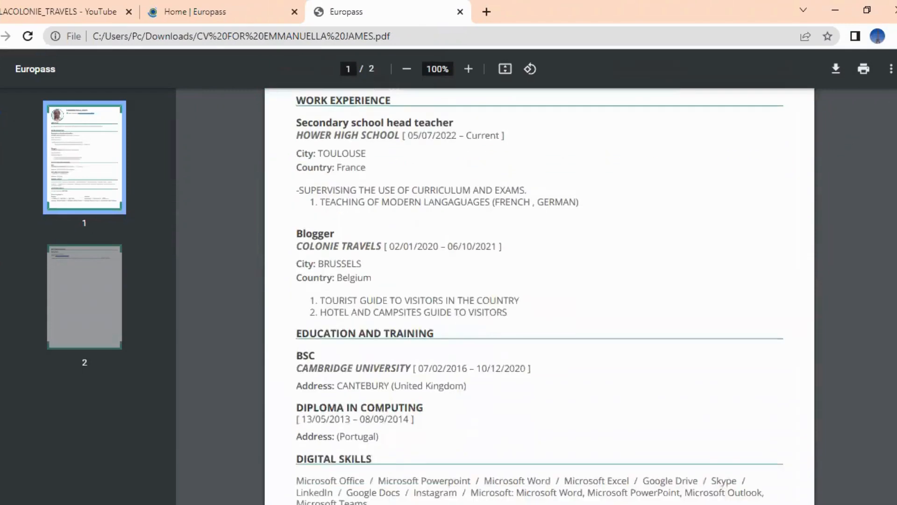
pyautogui.scroll(-7, 539, 294)
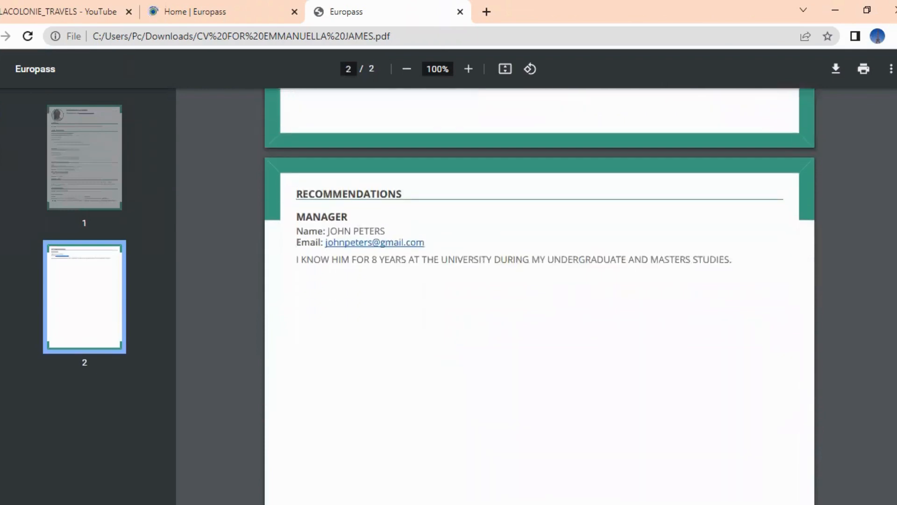
pyautogui.scroll(3, 539, 295)
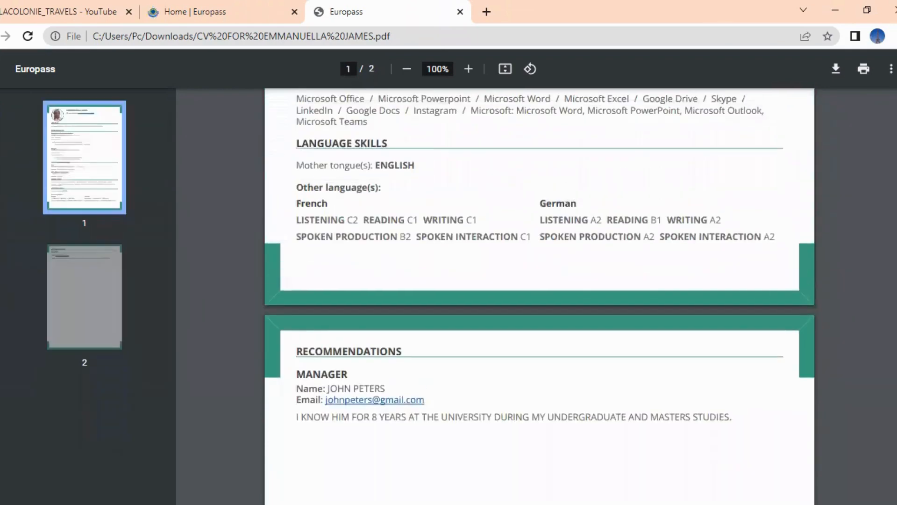
pyautogui.scroll(10, 539, 294)
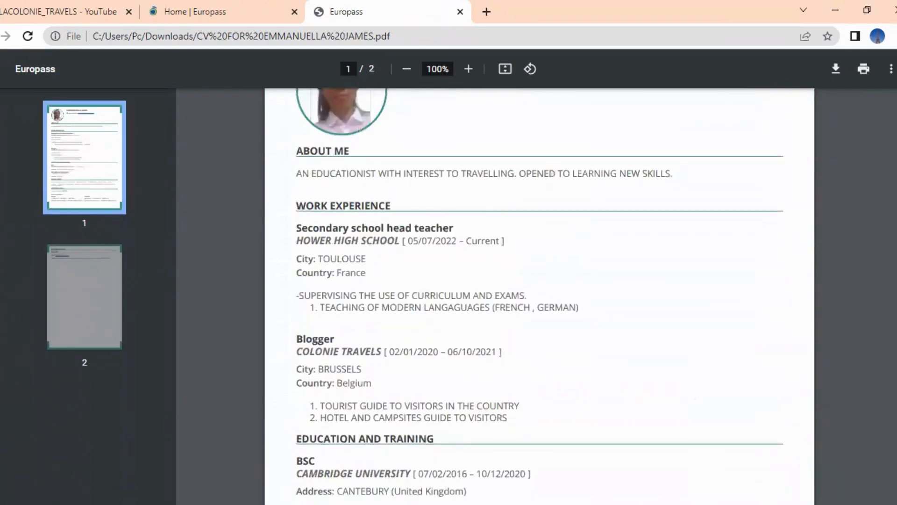
pyautogui.scroll(2, 551, 173)
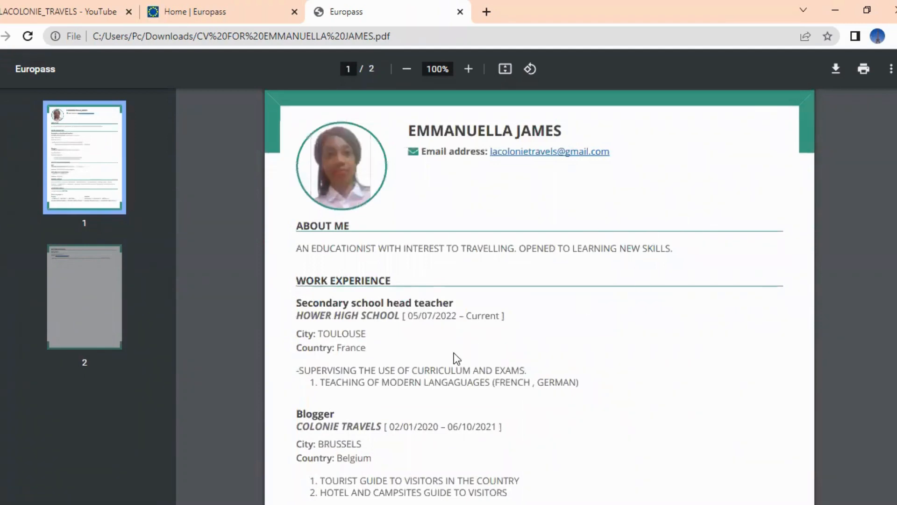
pyautogui.scroll(-6, 540, 295)
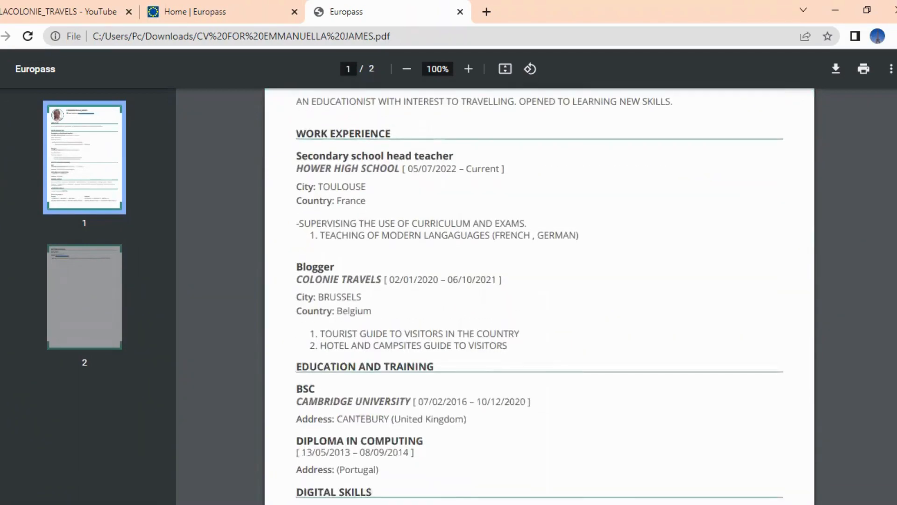
pyautogui.scroll(-4, 539, 294)
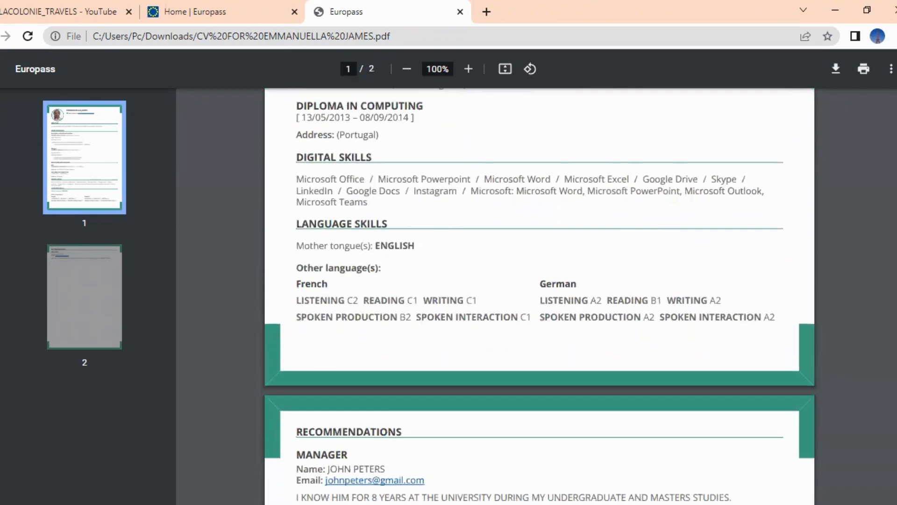
pyautogui.scroll(-2, 540, 296)
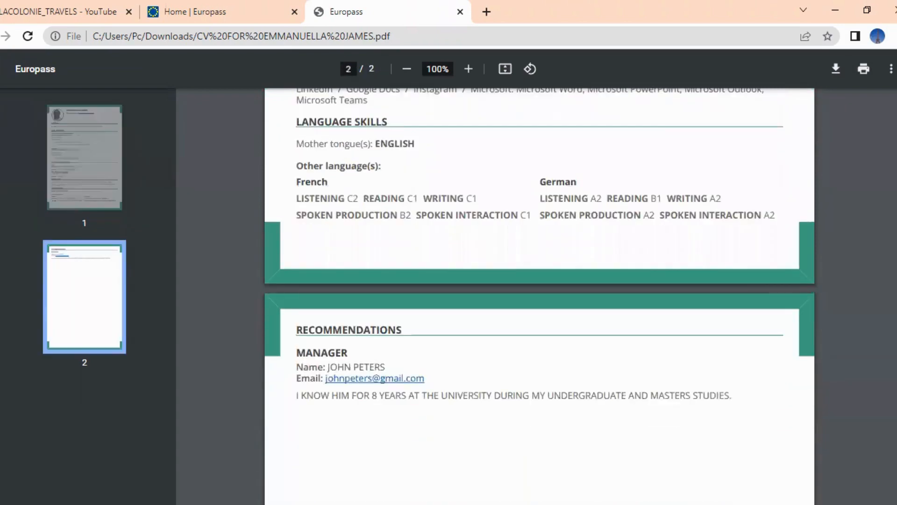
pyautogui.scroll(-1, 540, 294)
pyautogui.scroll(1, 539, 294)
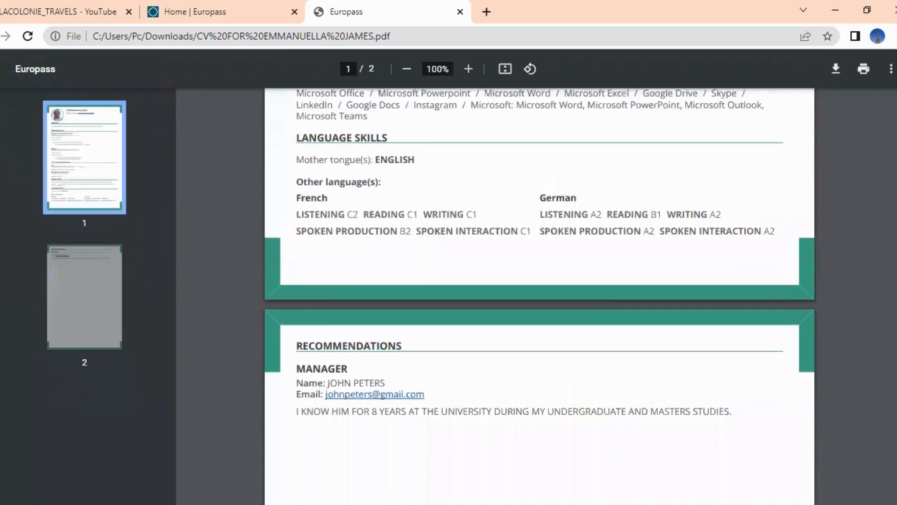
pyautogui.scroll(-2, 539, 294)
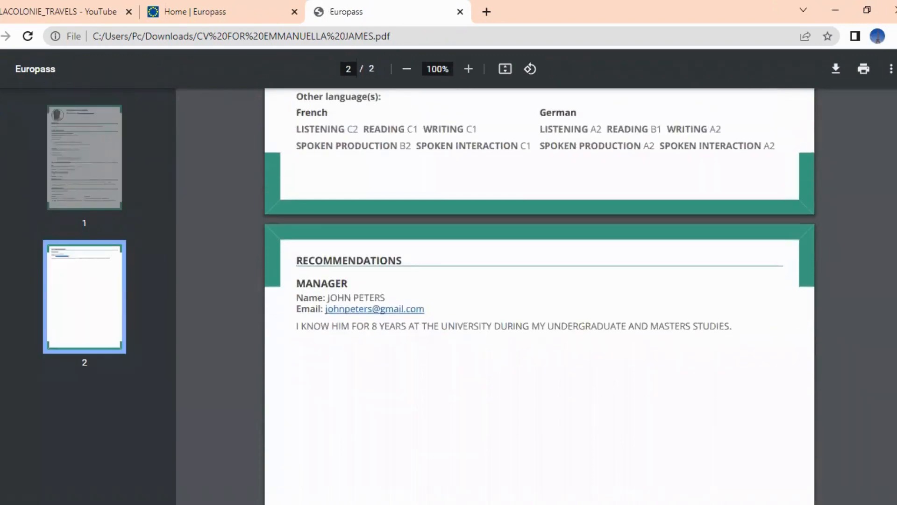
pyautogui.scroll(1, 540, 294)
pyautogui.scroll(-2, 539, 295)
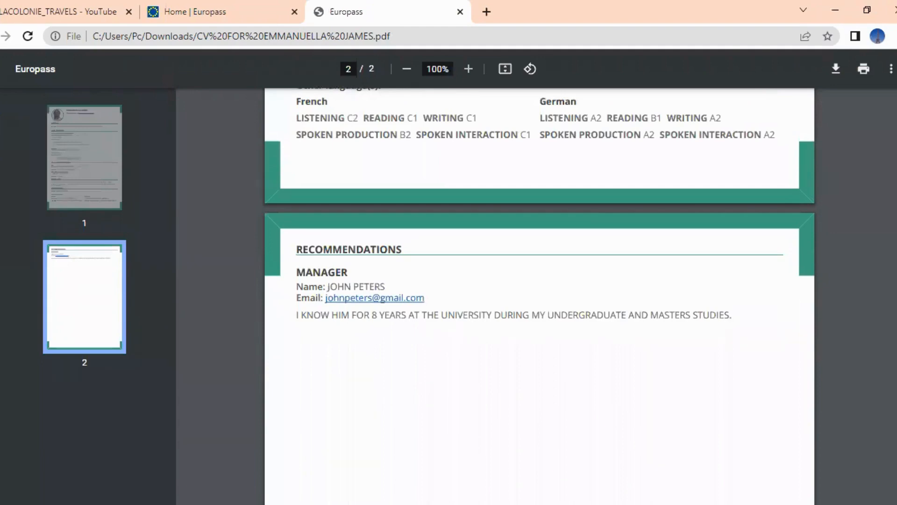
pyautogui.scroll(2, 540, 294)
pyautogui.scroll(12, 539, 295)
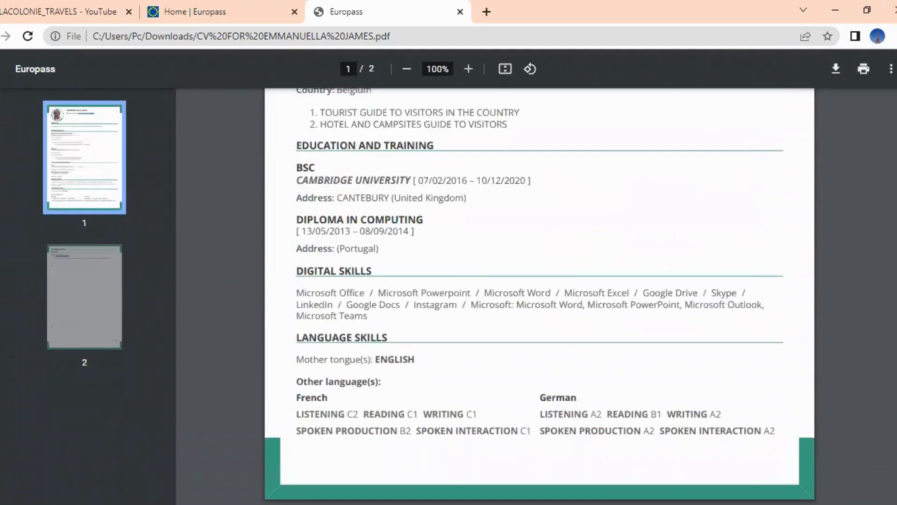